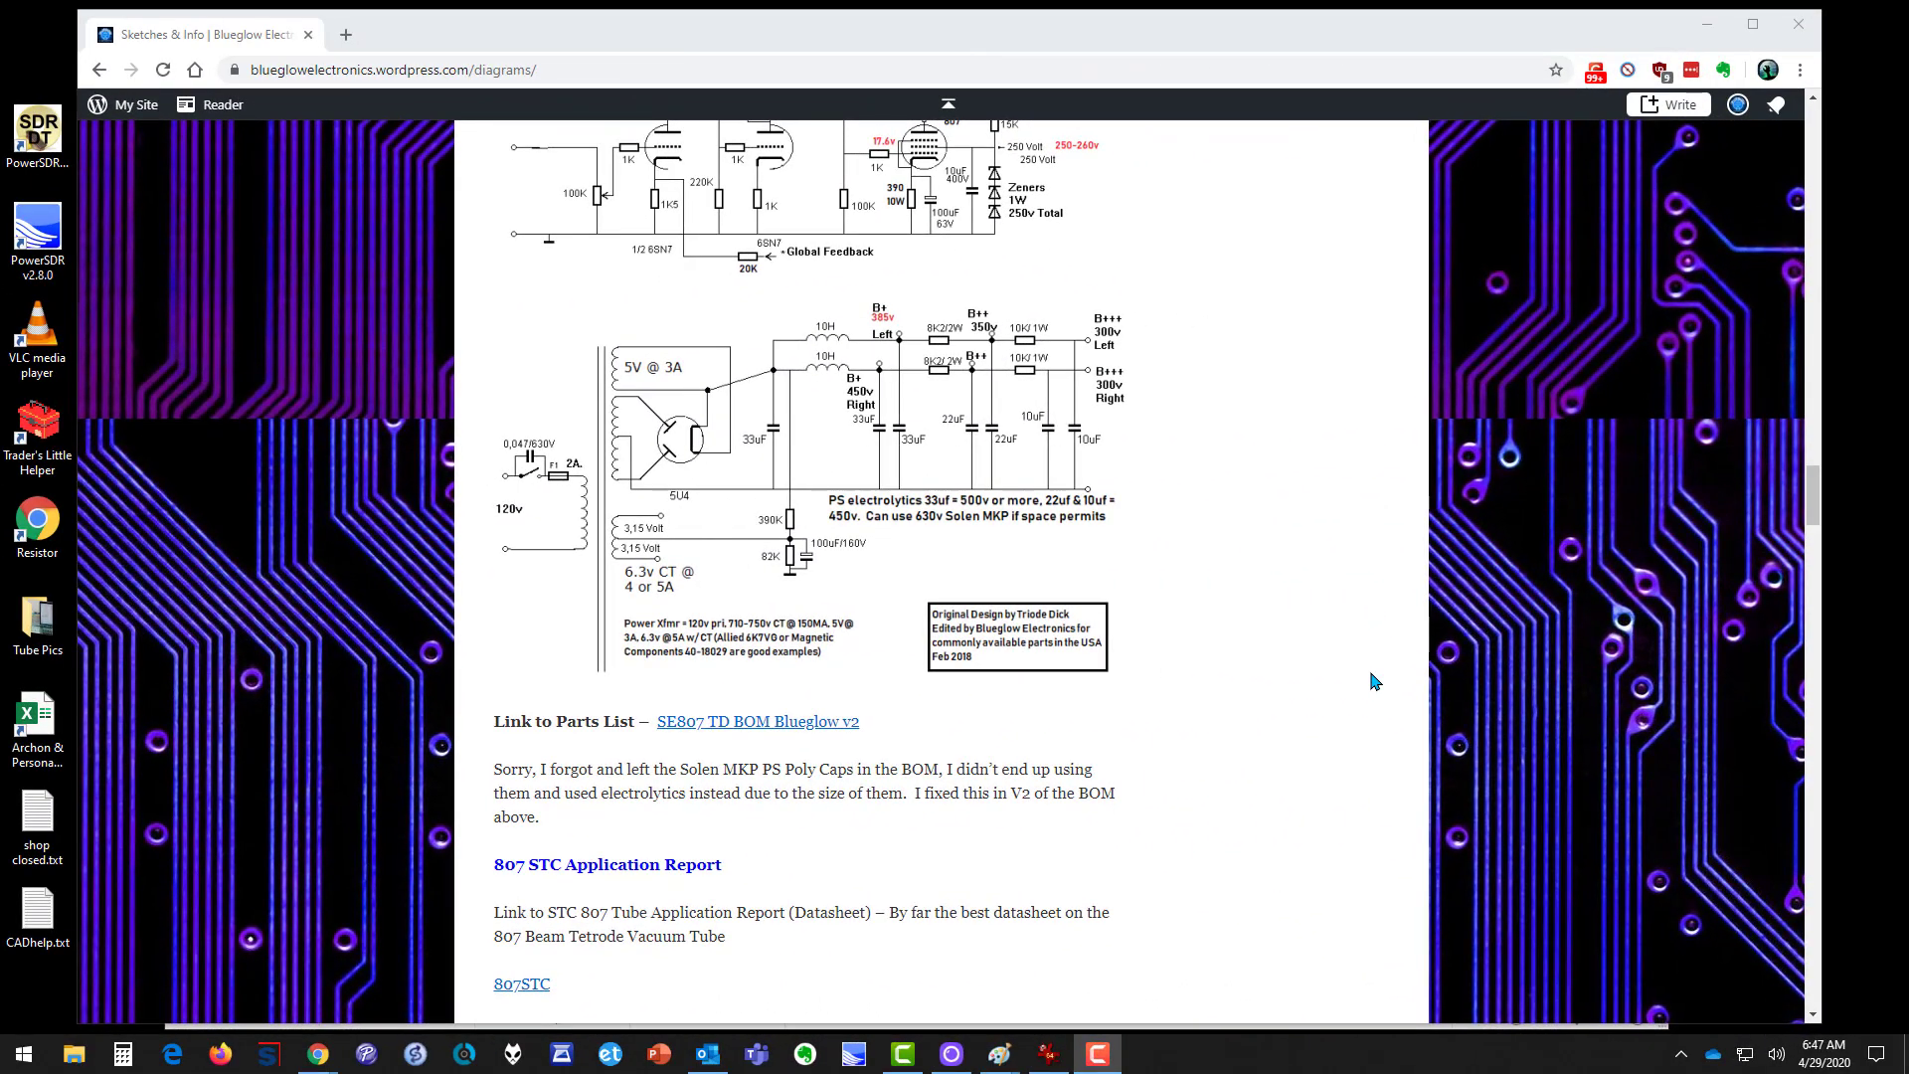
Step: Capture a 684 x 279 region around the power-supply schematic with Greenshot and copy it to the clipboard
click(1680, 1054)
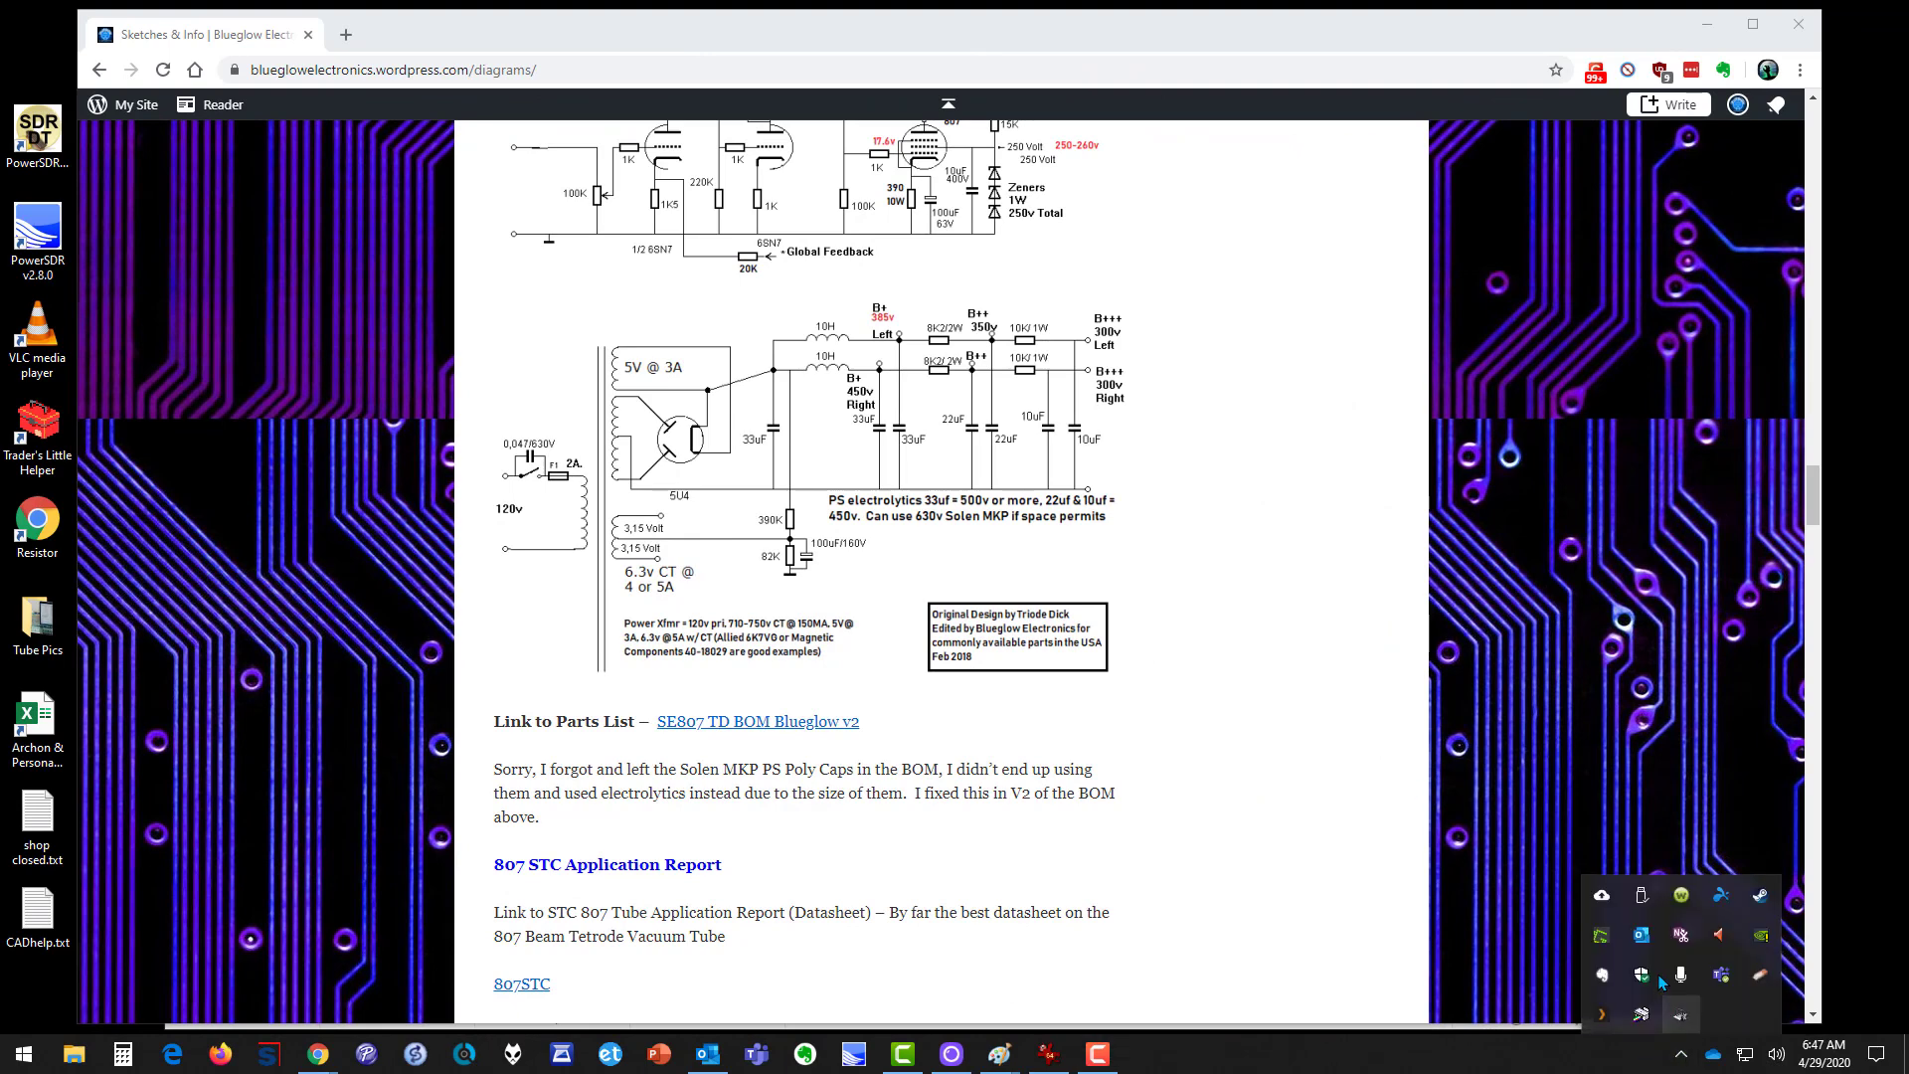
right_click(1597, 939)
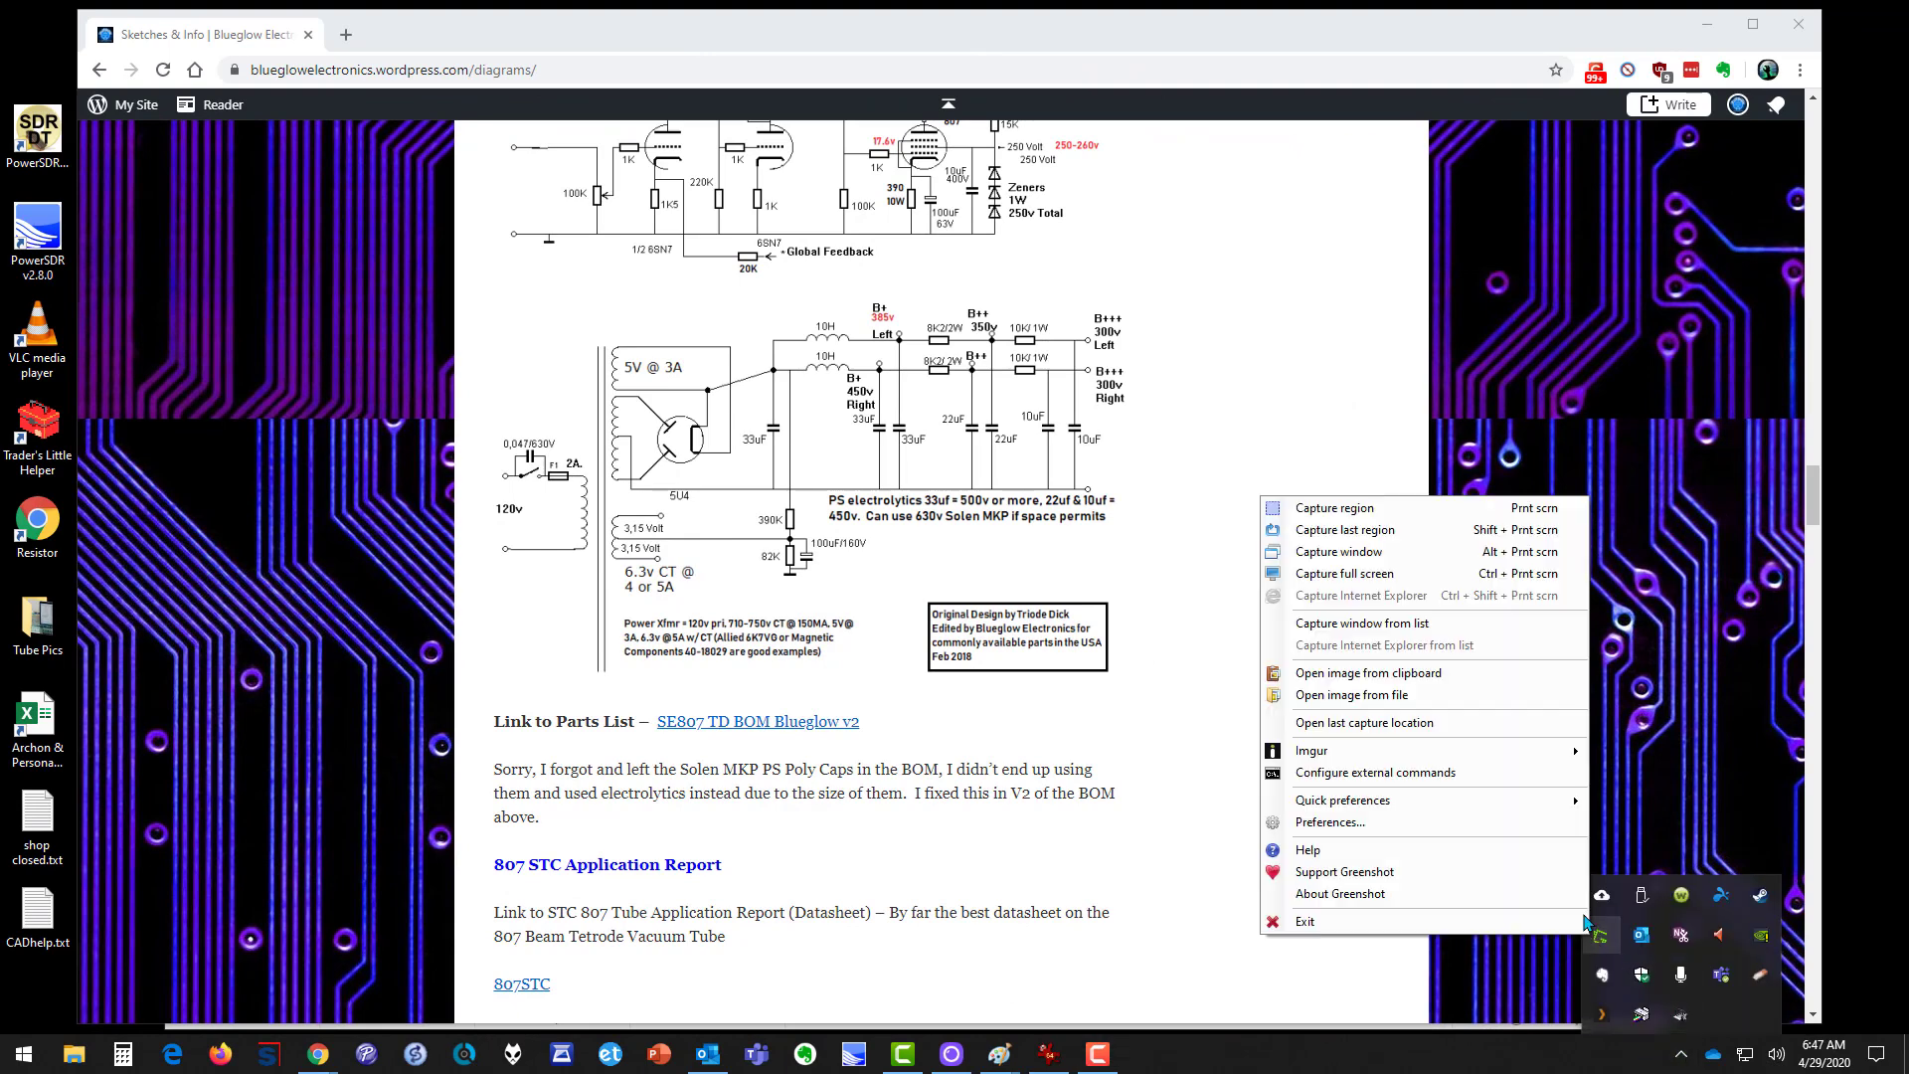
click(1381, 516)
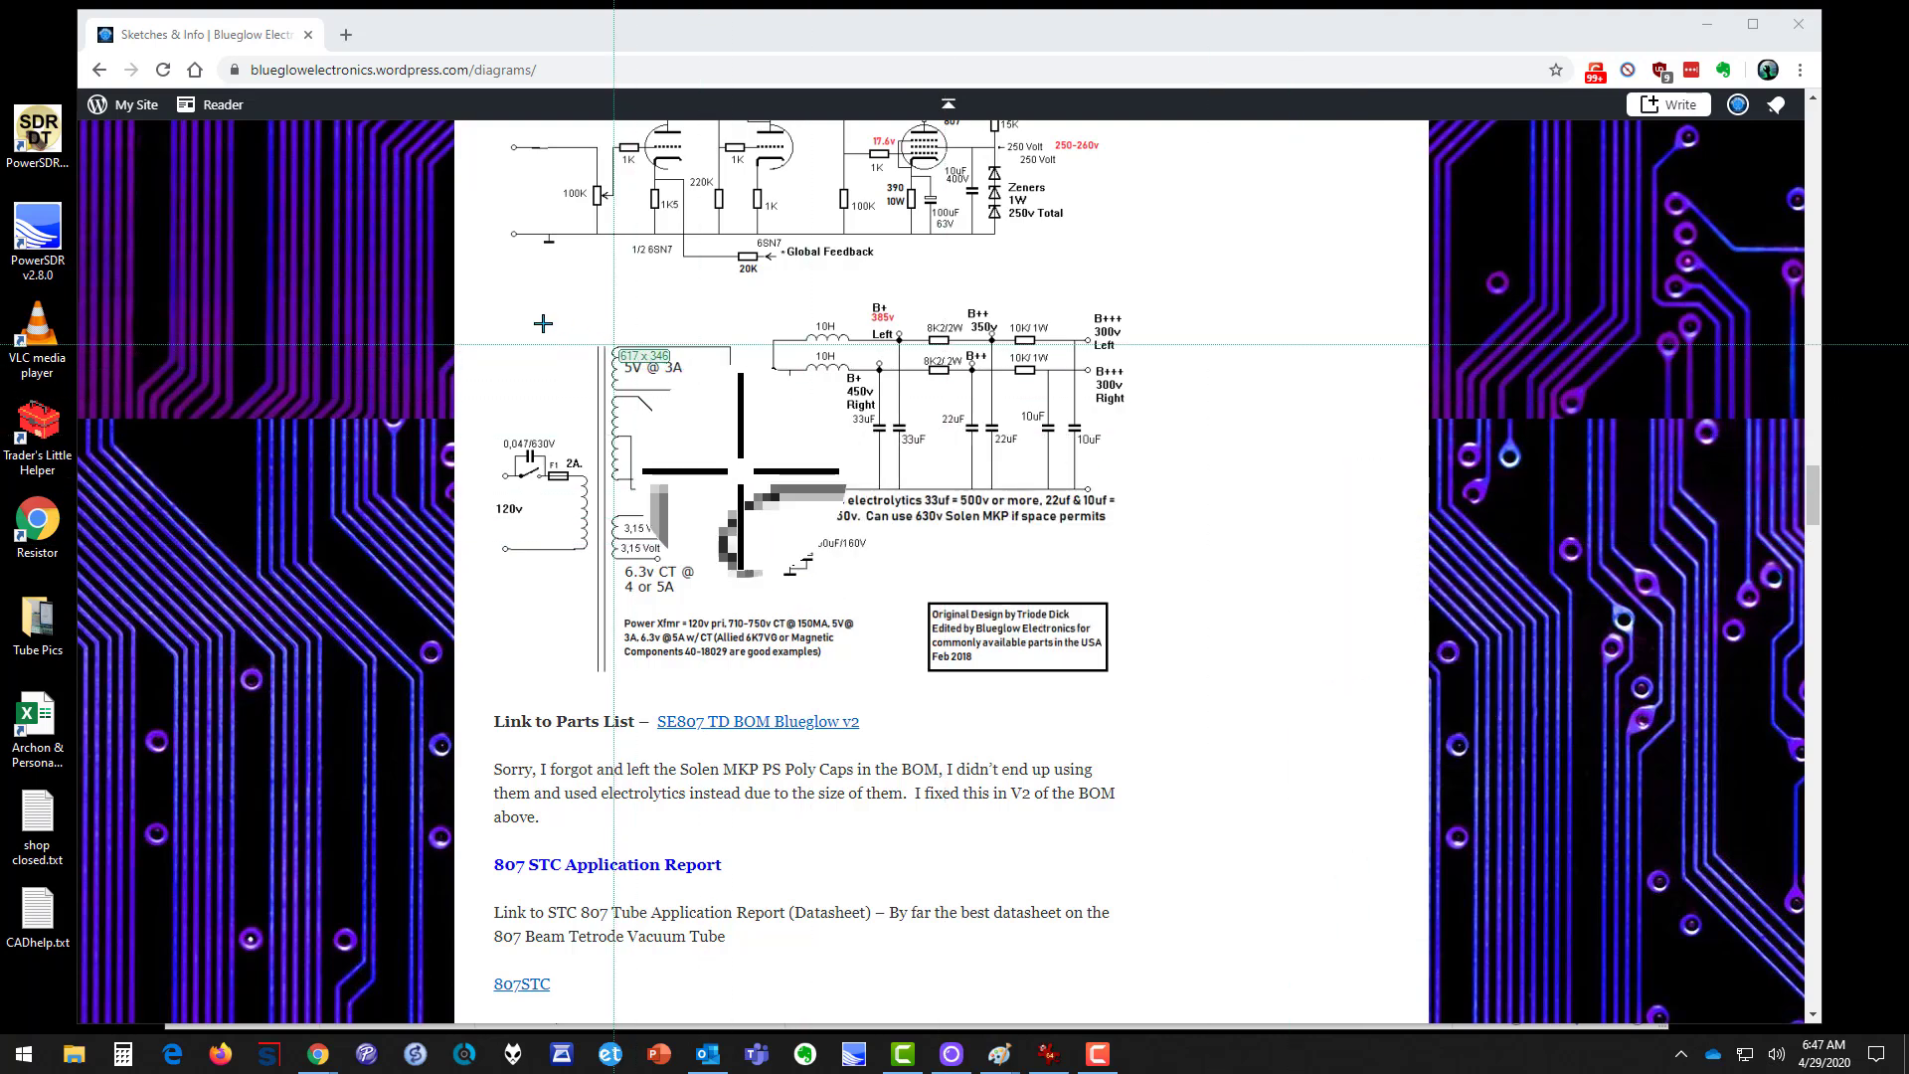
drag(487, 310, 1166, 595)
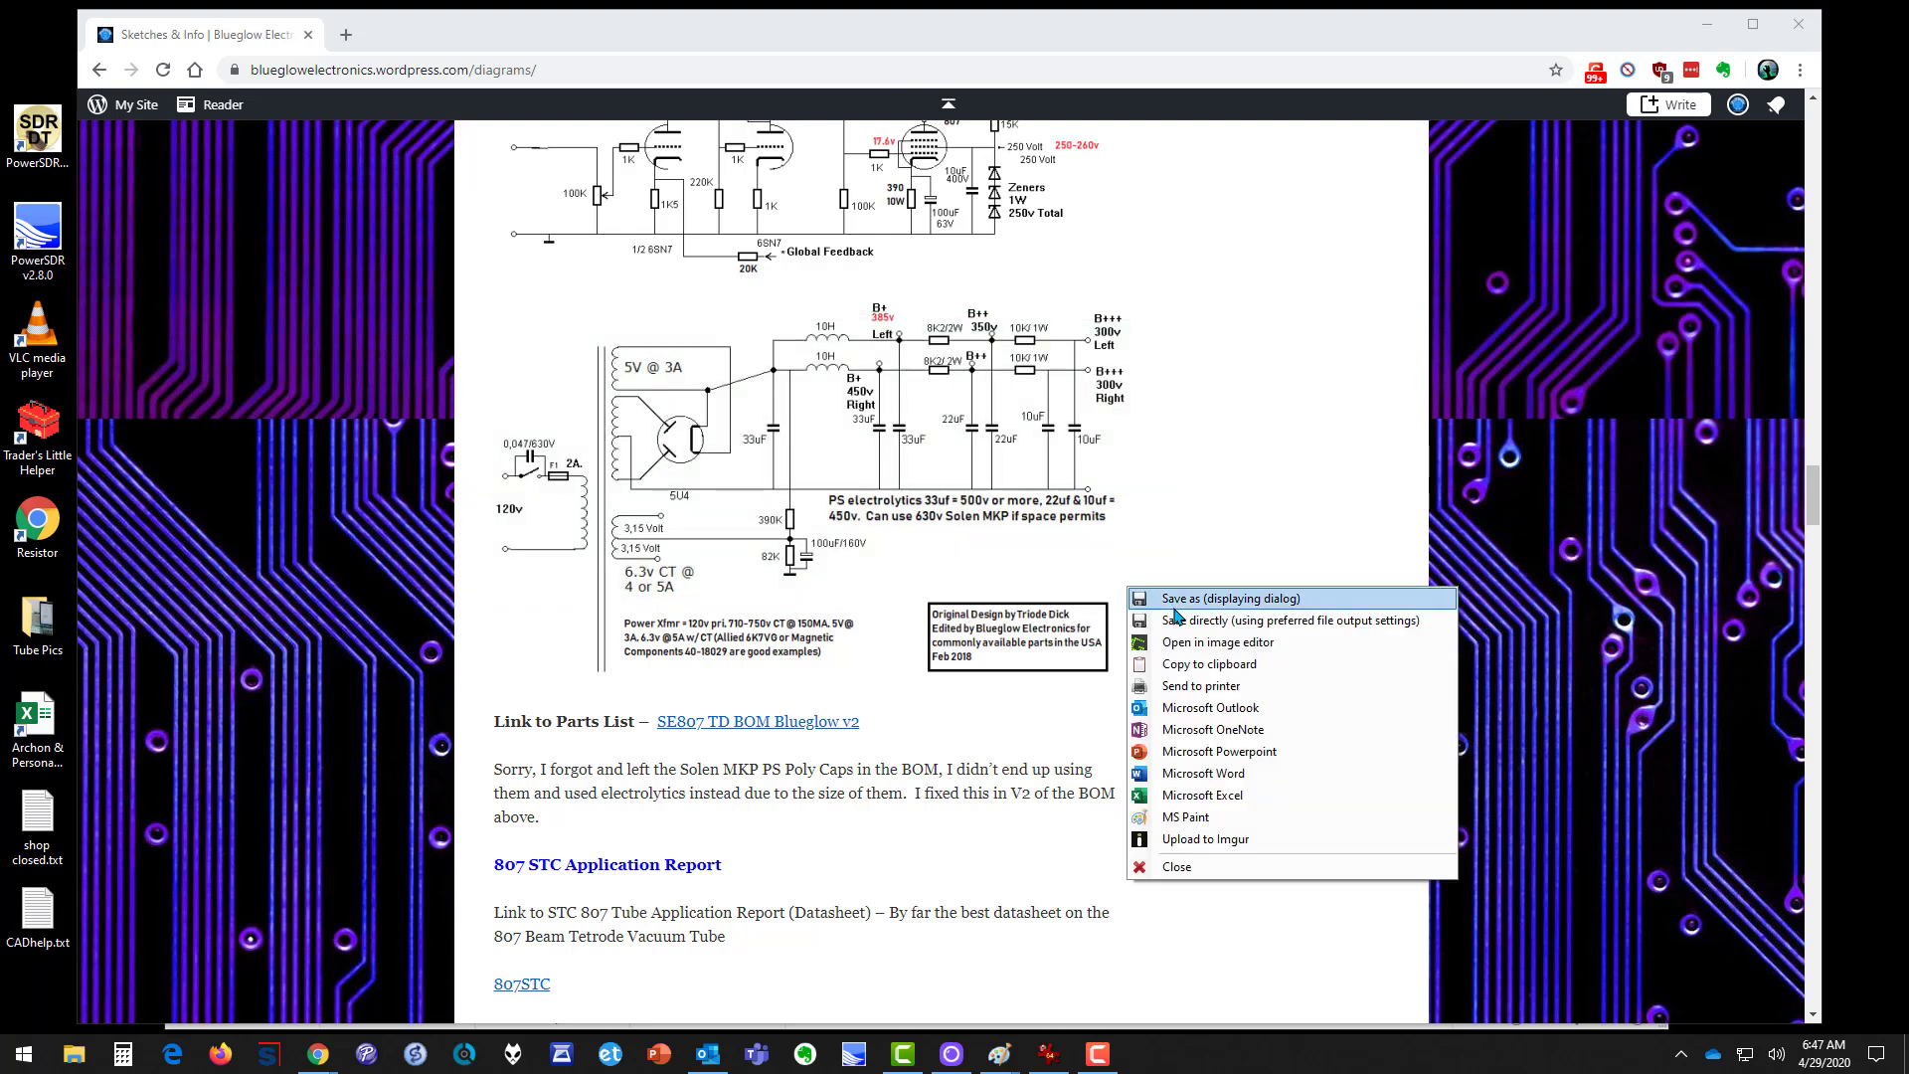
click(1206, 664)
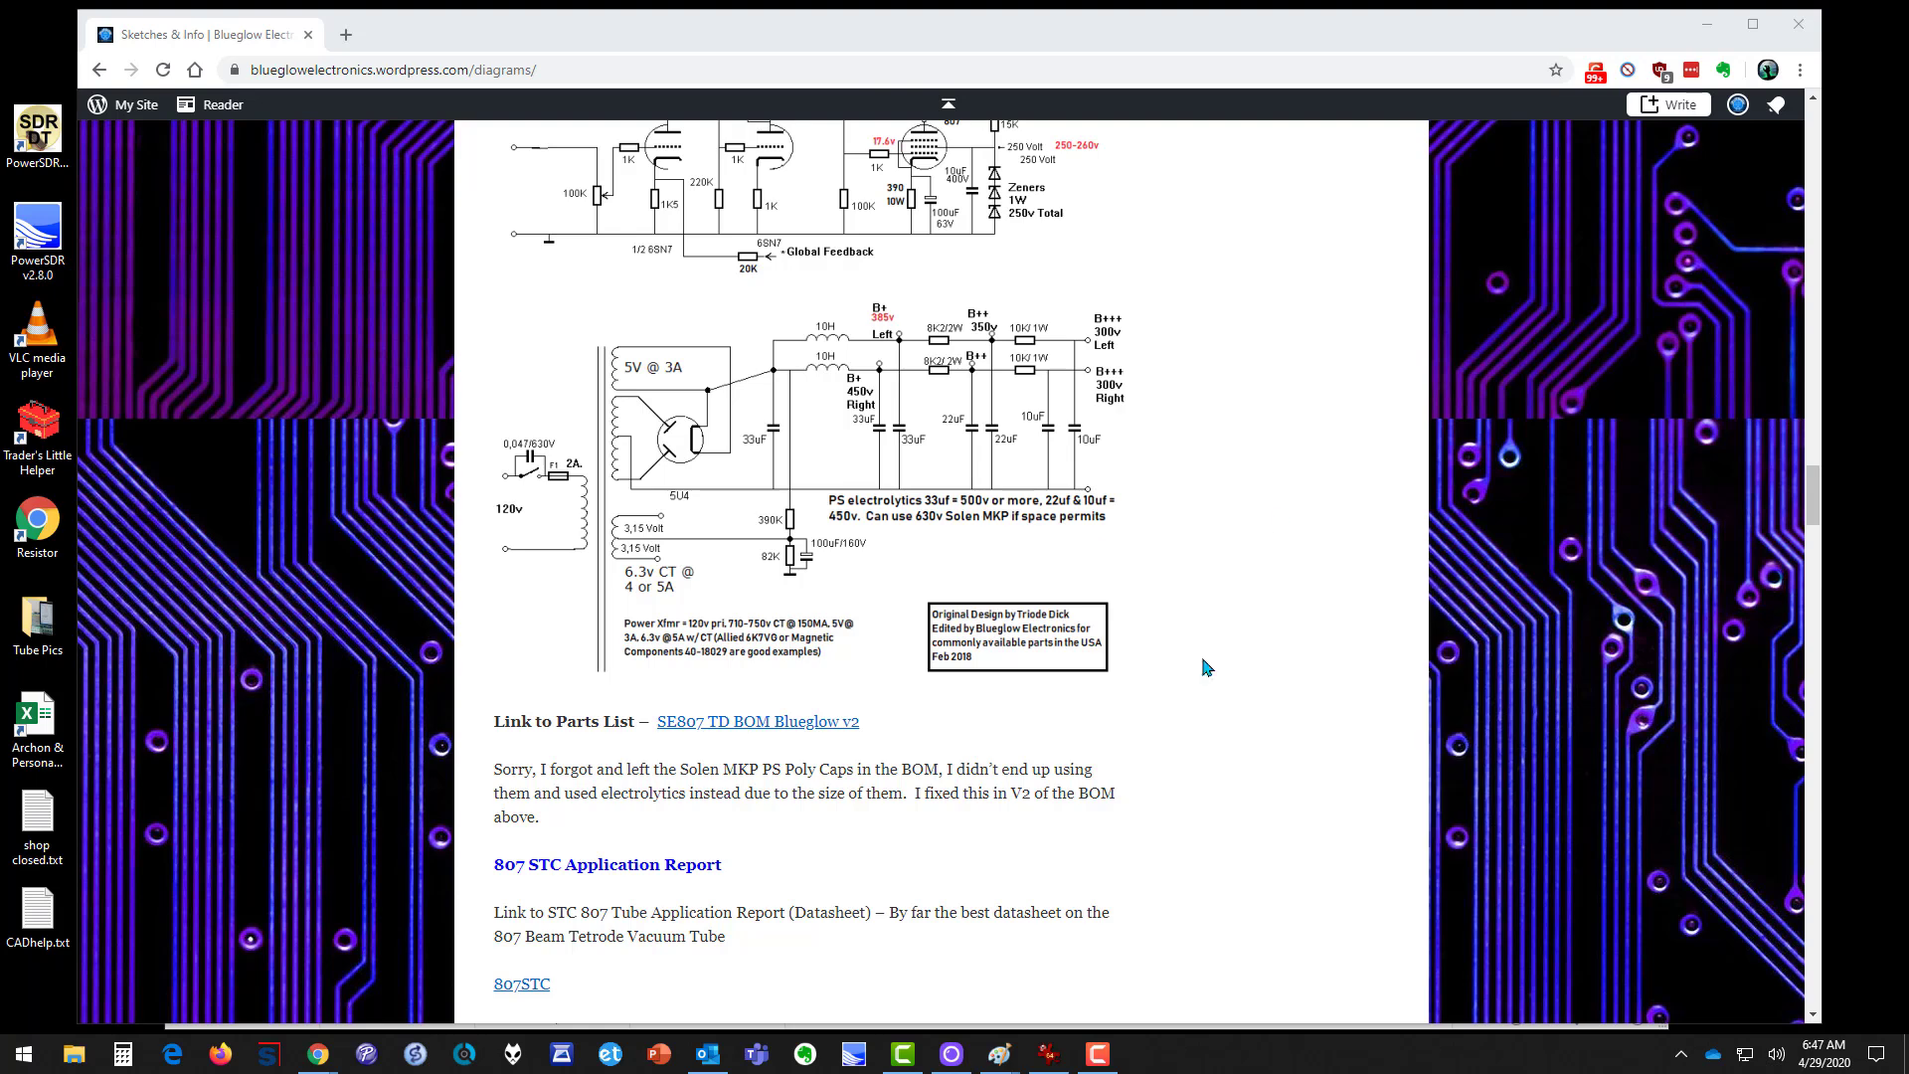
Step: Paste the schematic screenshot into the blank Paint canvas at original size in the top-left corner
click(1000, 1054)
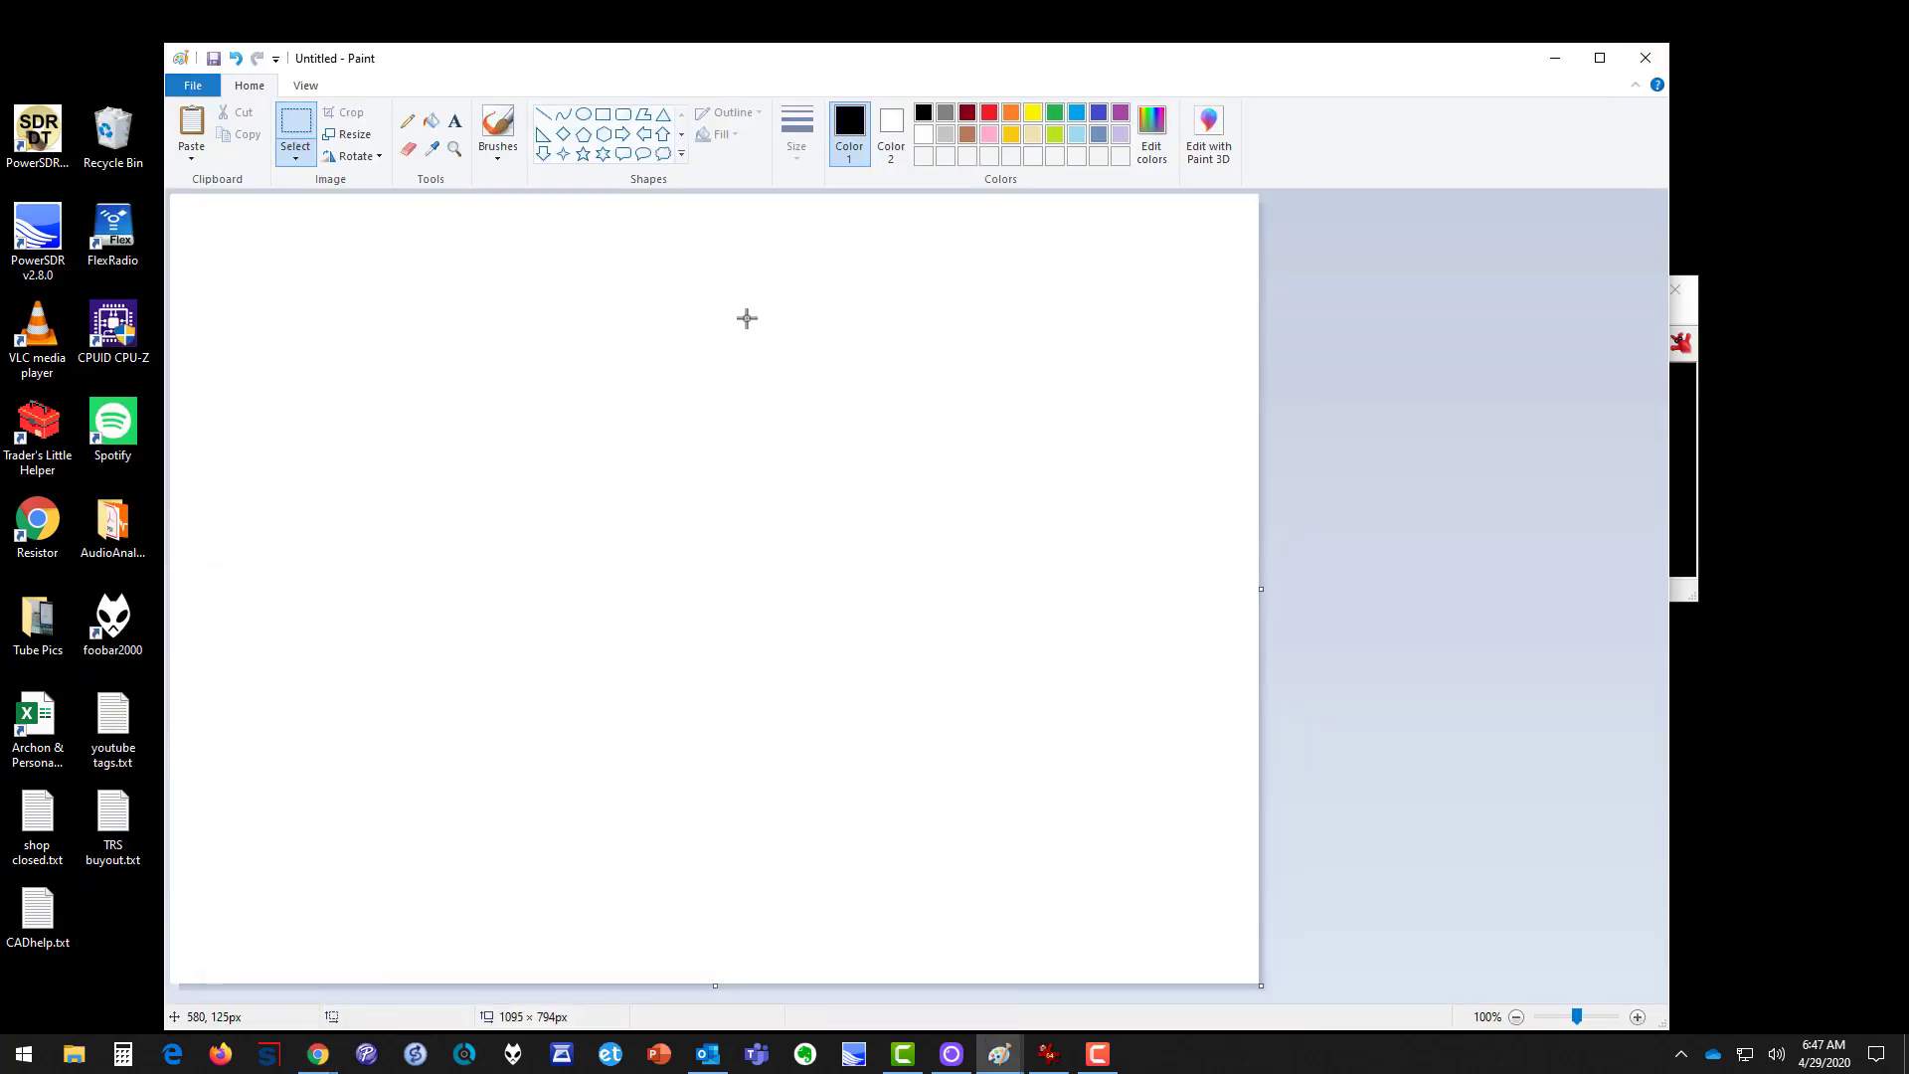
key(ctrl+v)
drag(607, 345, 671, 432)
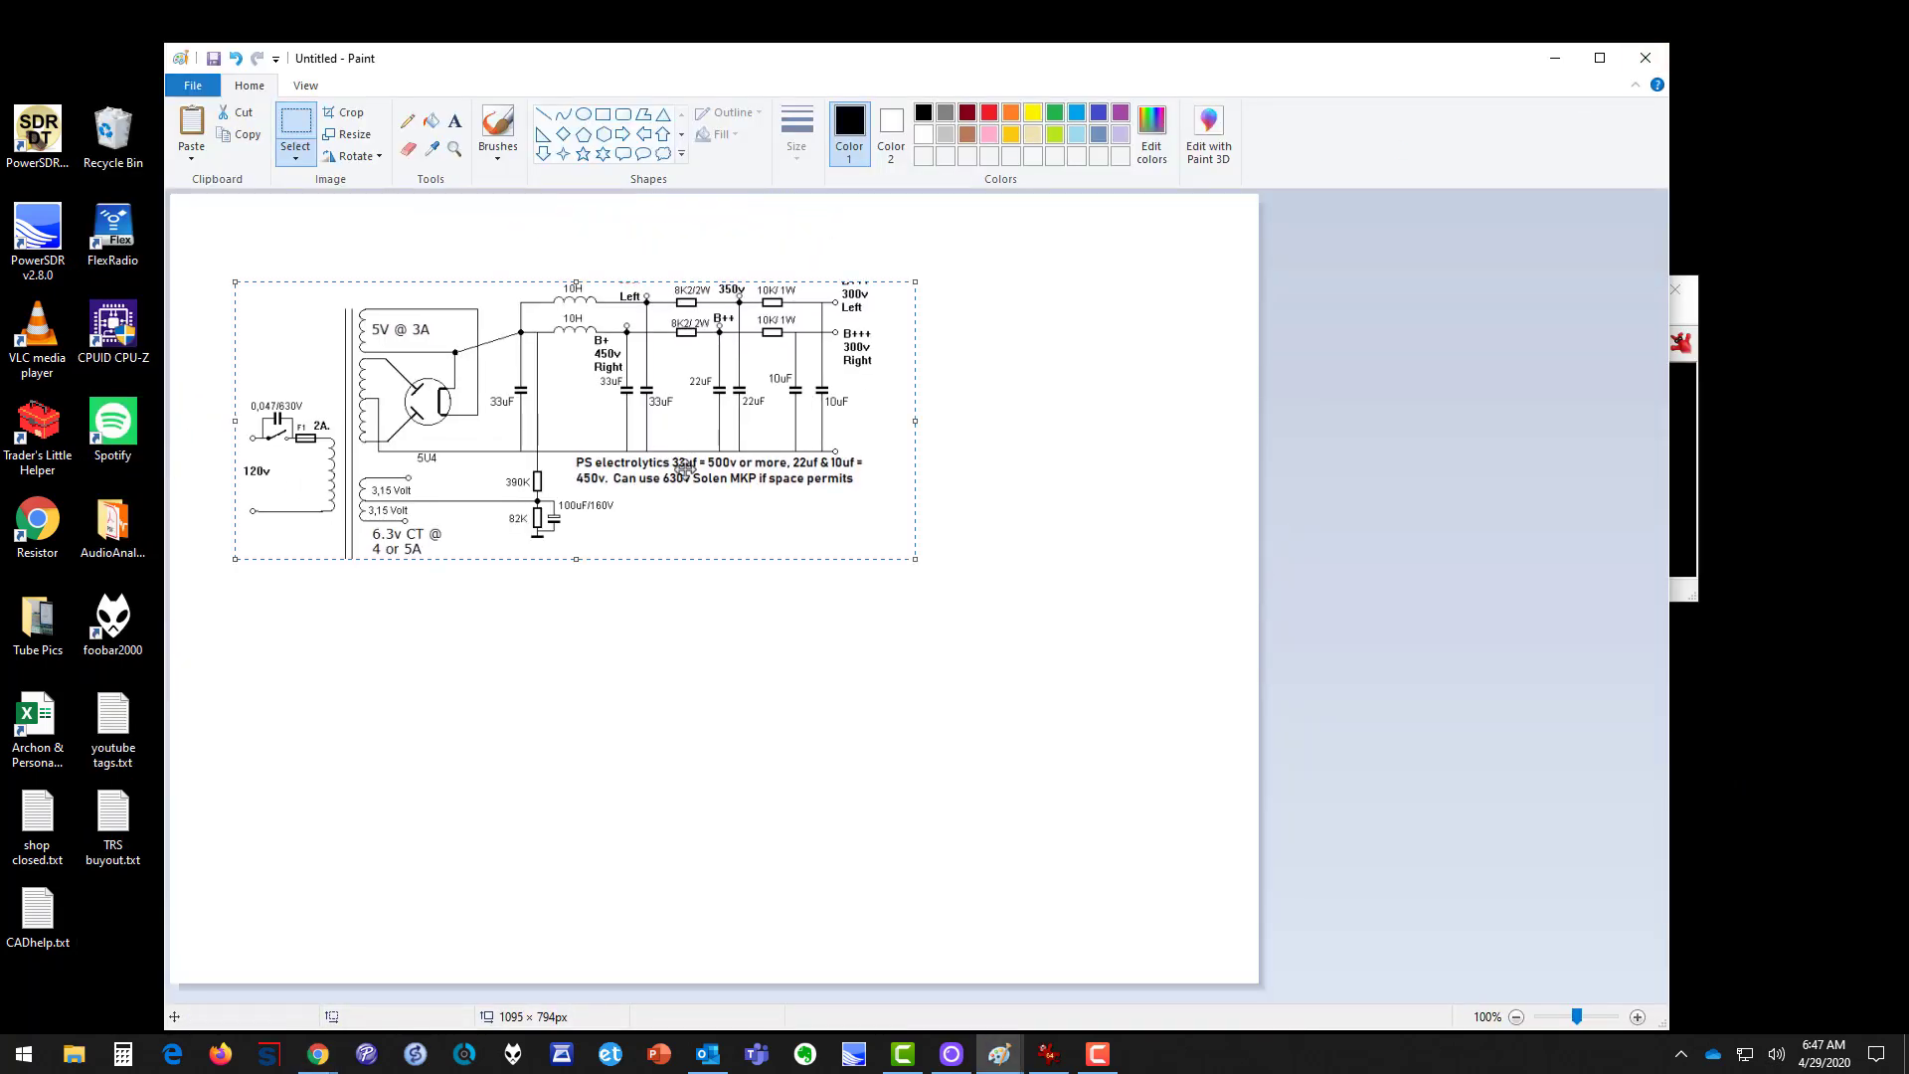
drag(915, 559, 973, 597)
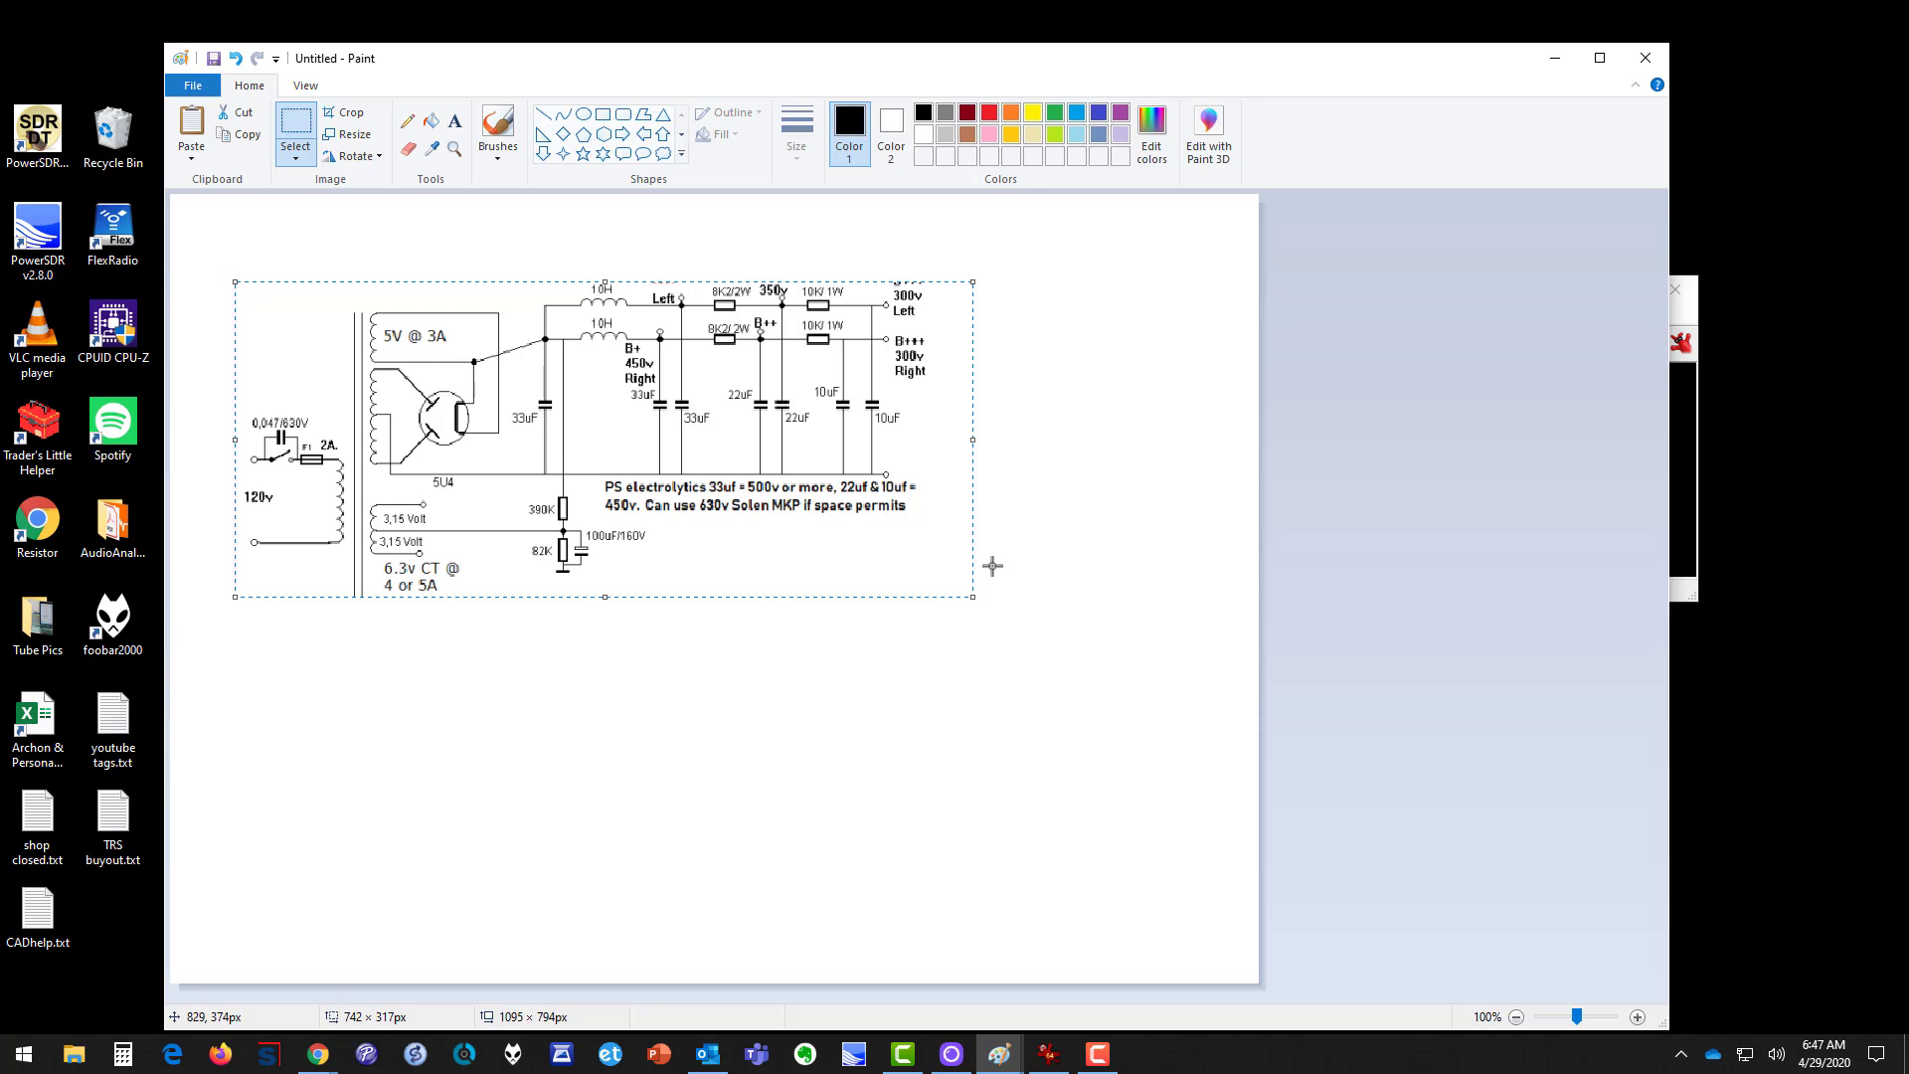
key(ctrl+z)
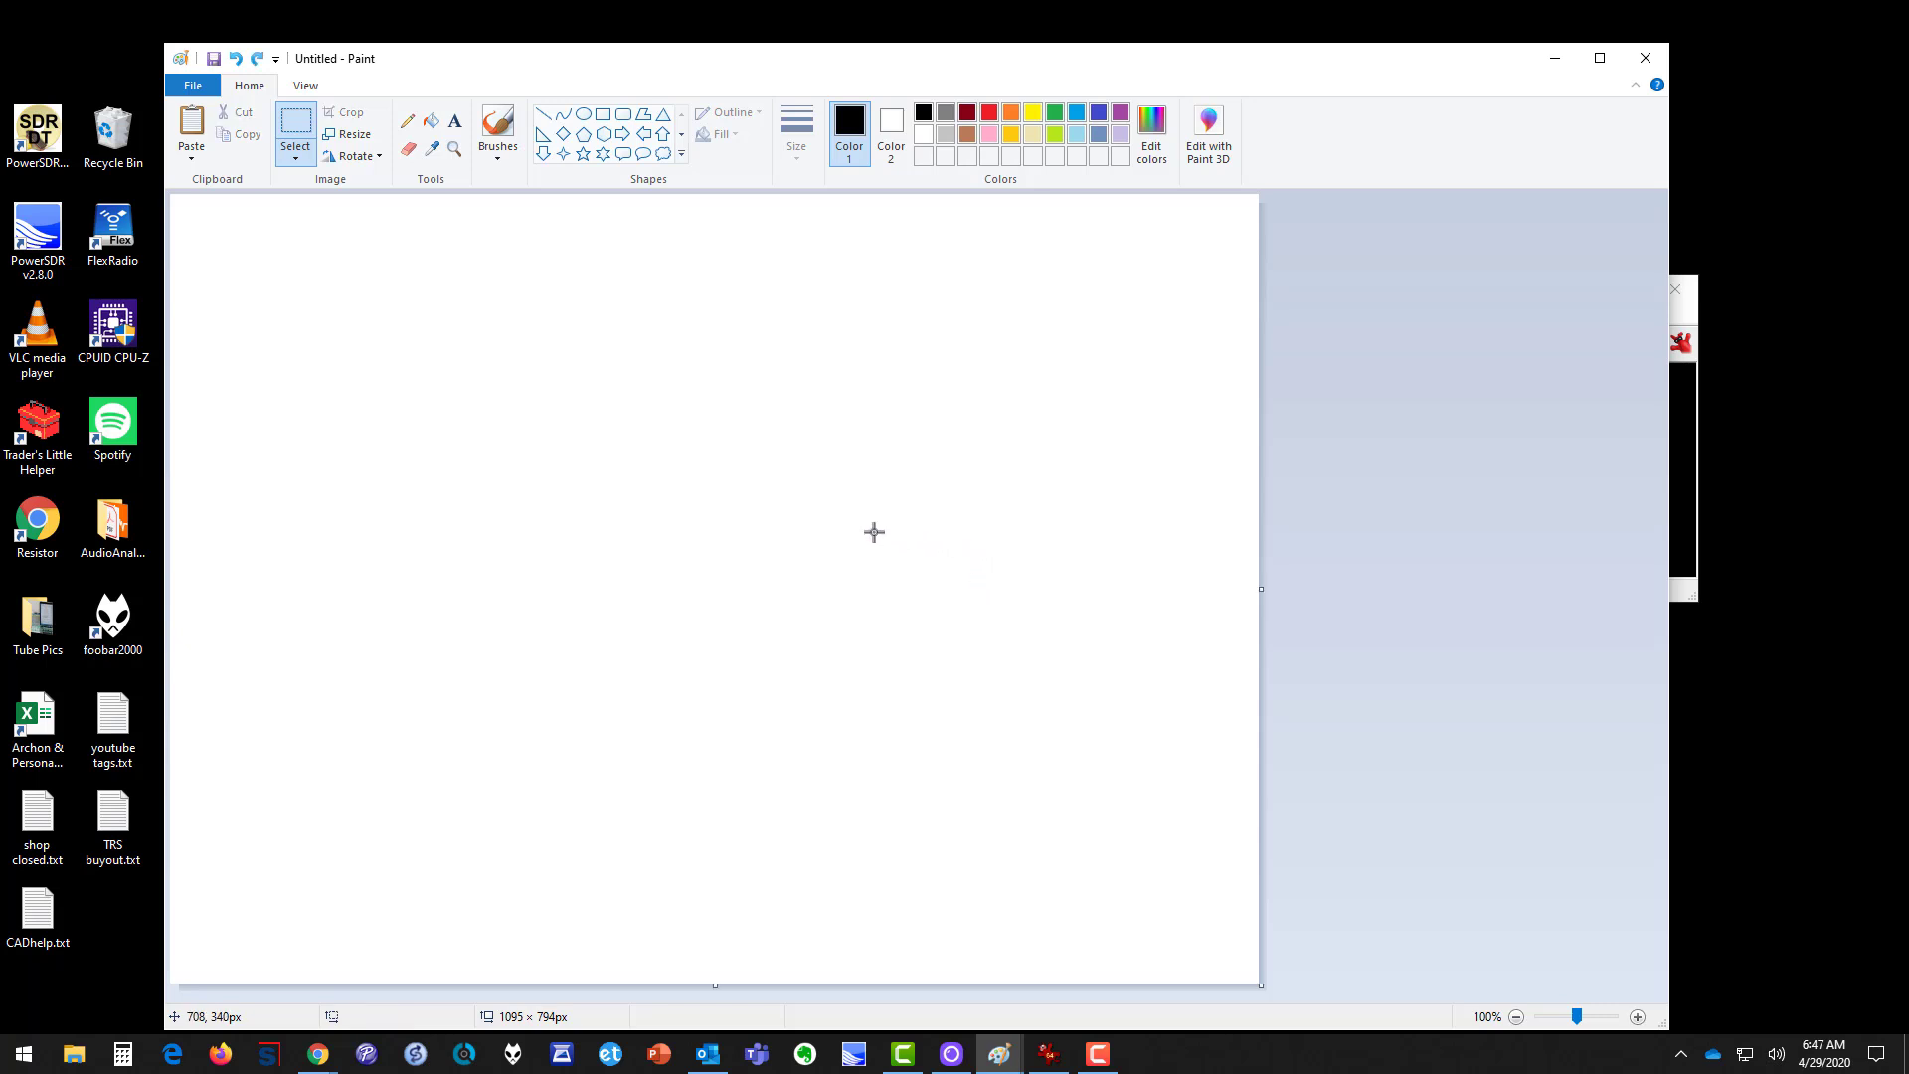
key(ctrl+v)
click(605, 544)
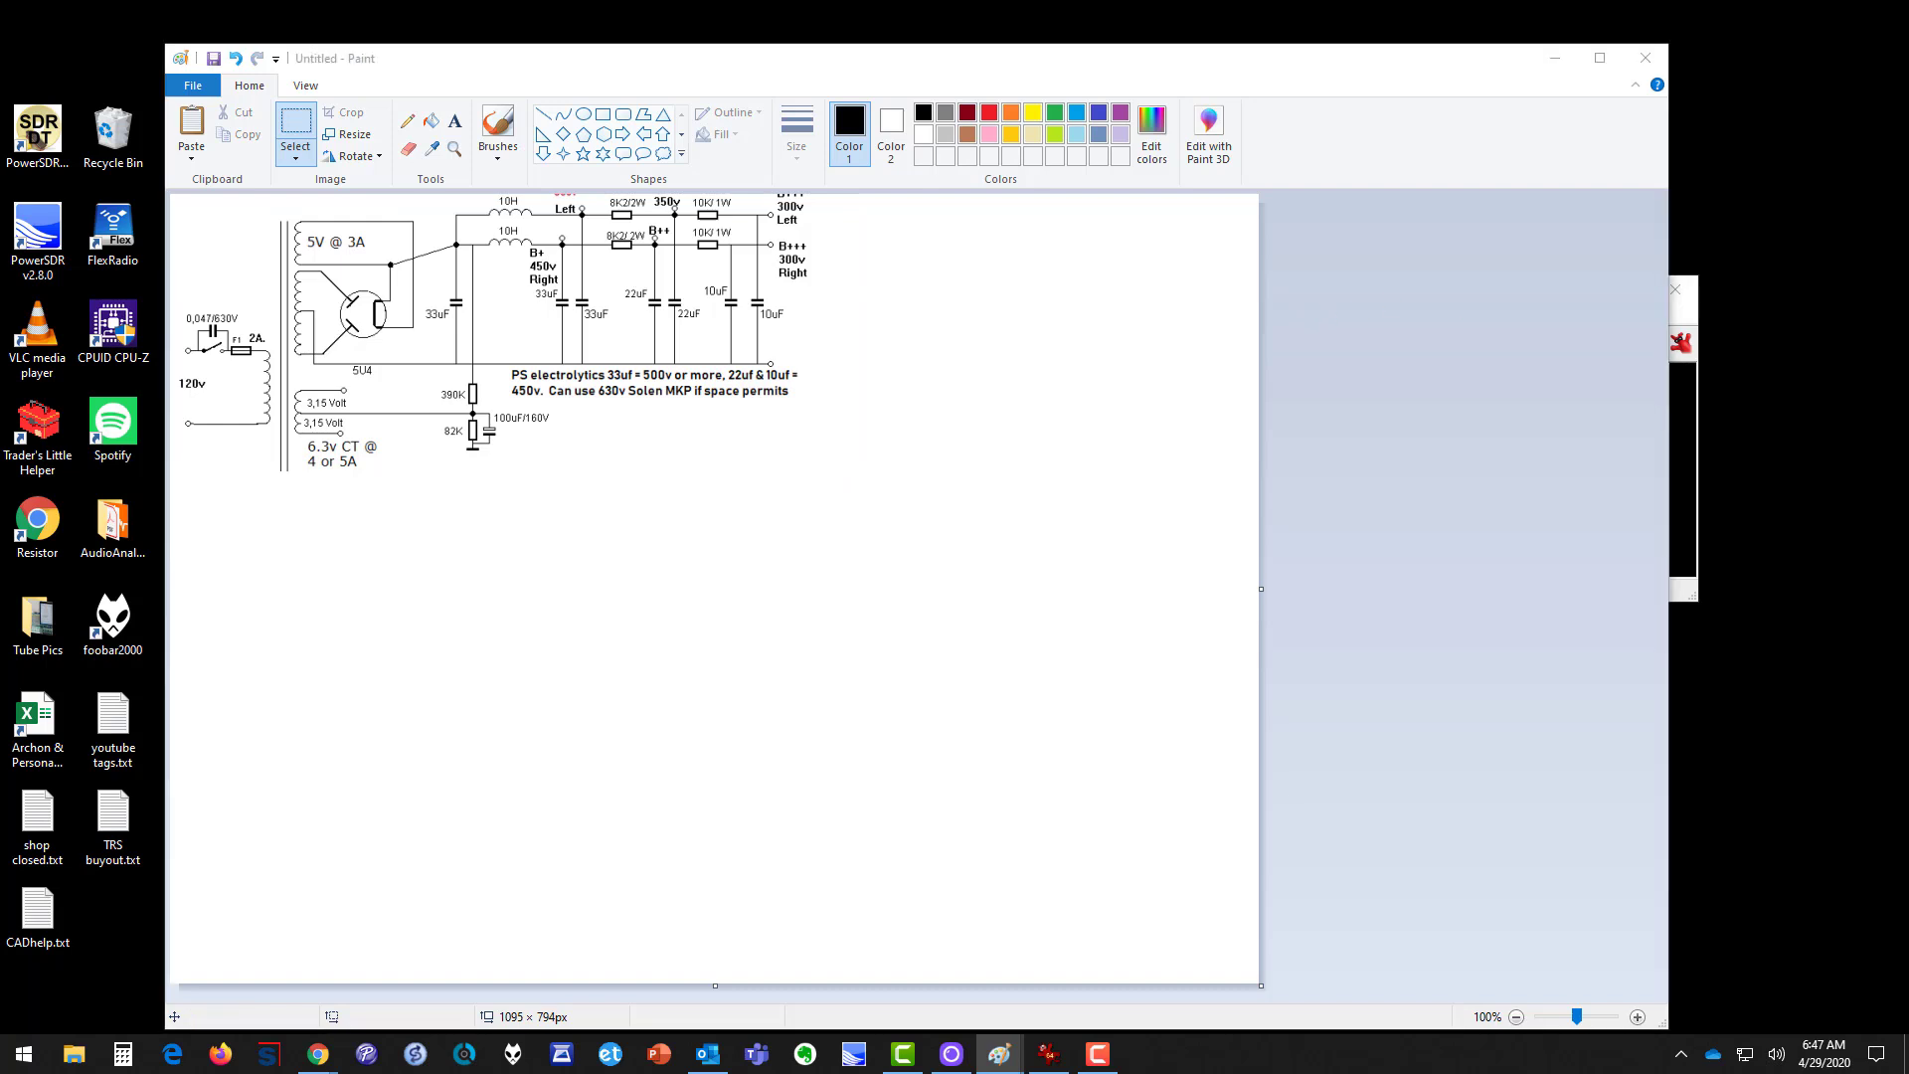
Step: Capture the Blueglow logo from bg1.jpg in IrfanView with Greenshot and copy it to the clipboard
click(1683, 471)
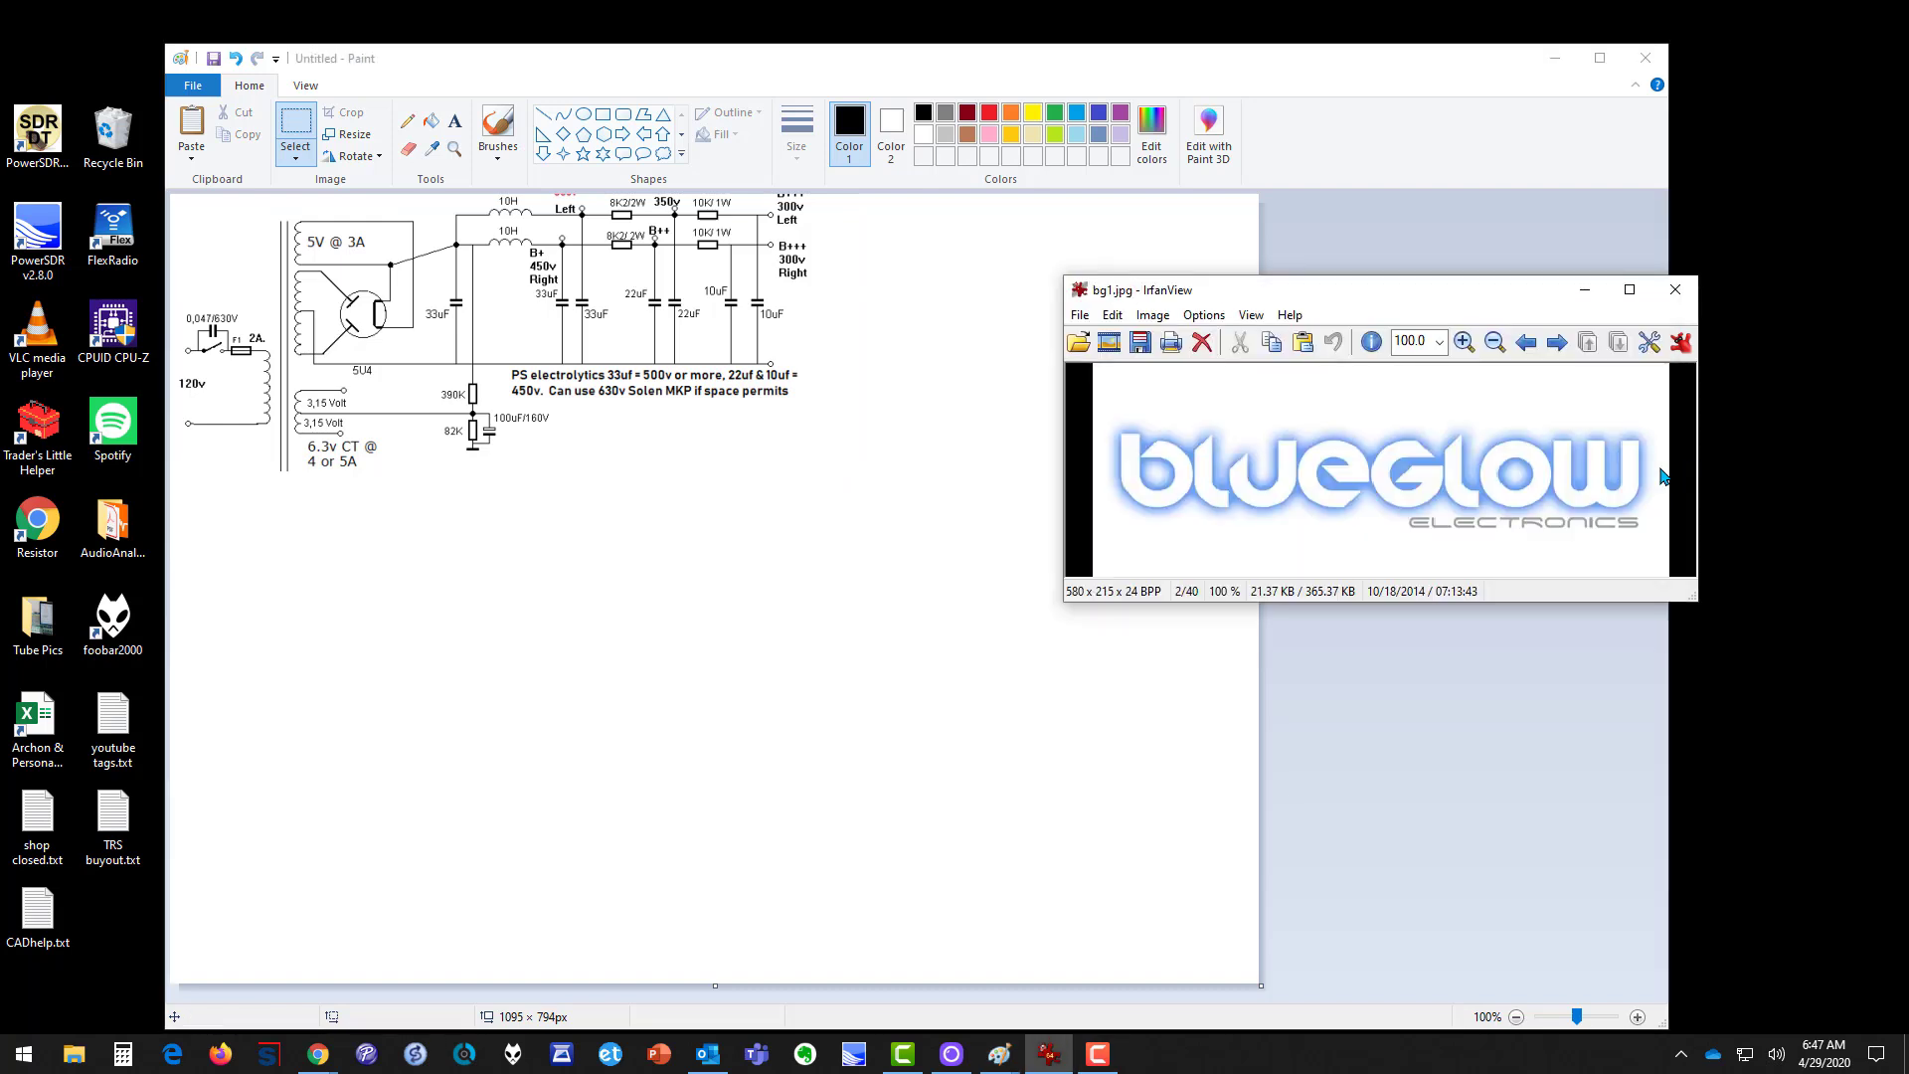
drag(1501, 291, 1500, 300)
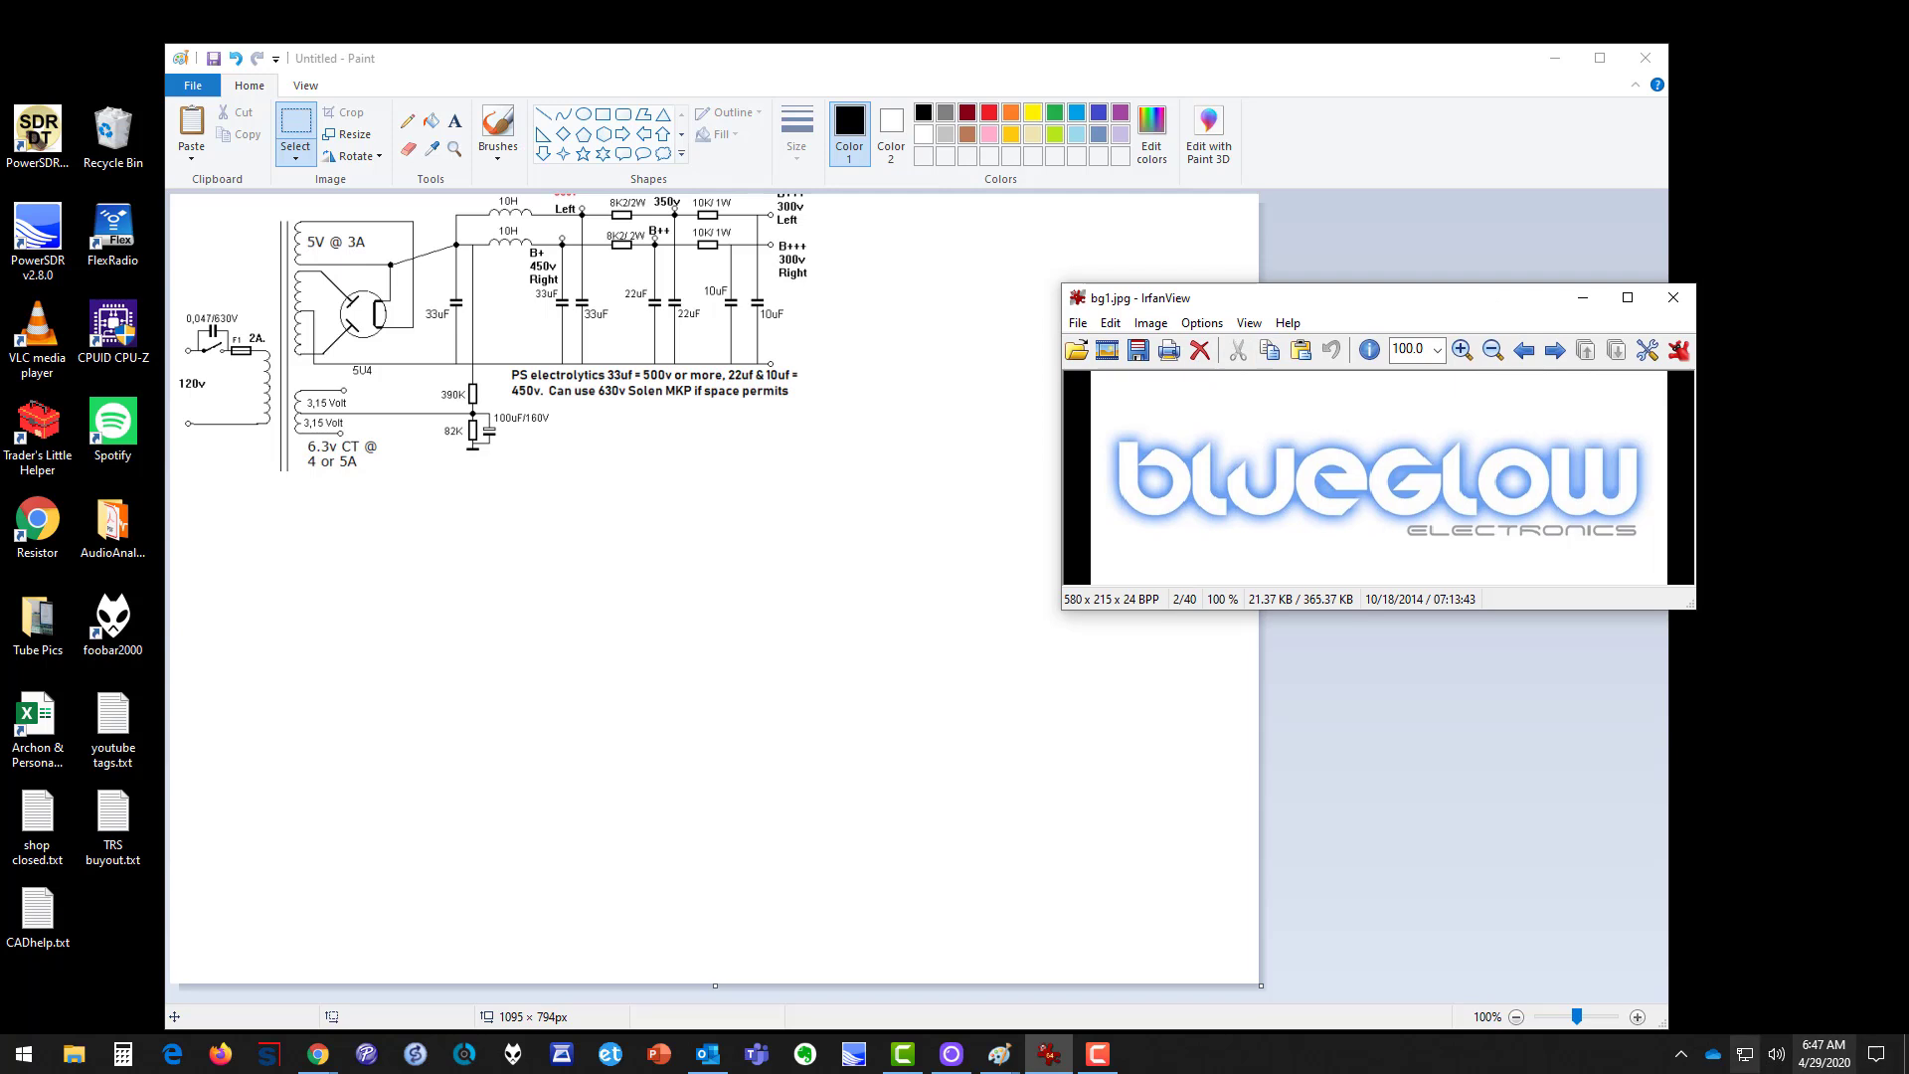
click(1680, 1054)
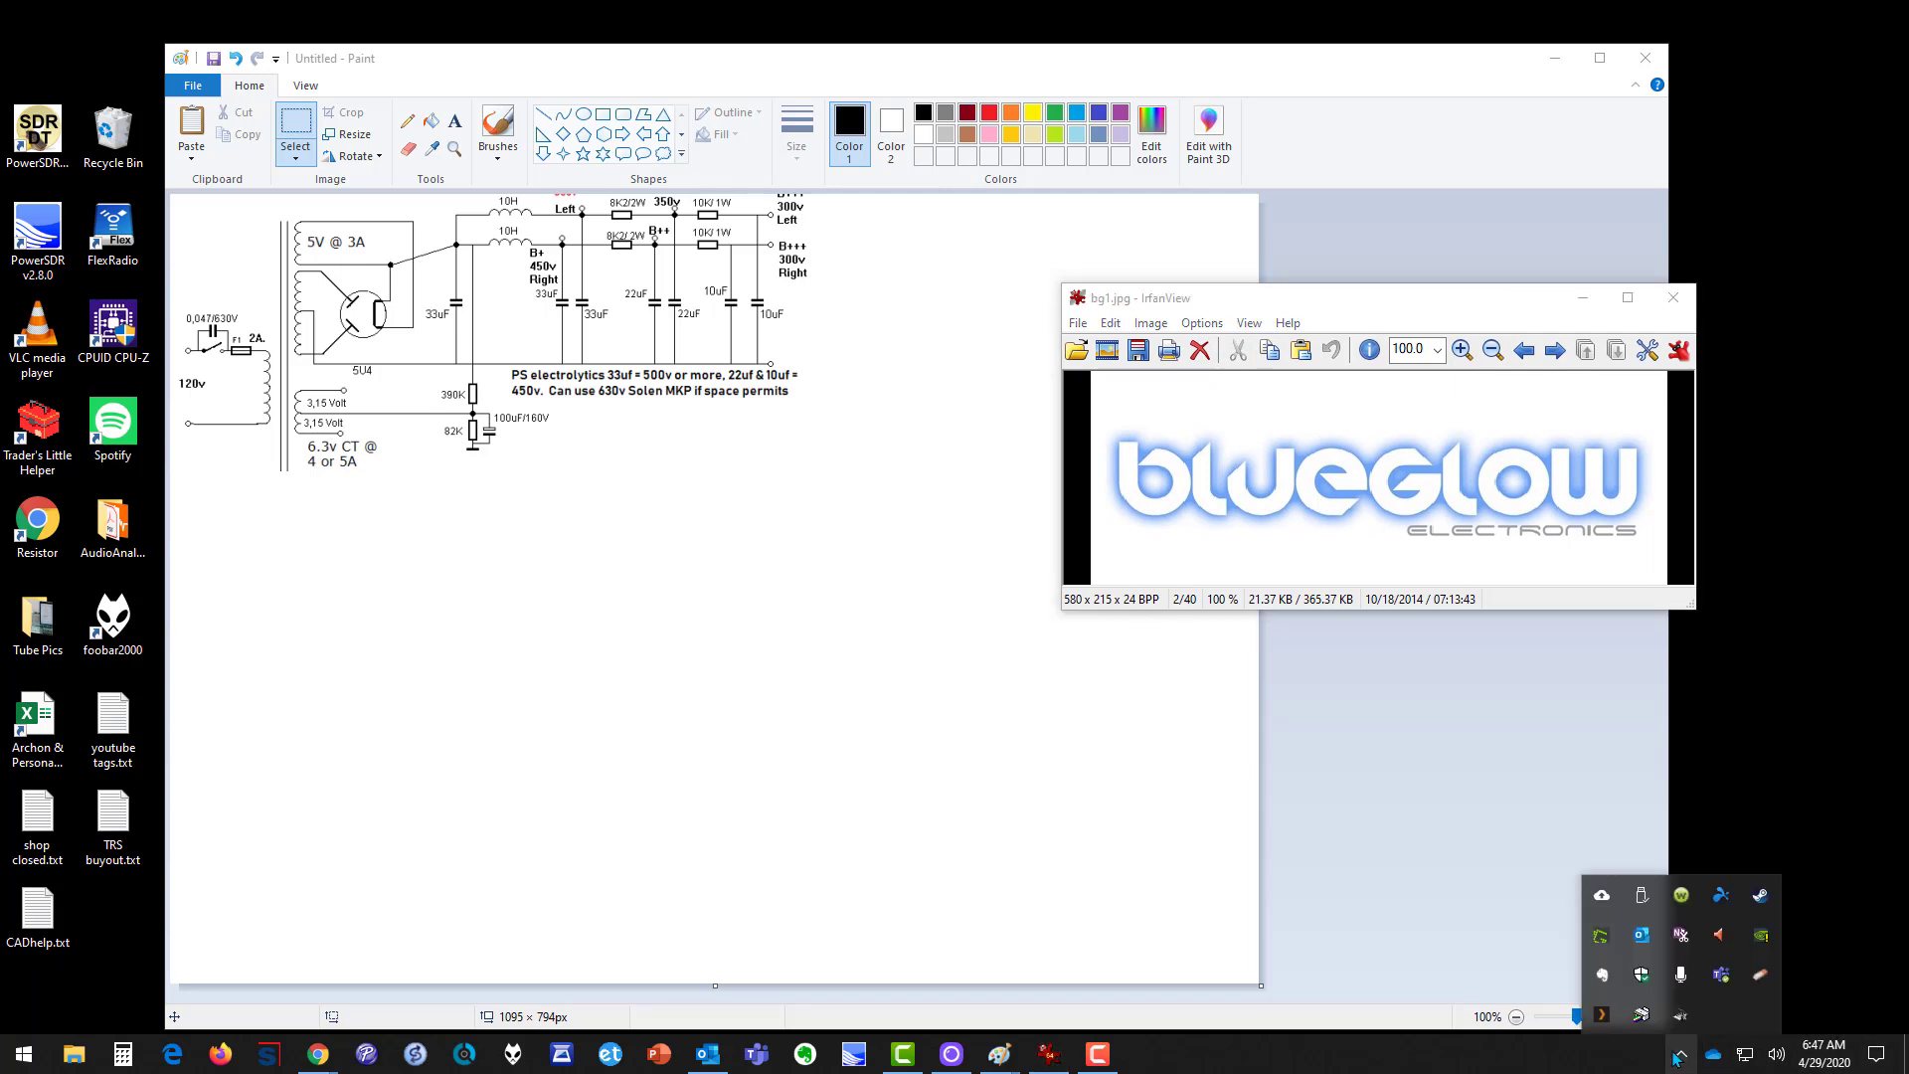
right_click(1600, 934)
click(1350, 502)
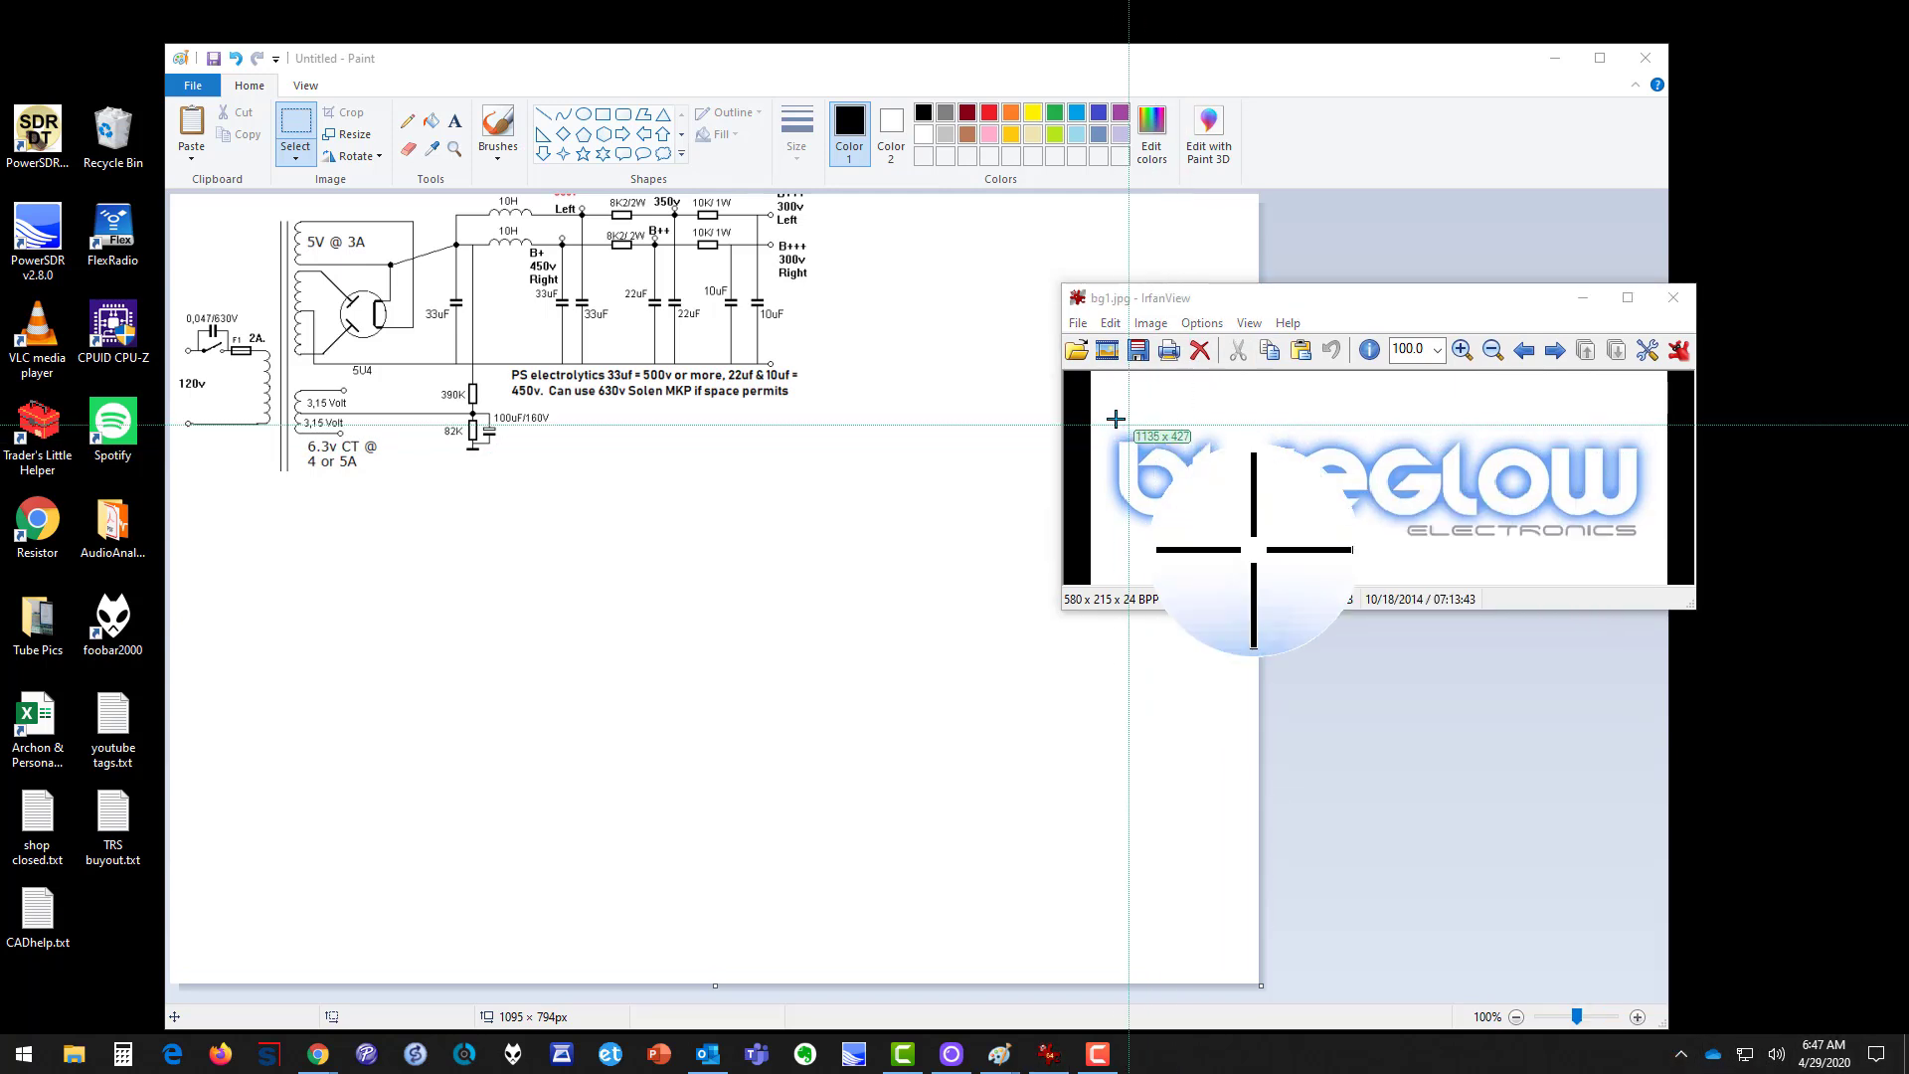
drag(1099, 416, 1654, 553)
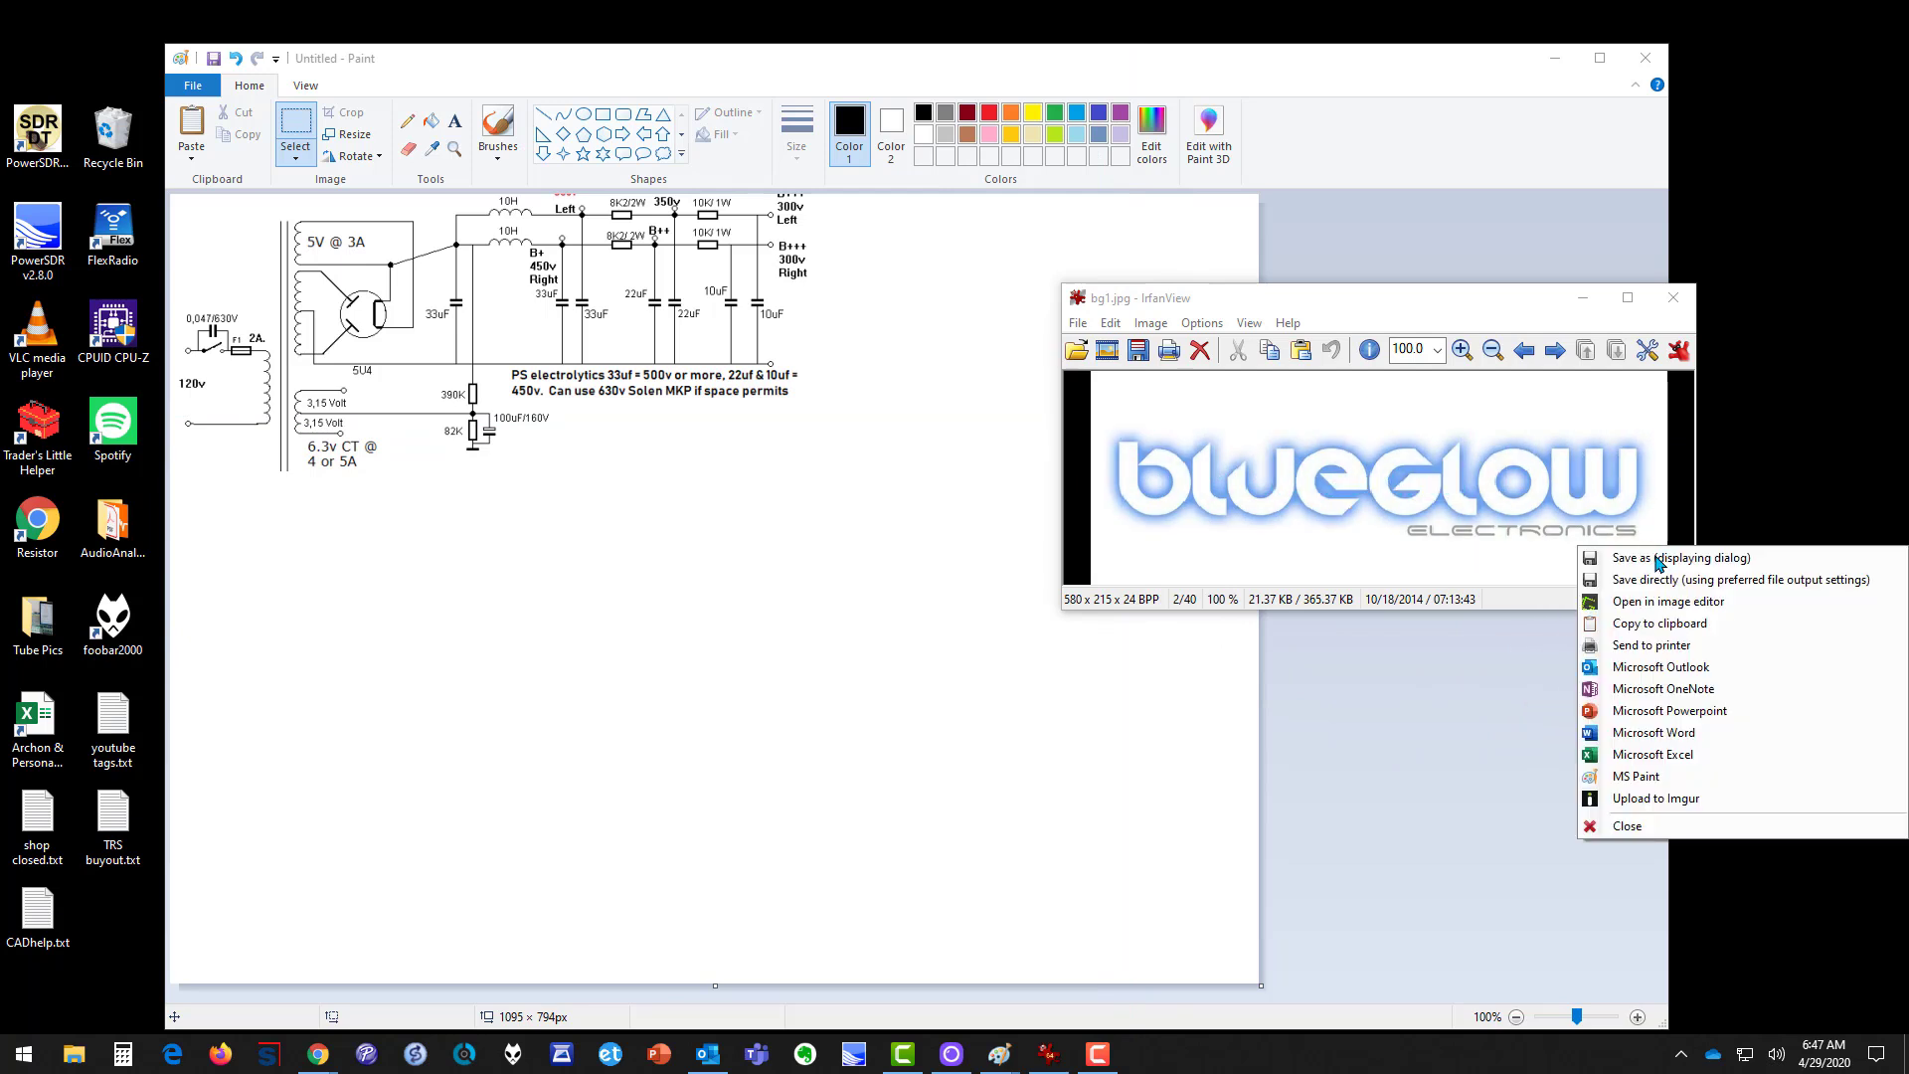
click(1654, 624)
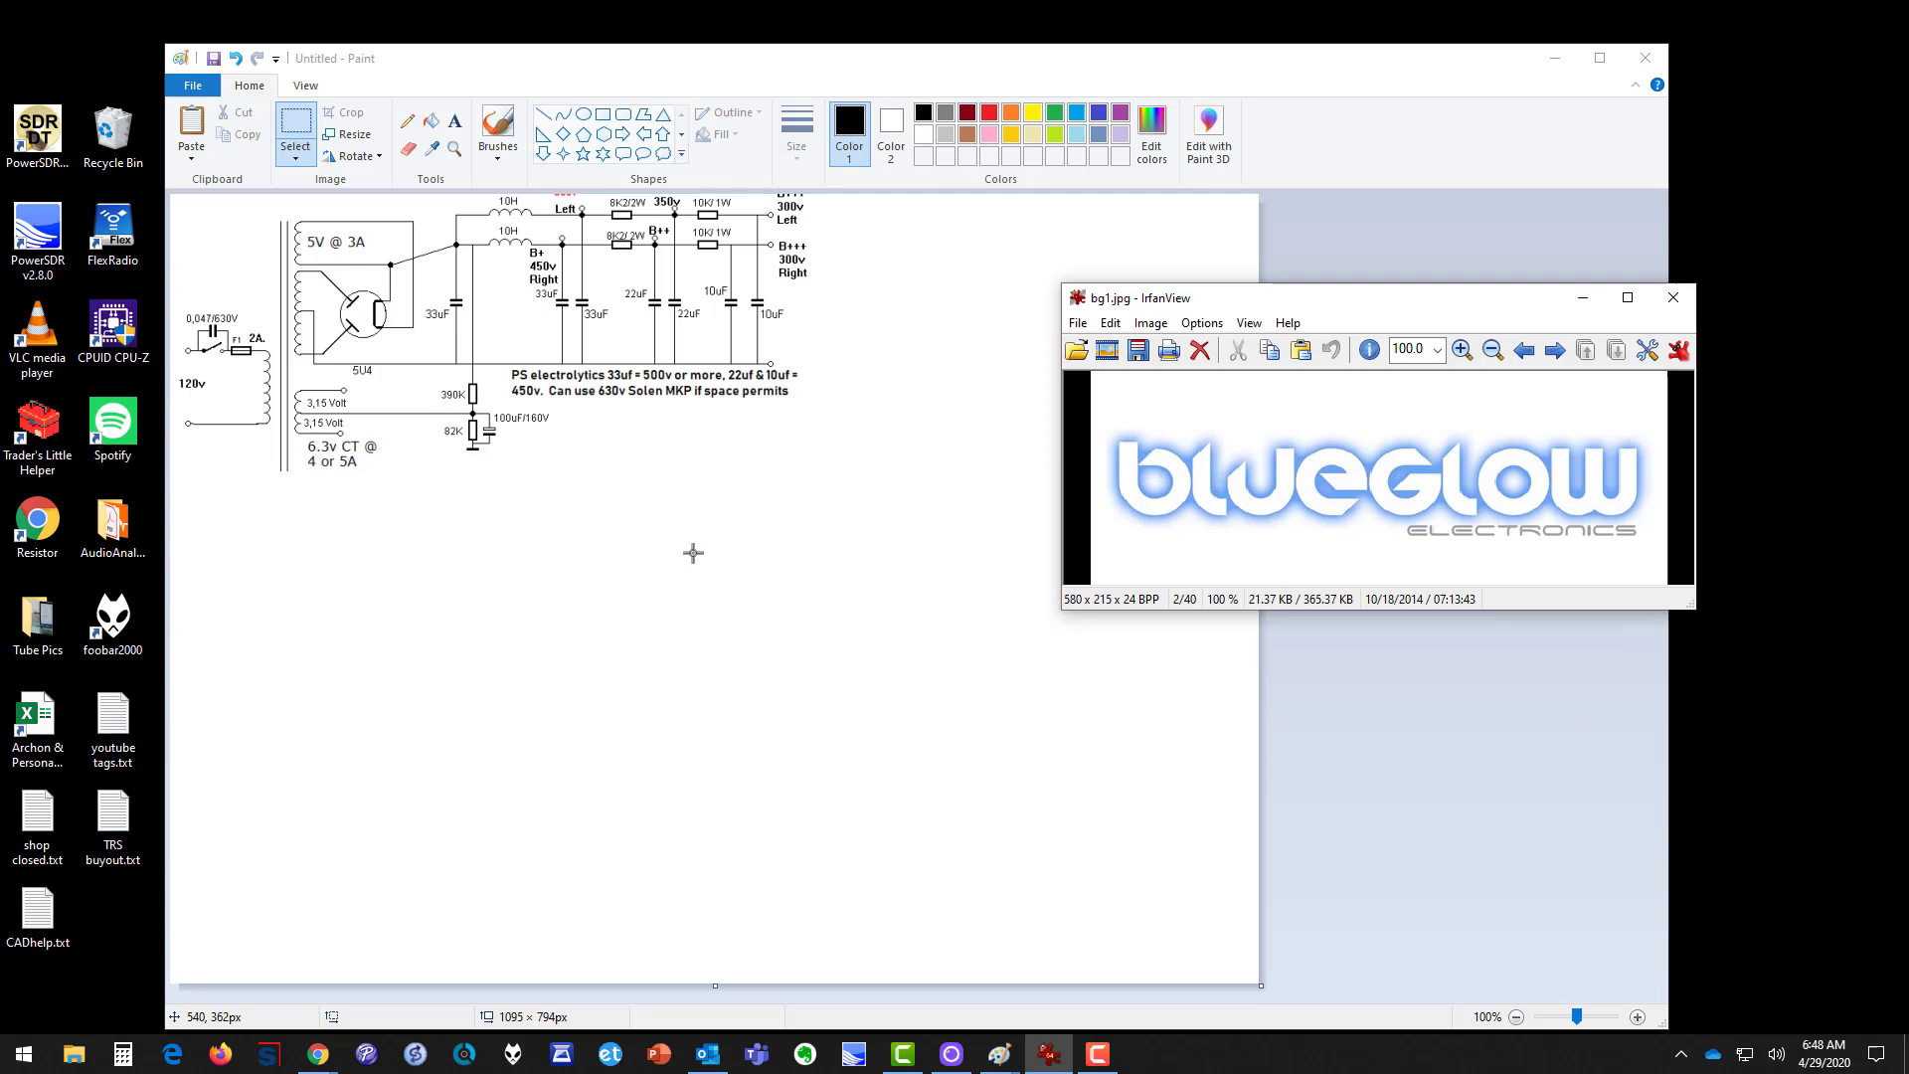
Step: Paste the logo into Paint and place it below the schematic
click(375, 550)
key(ctrl+v)
drag(402, 264, 485, 564)
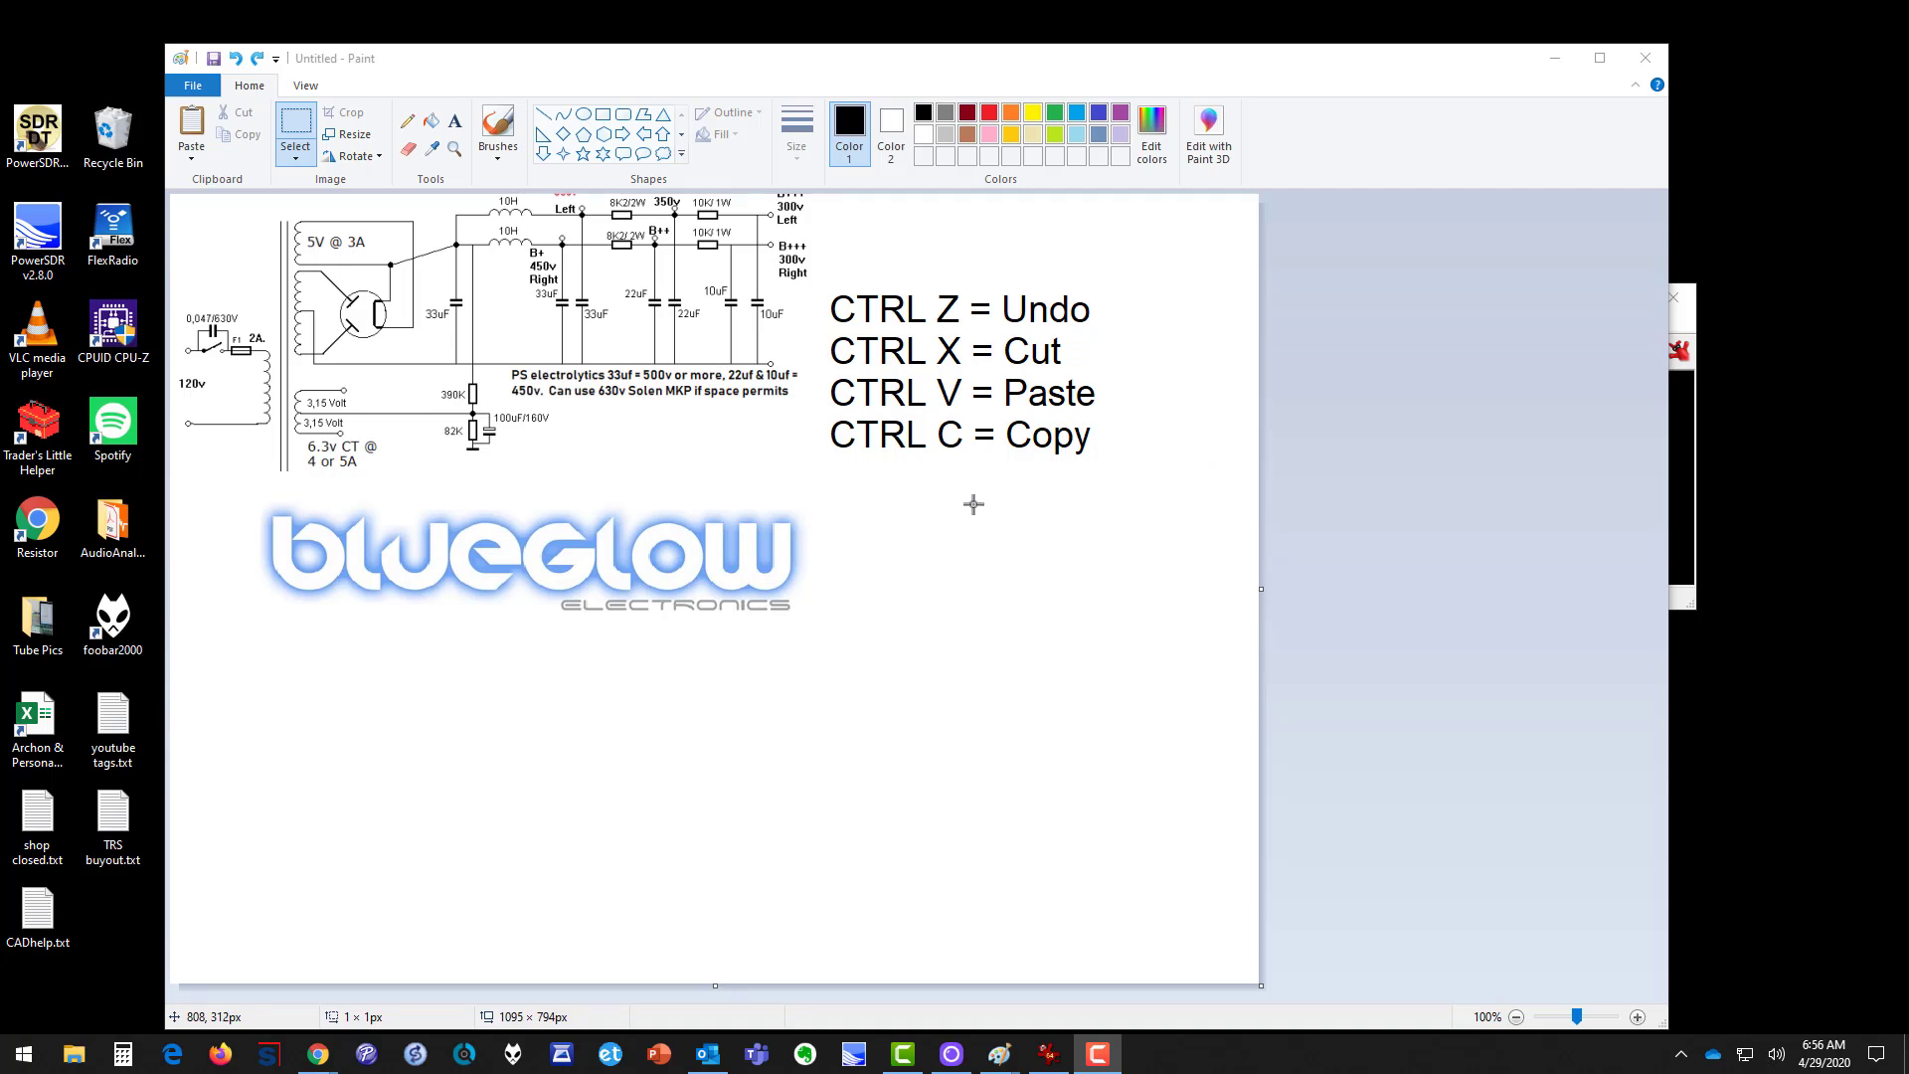
Step: Cut the CTRL Z/X/V/C shortcut list and paste it back beside the schematic's right edge
mouse_move(822, 283)
mouse_down()
mouse_move(844, 335)
mouse_move(1110, 479)
mouse_up()
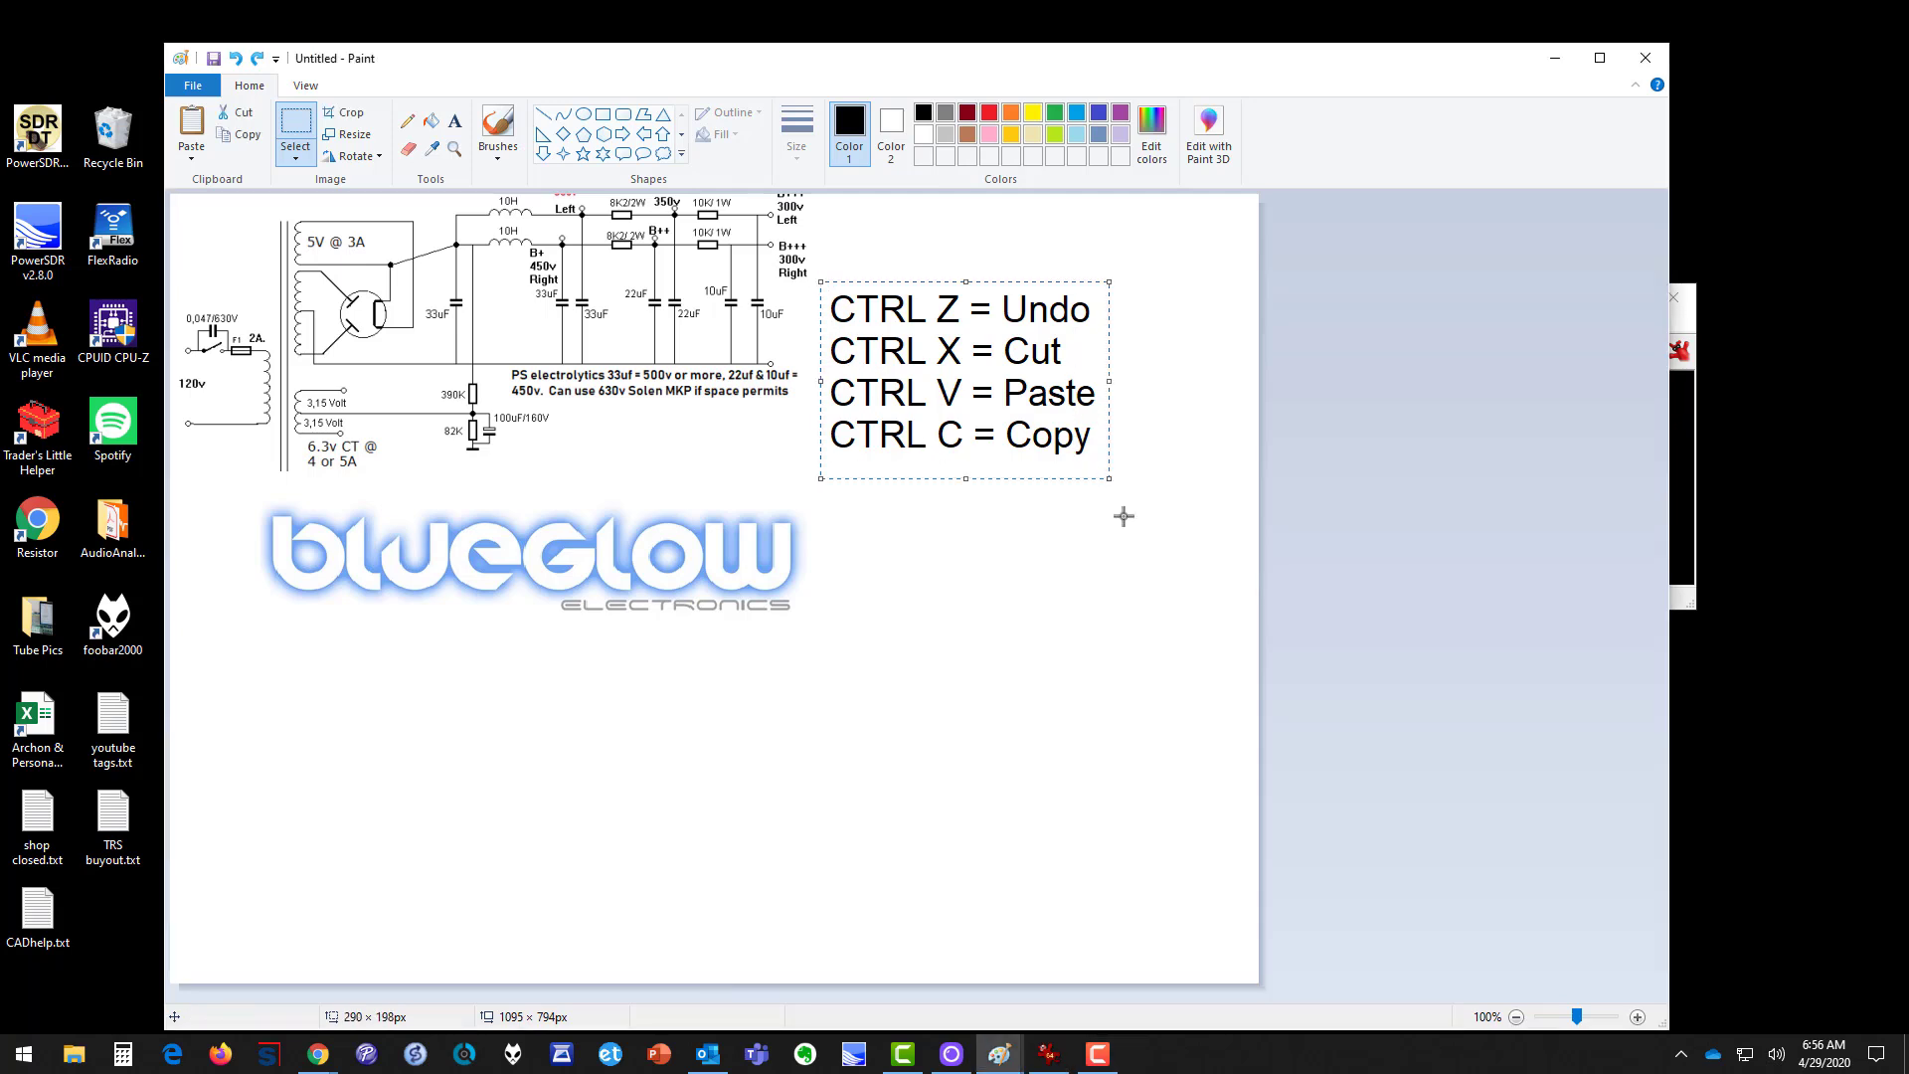
key(ctrl+x)
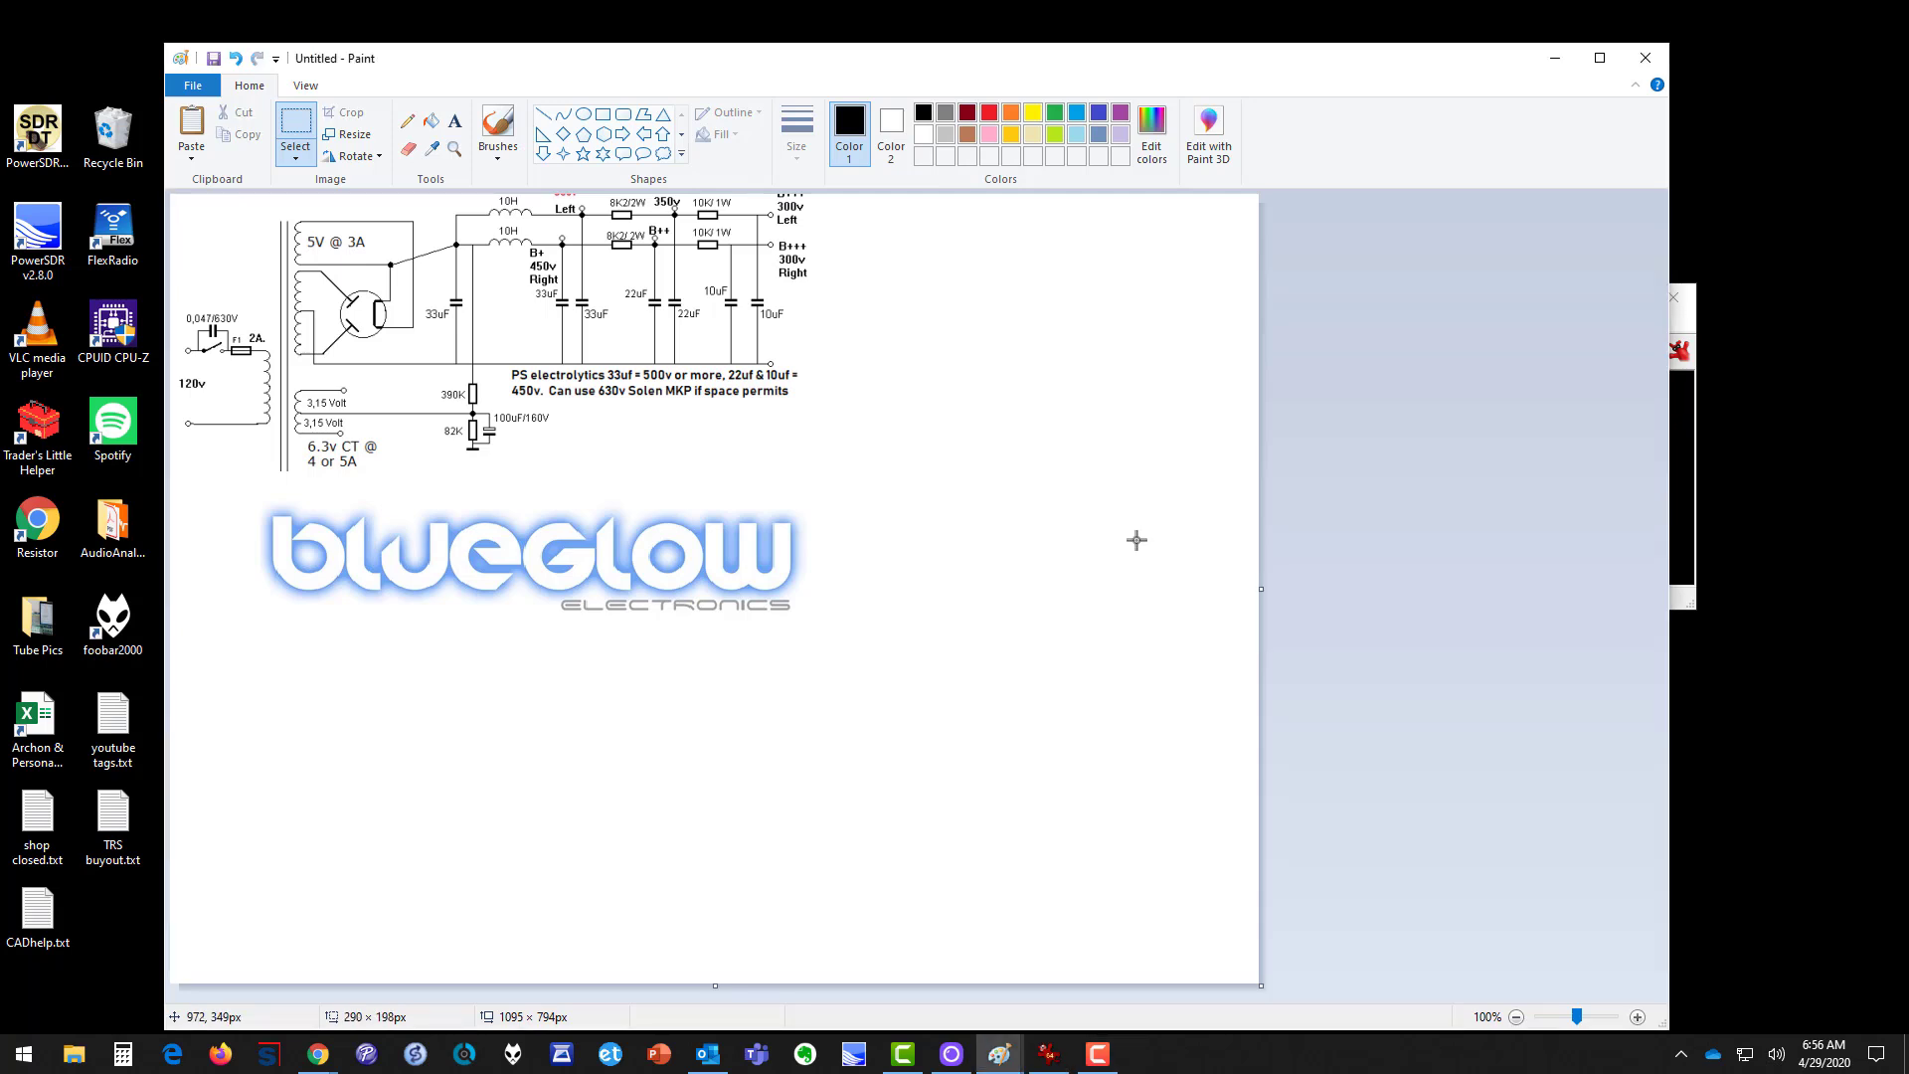
key(ctrl+v)
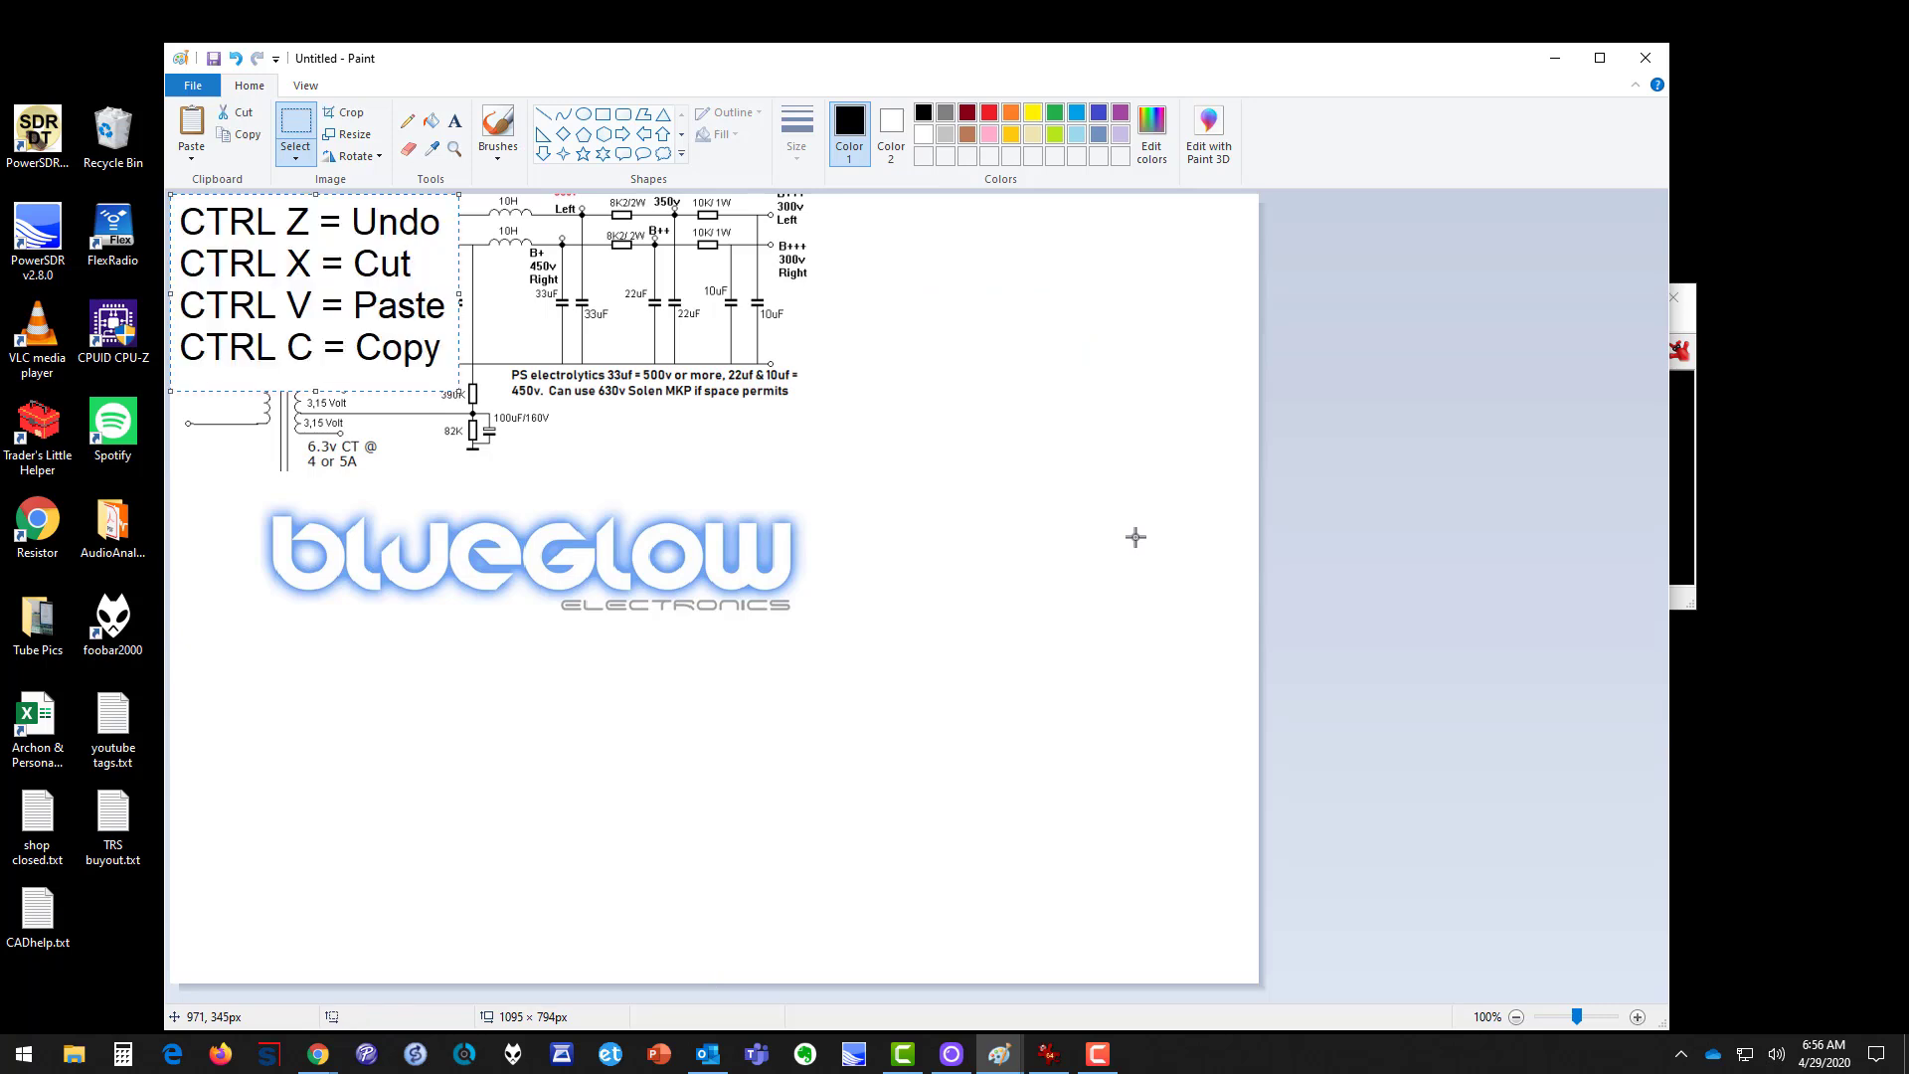
drag(347, 300, 1028, 376)
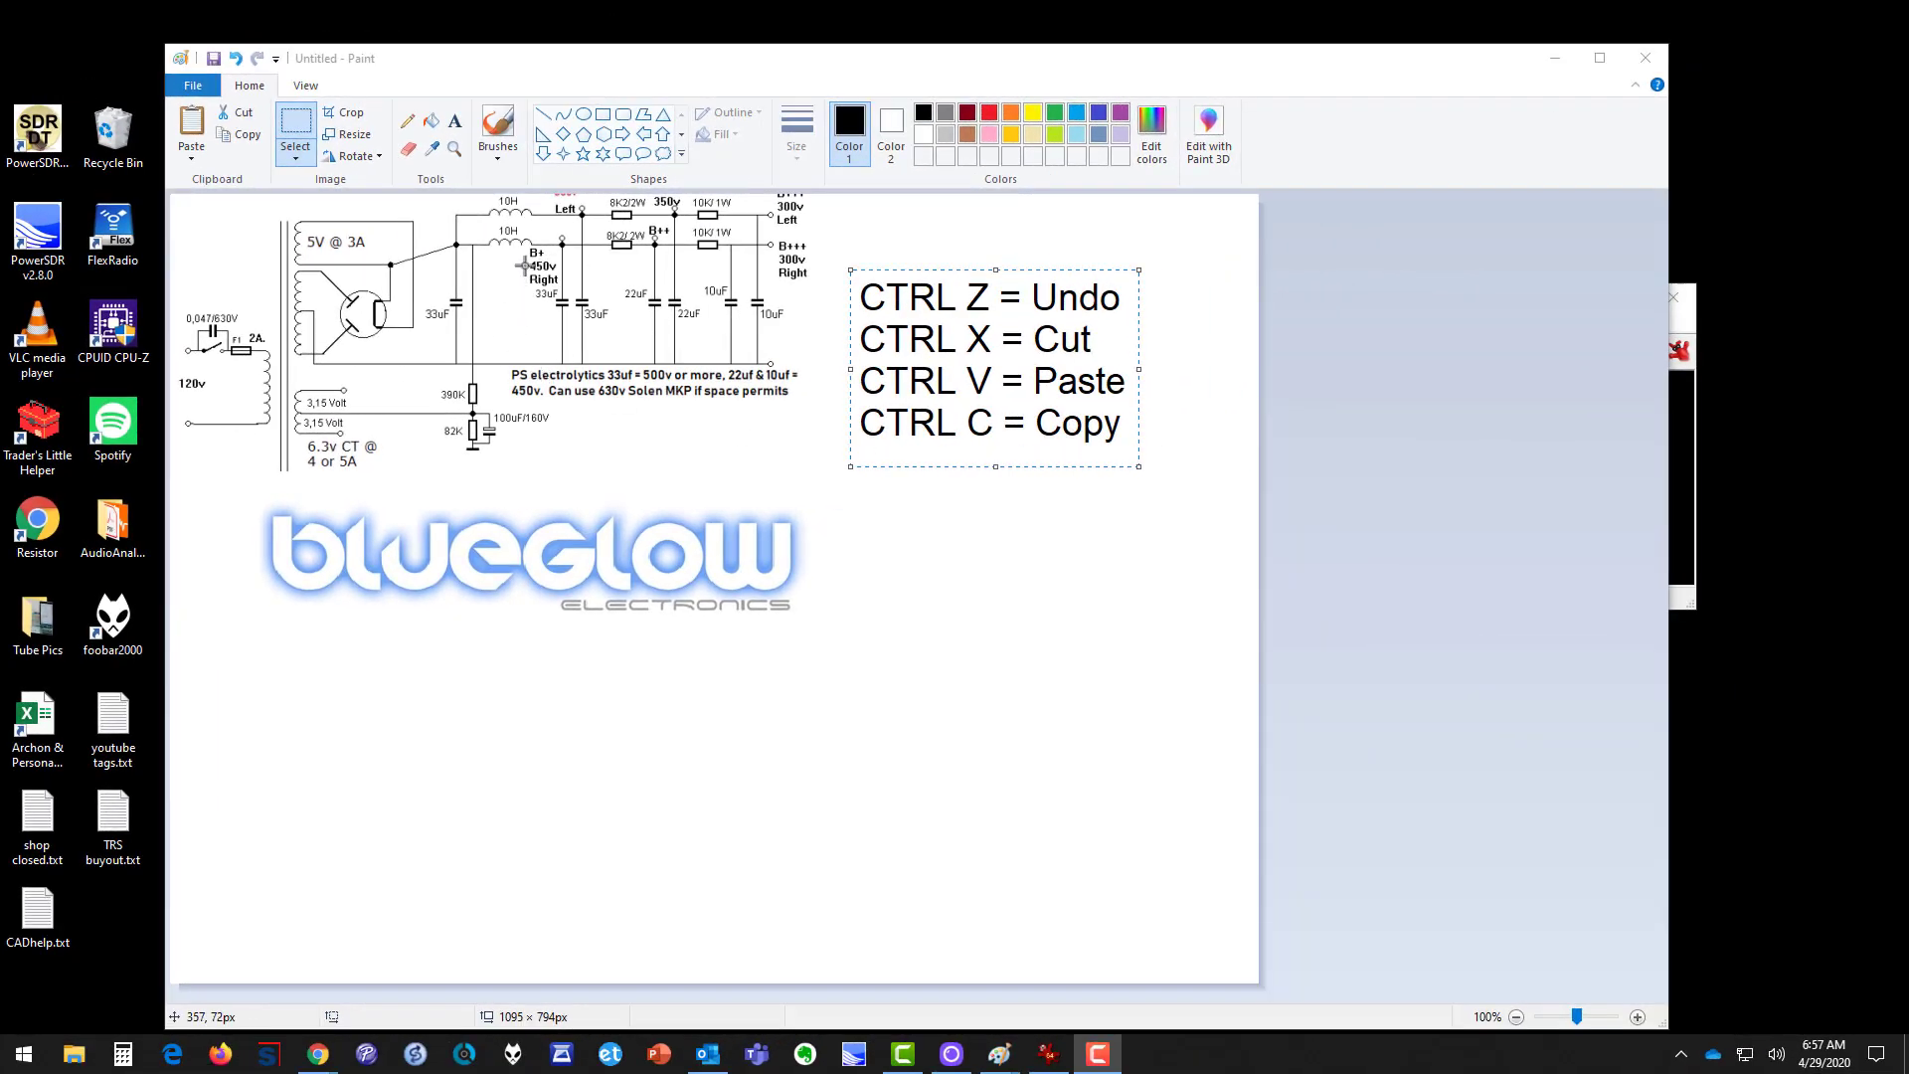
Step: Zoom the Paint canvas in to 200%
click(308, 95)
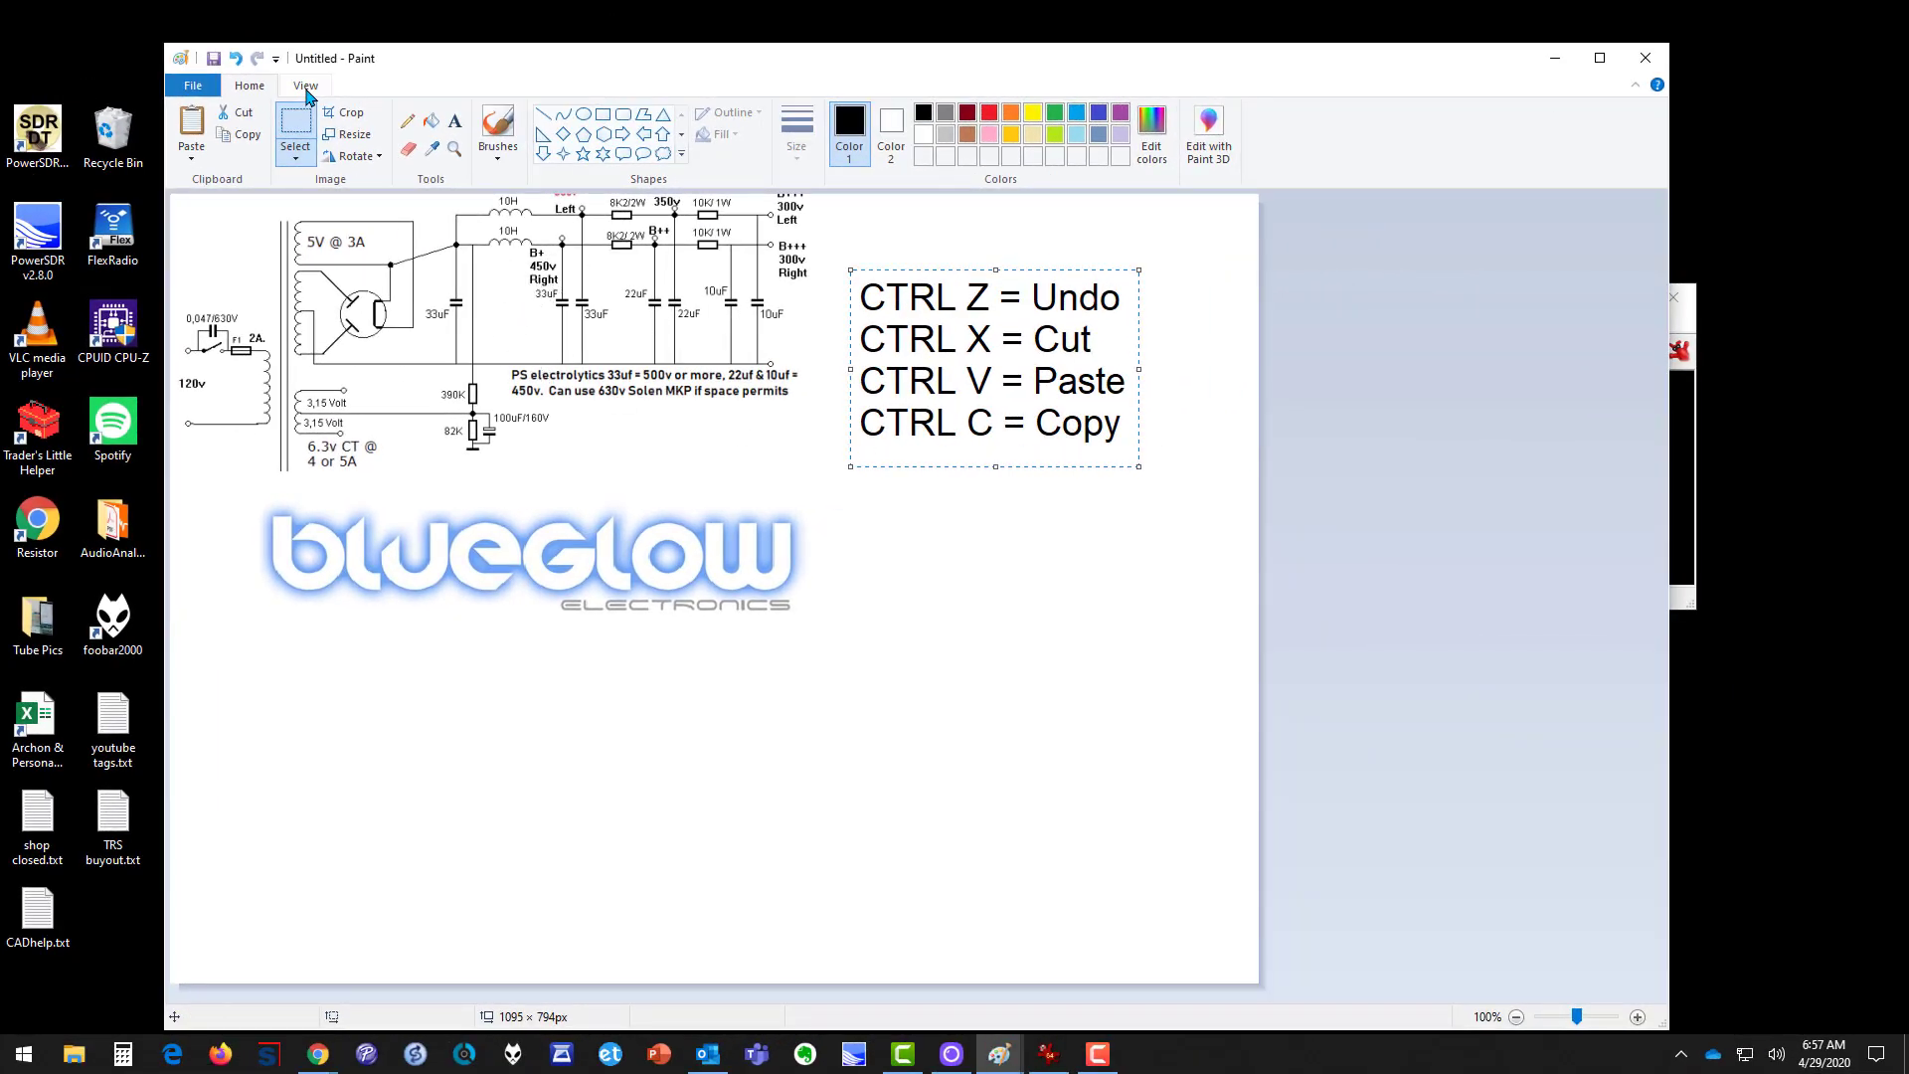
click(306, 86)
click(191, 129)
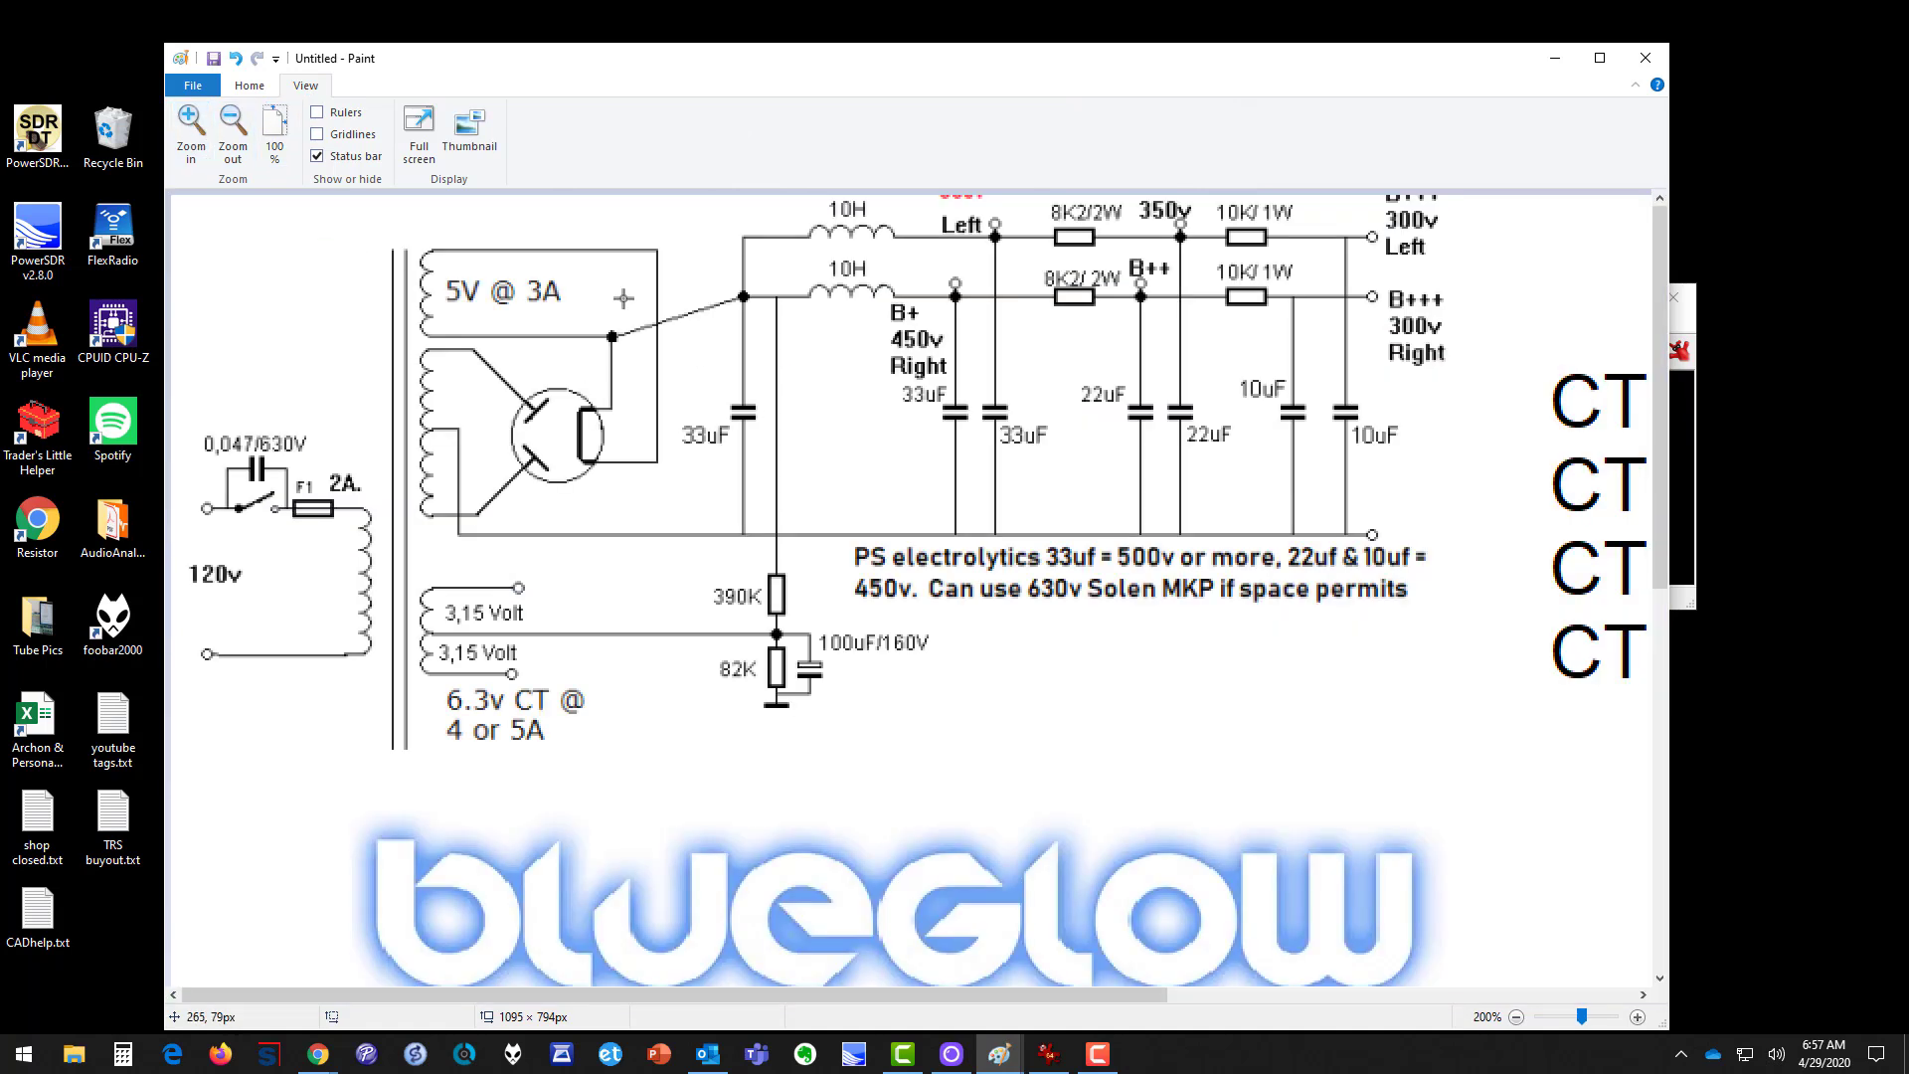
click(250, 85)
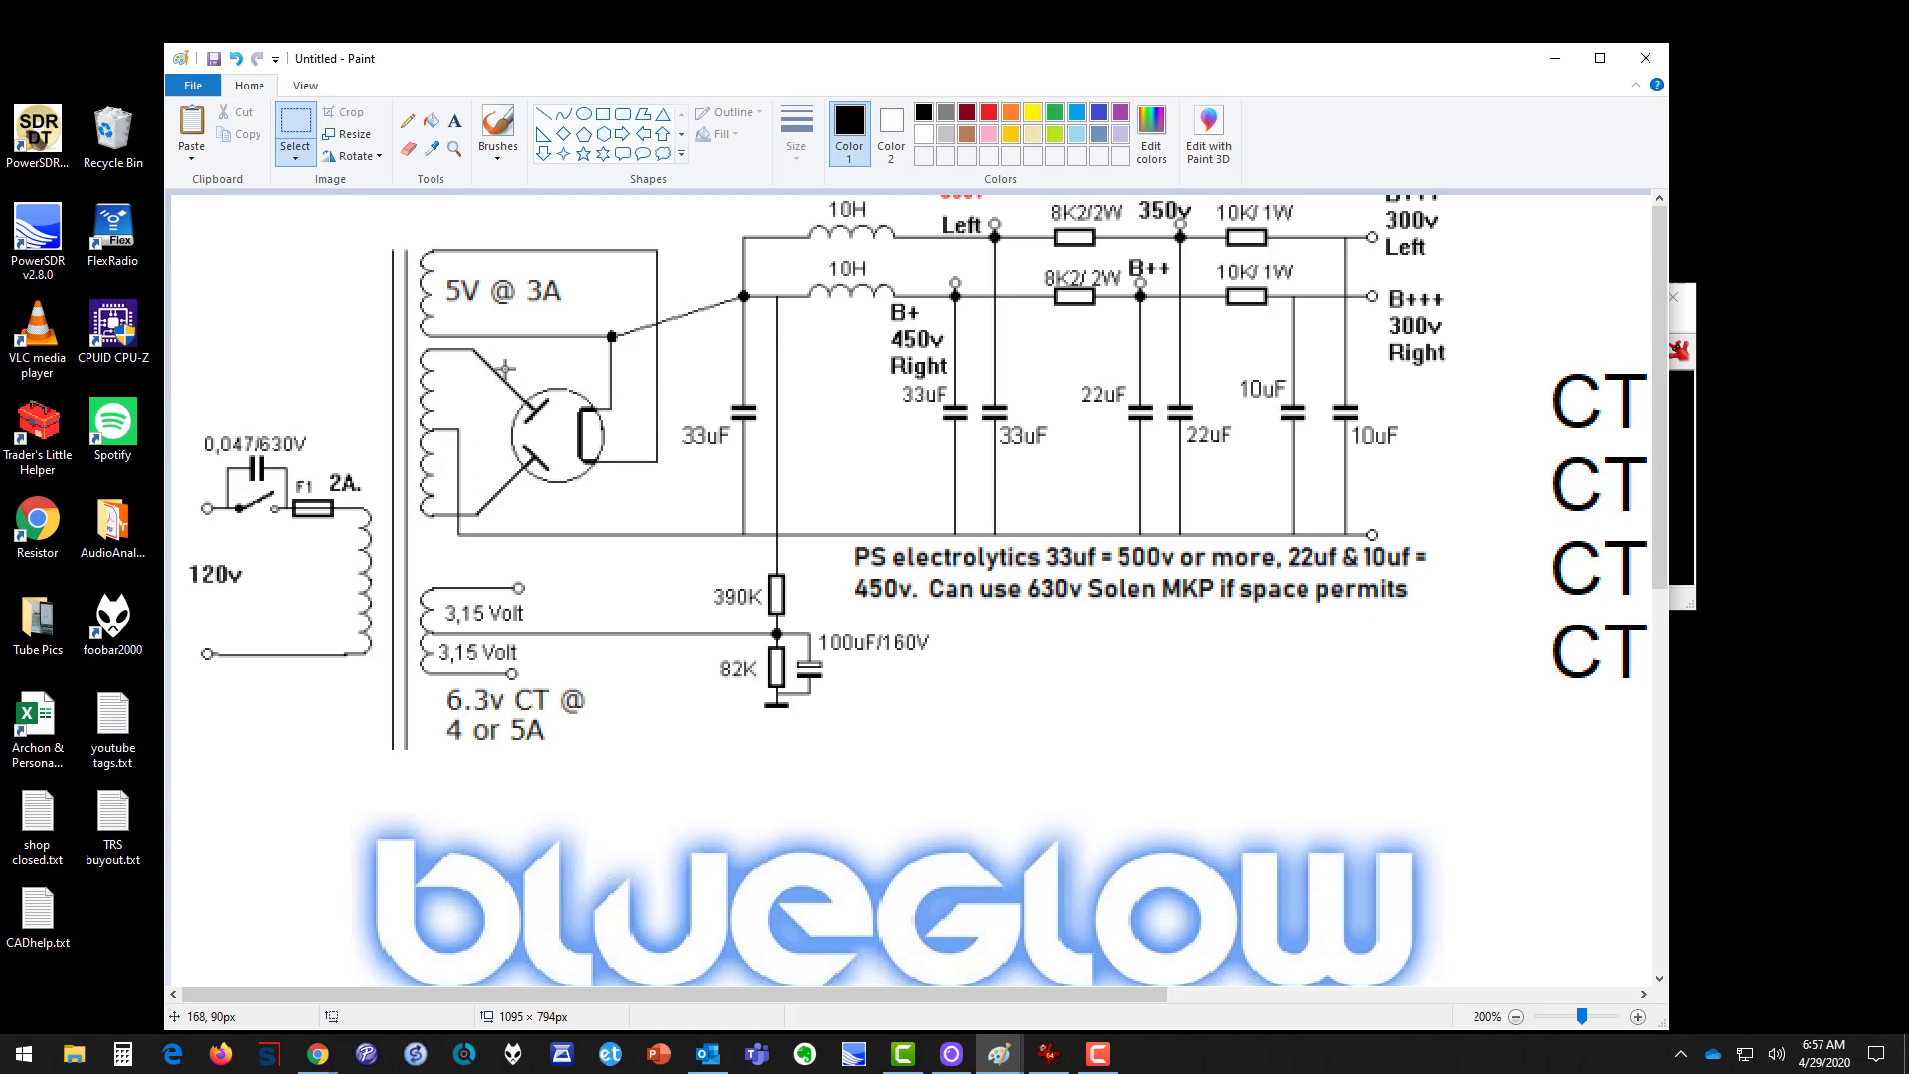
Step: Add a '5U4' text label just below the rectifier tube
click(455, 120)
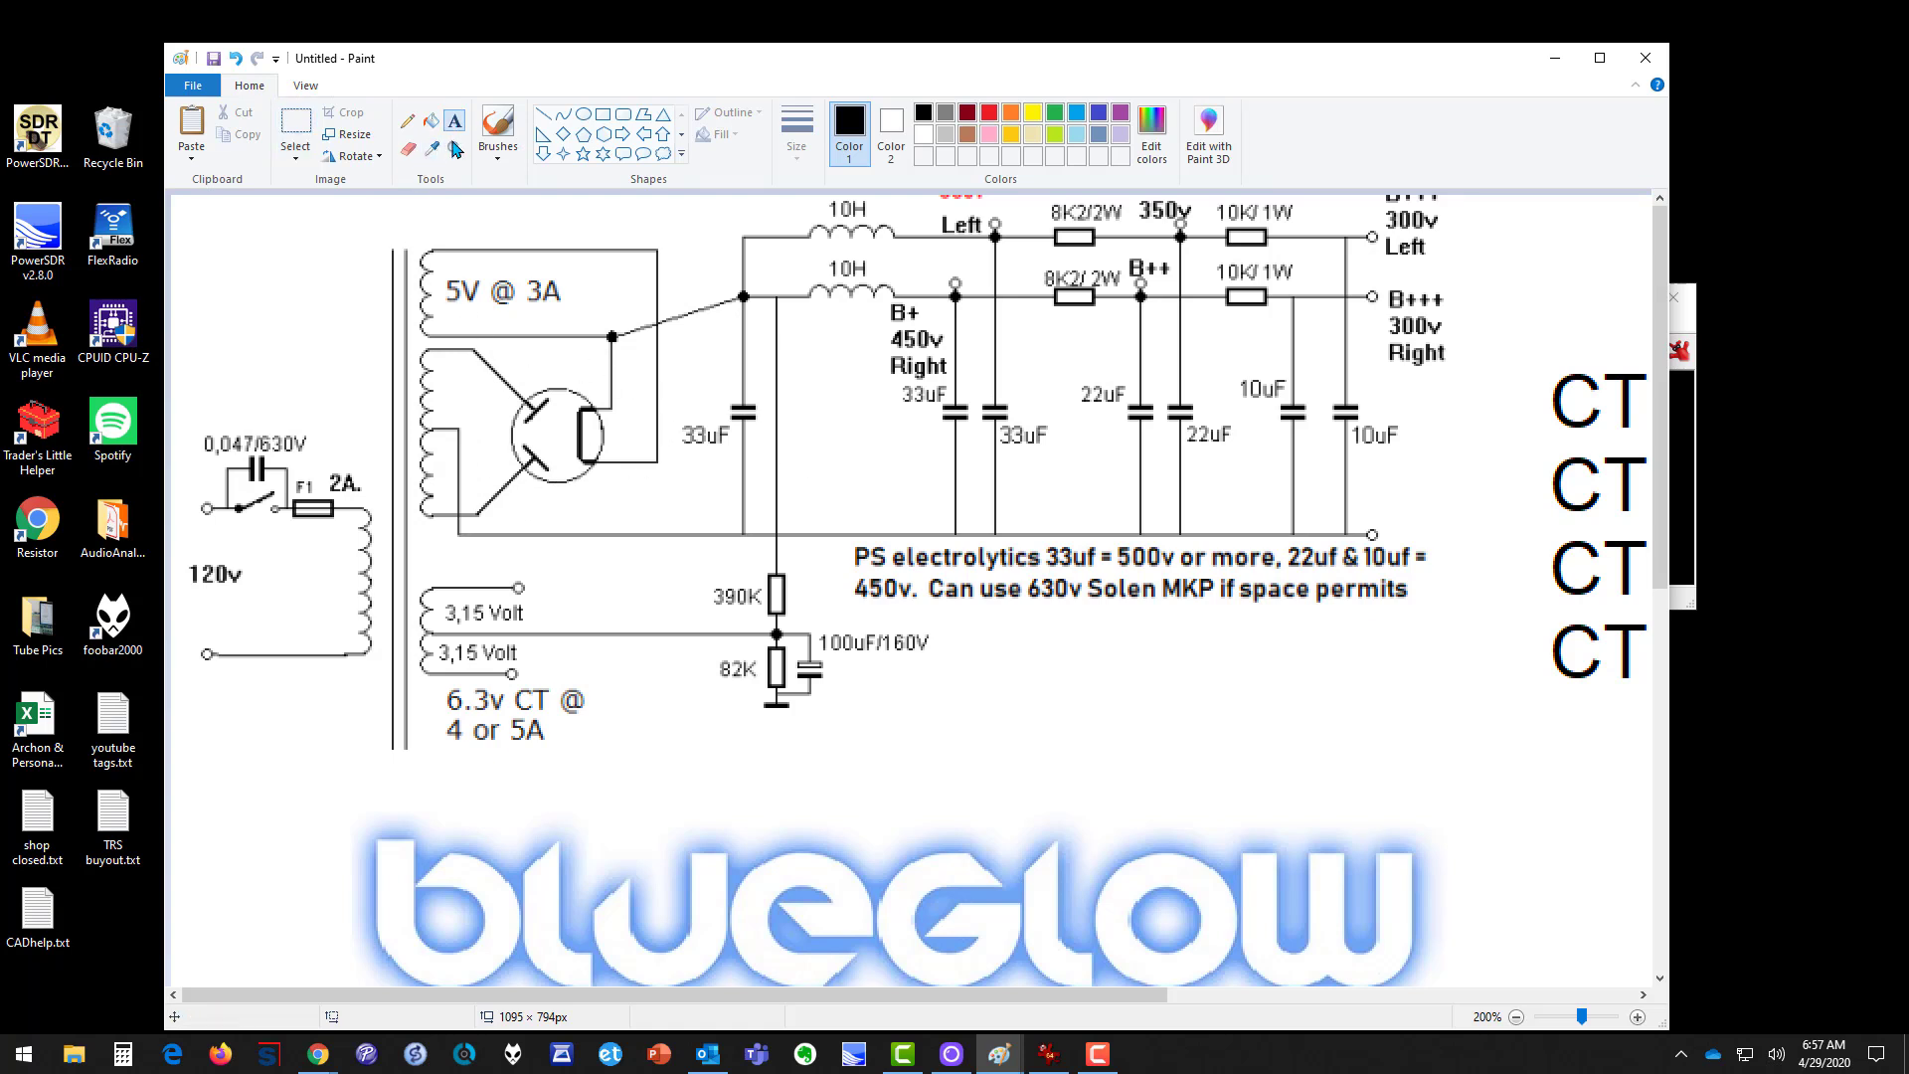
click(527, 497)
text(5U4)
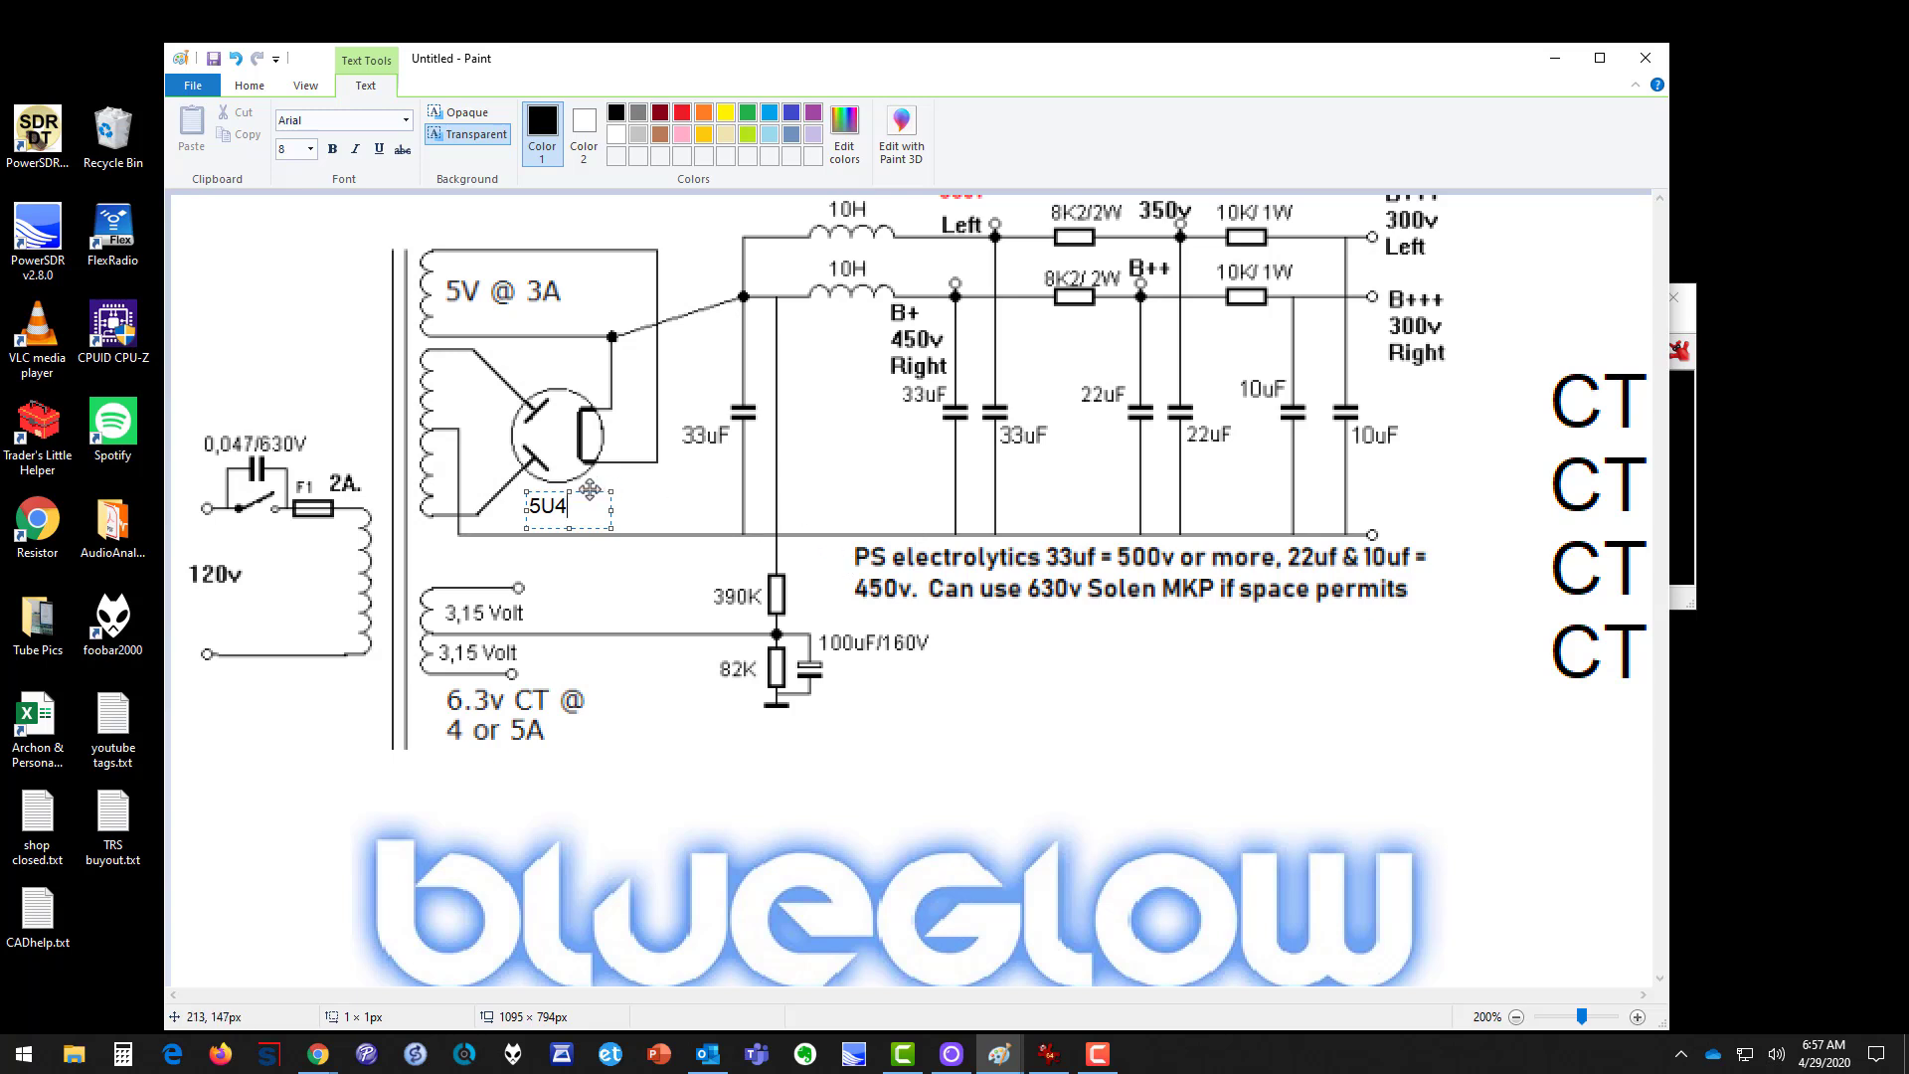
drag(590, 492, 599, 489)
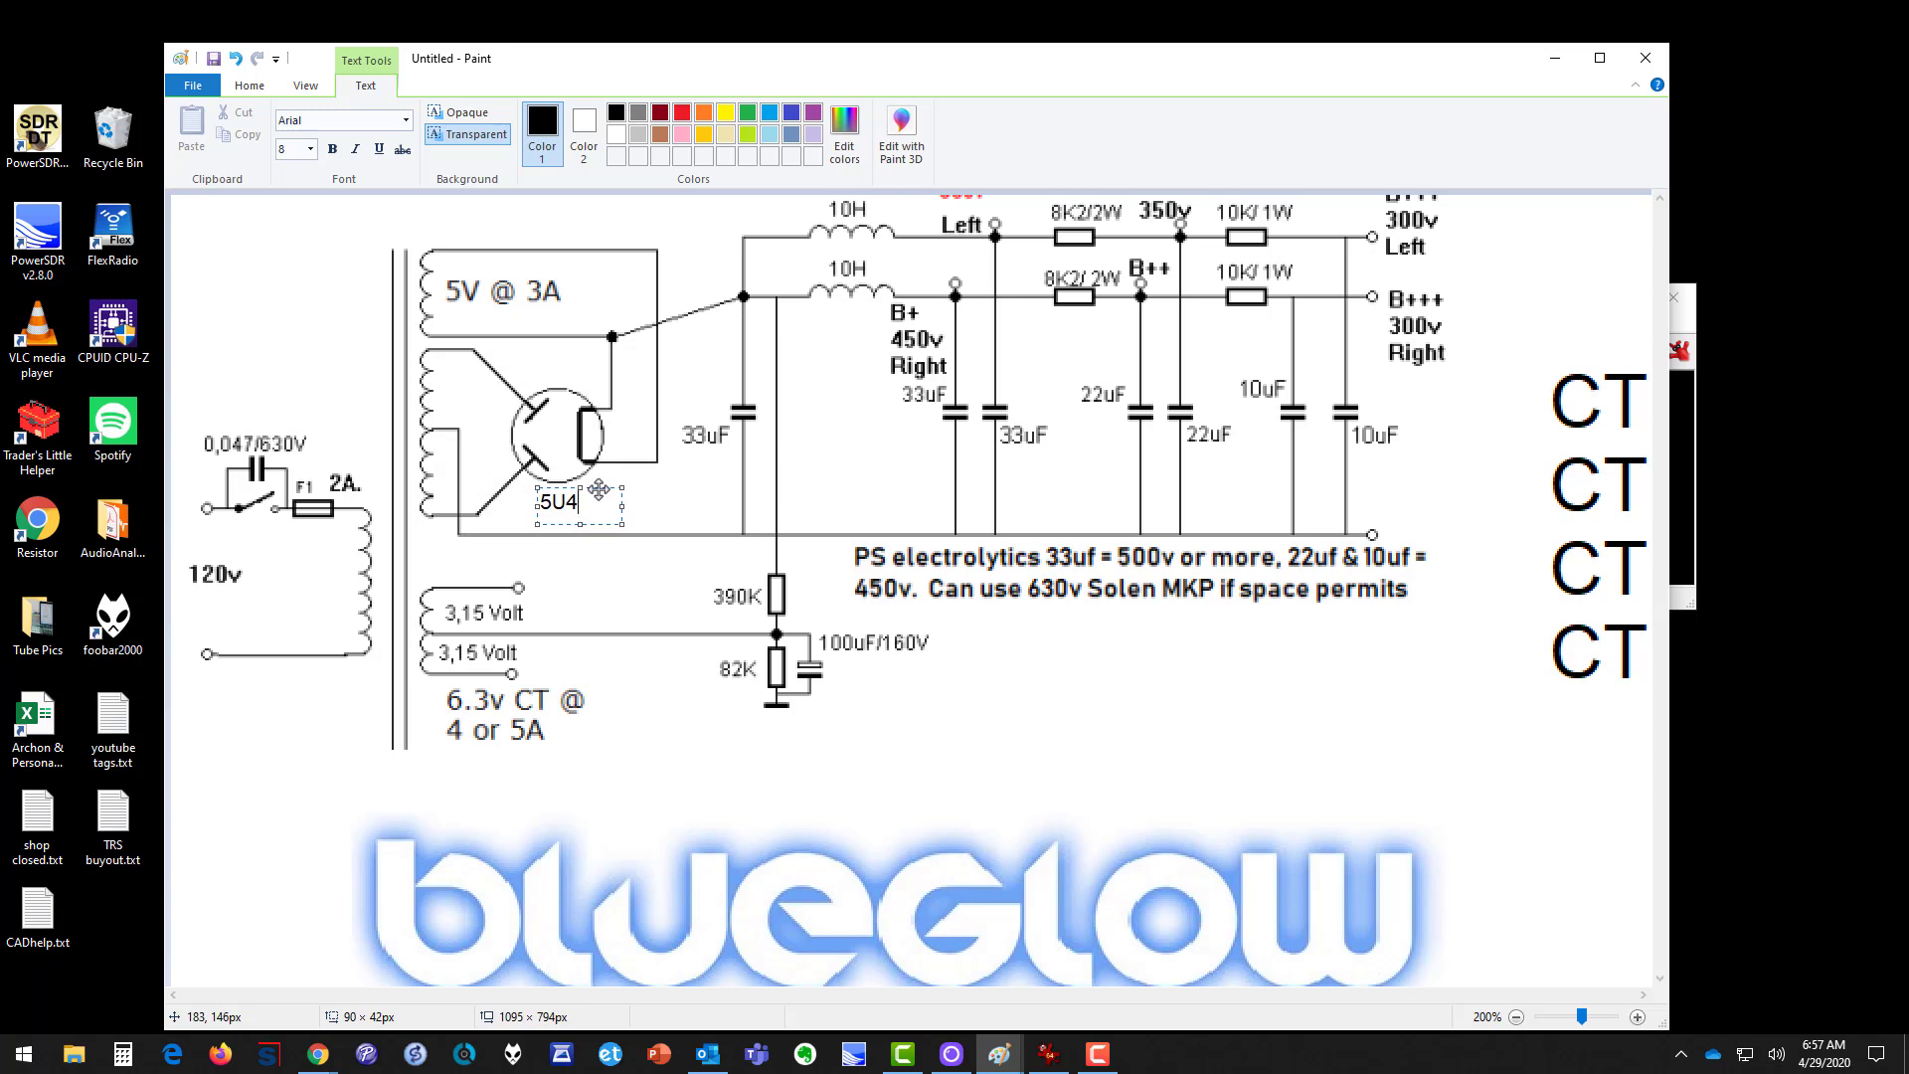
click(648, 510)
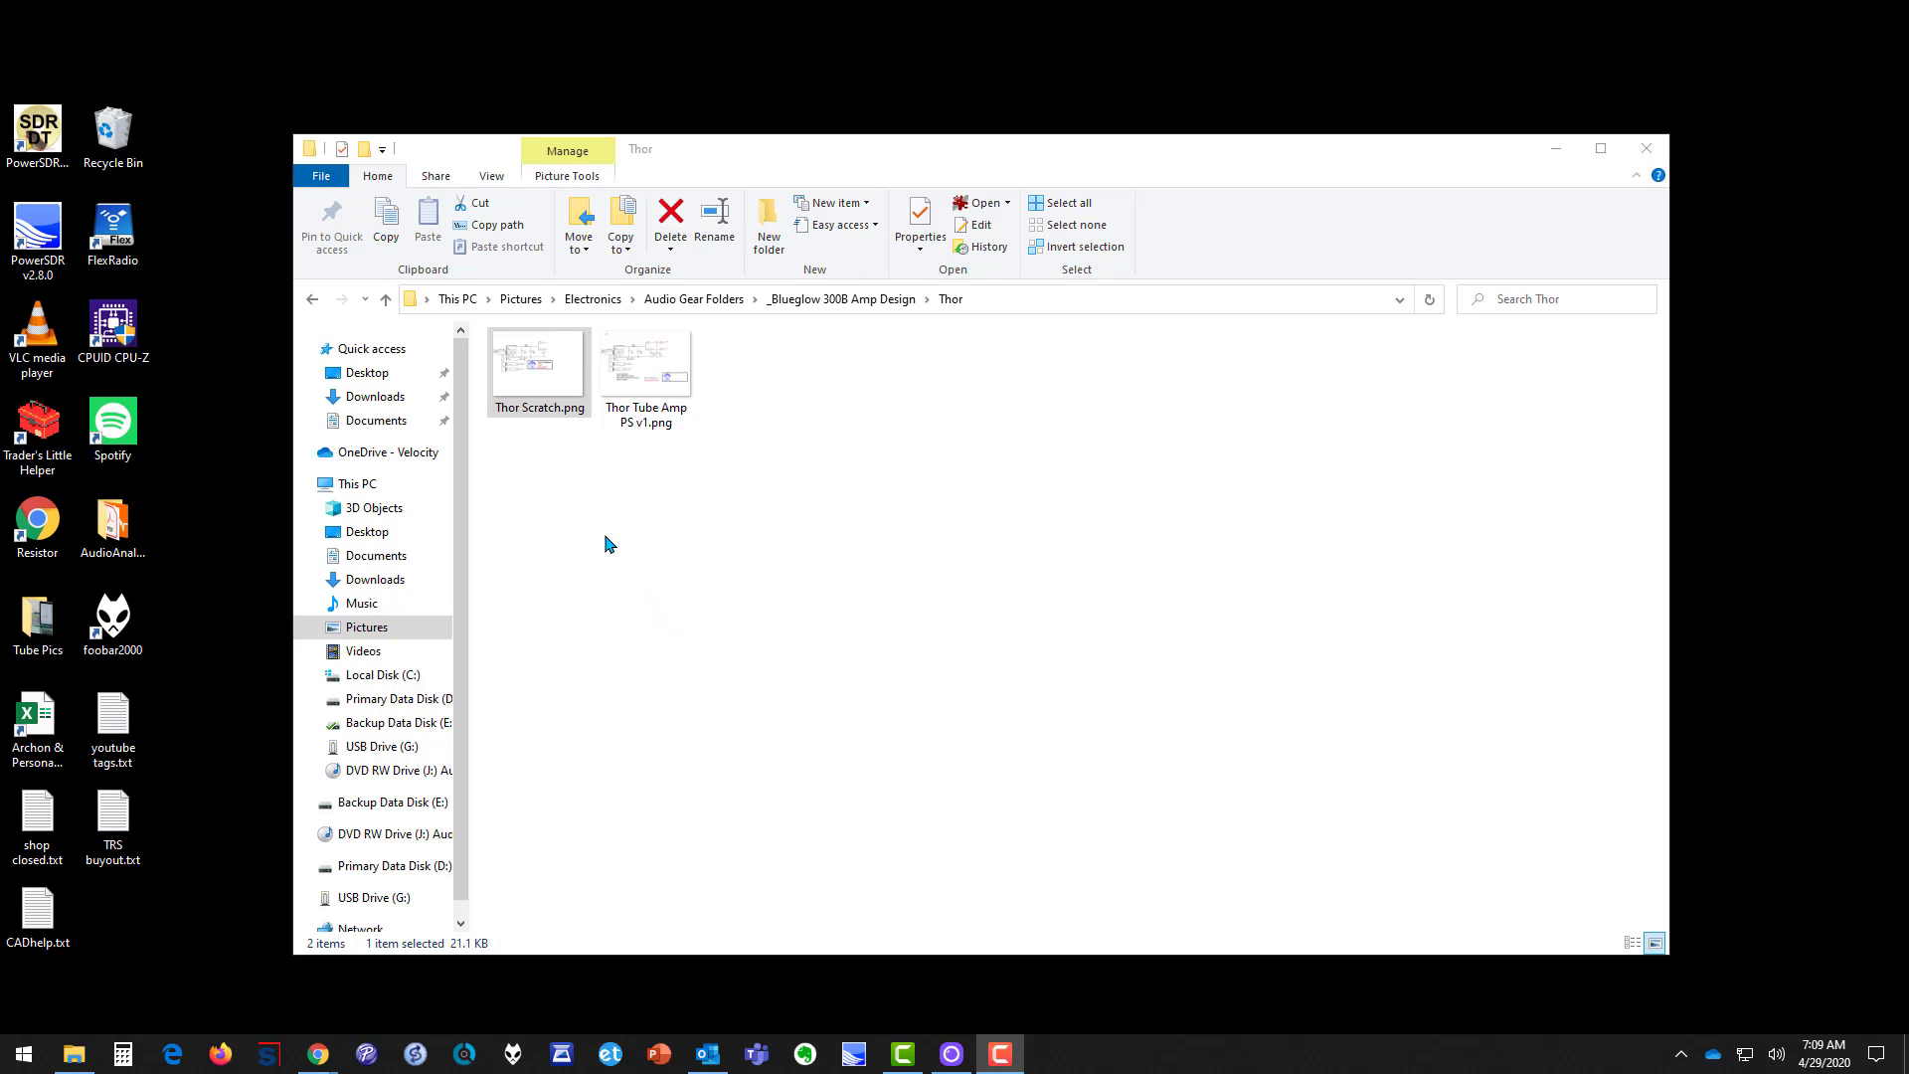
Step: Open Thor Scratch.png from the Thor folder for editing in Paint
right_click(532, 393)
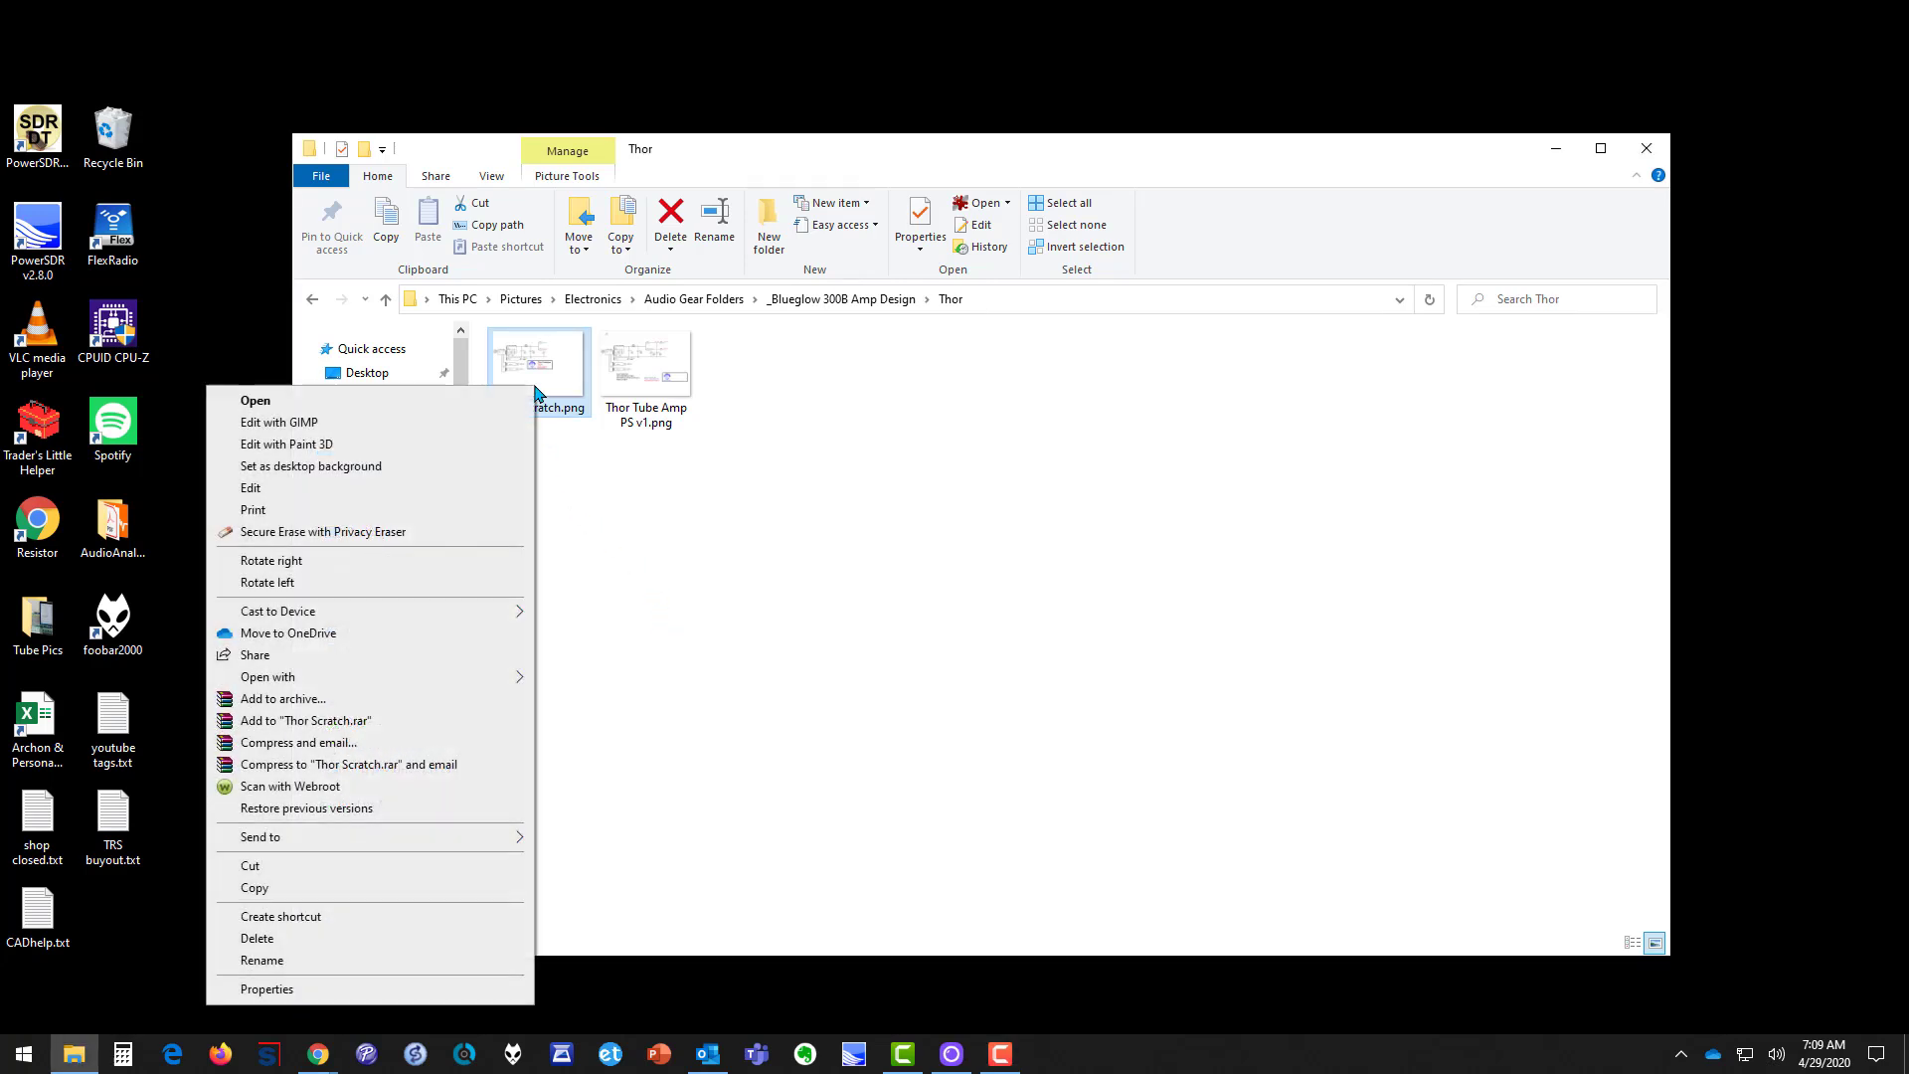
click(430, 488)
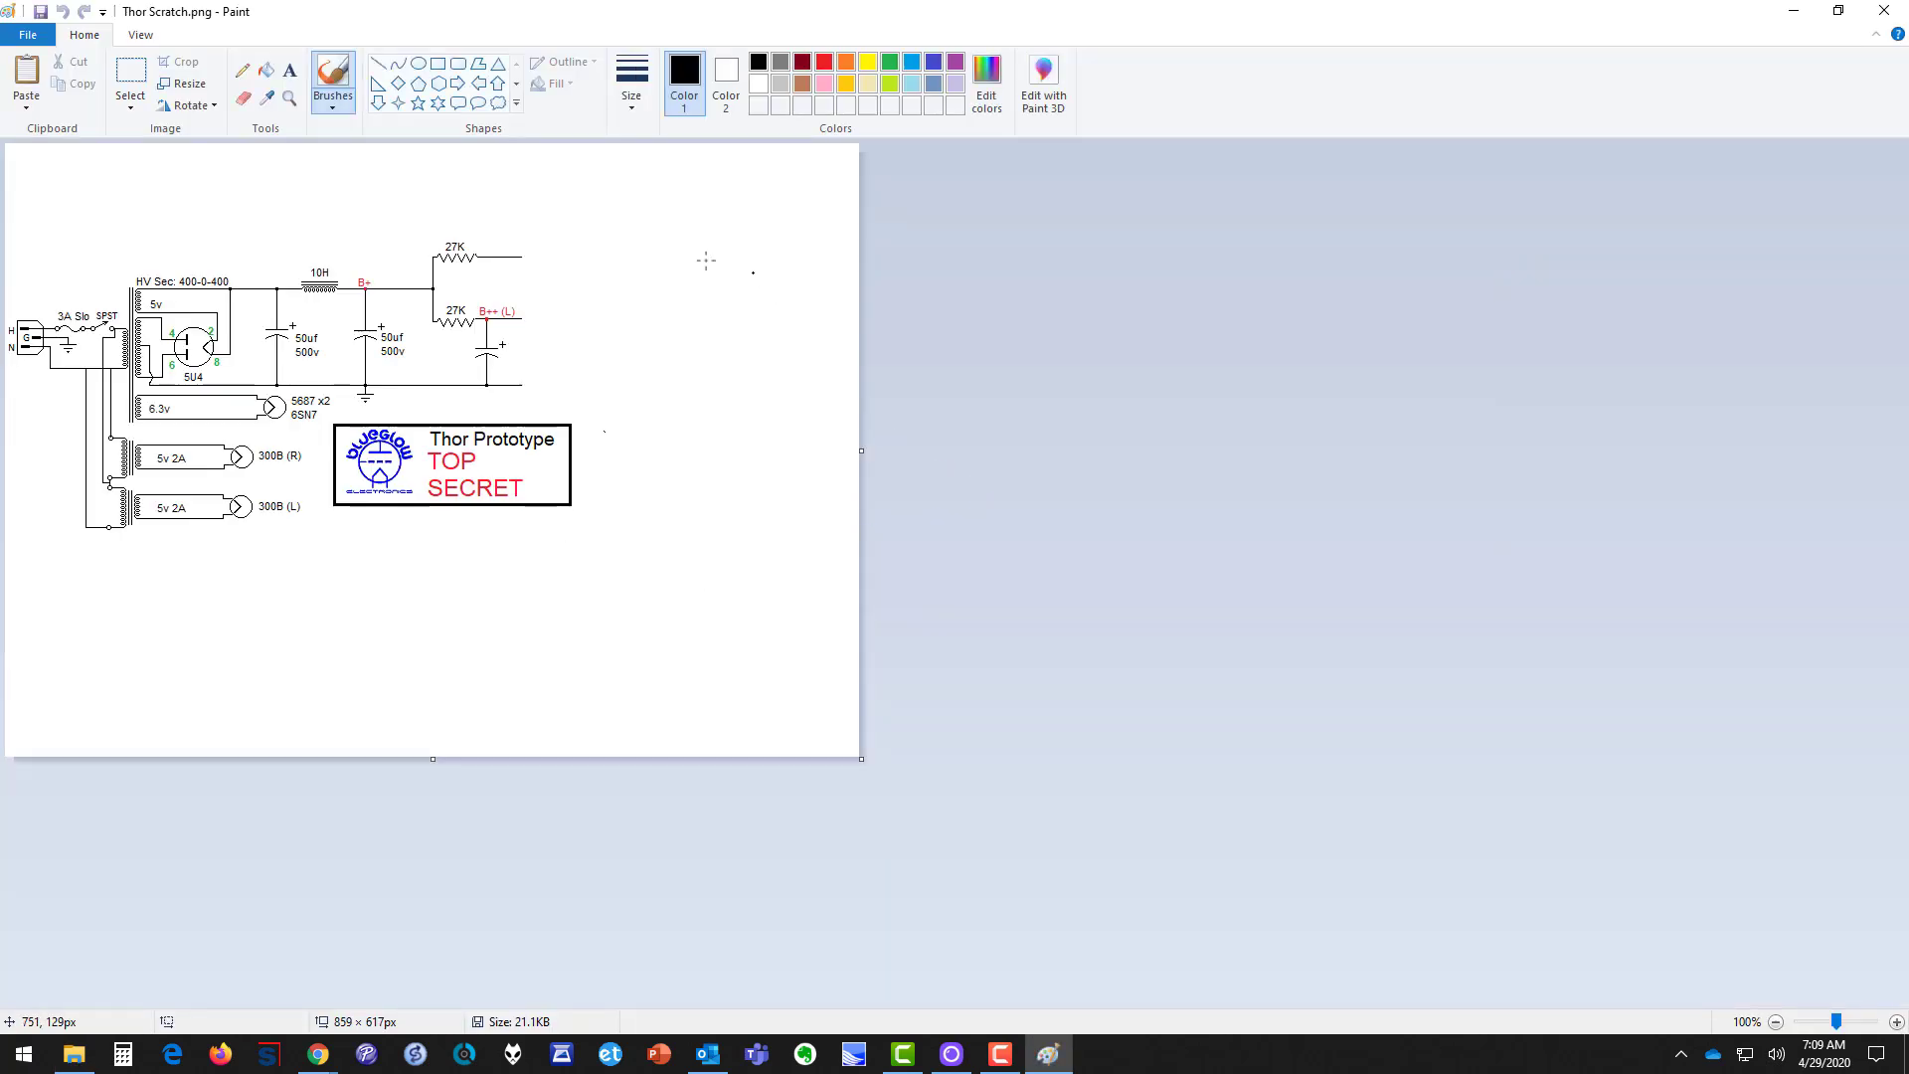
Step: Zoom the Thor Scratch drawing to 200%, then go back to the Home tools
click(142, 36)
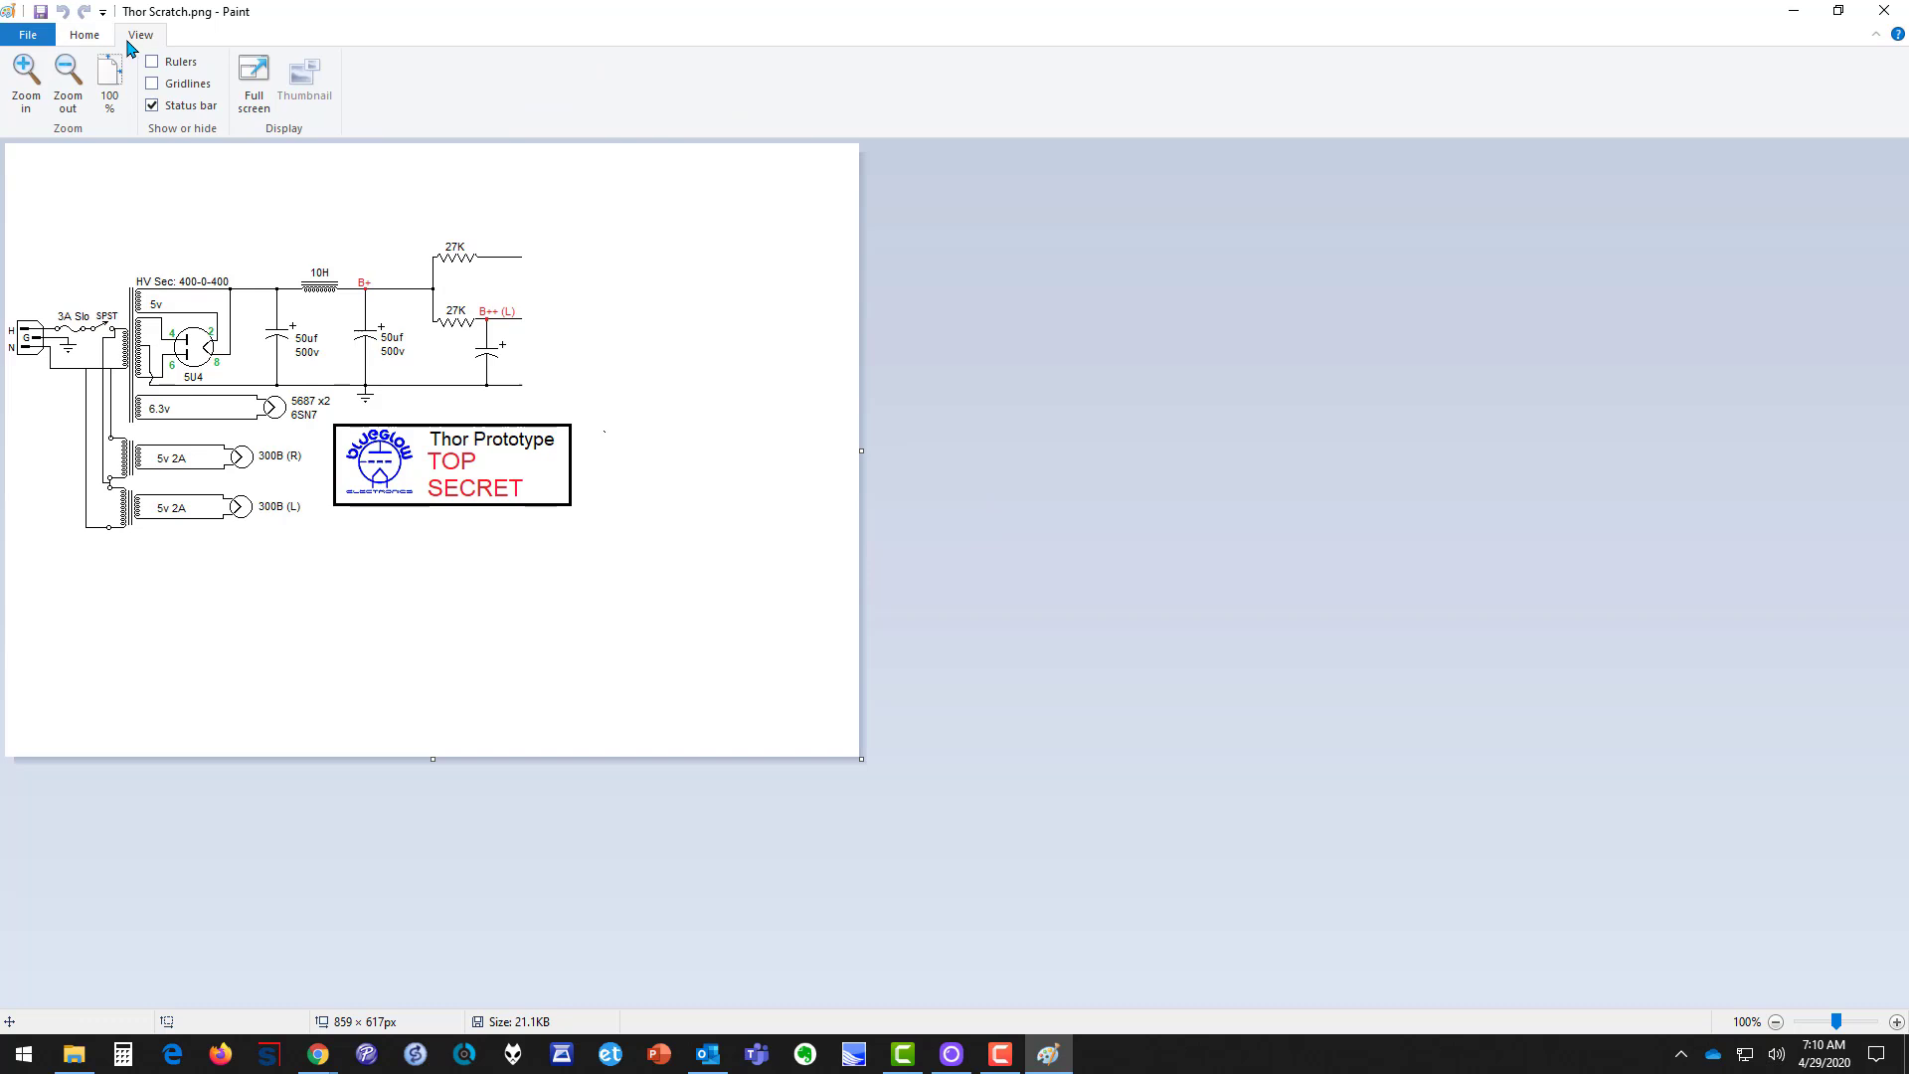
click(25, 78)
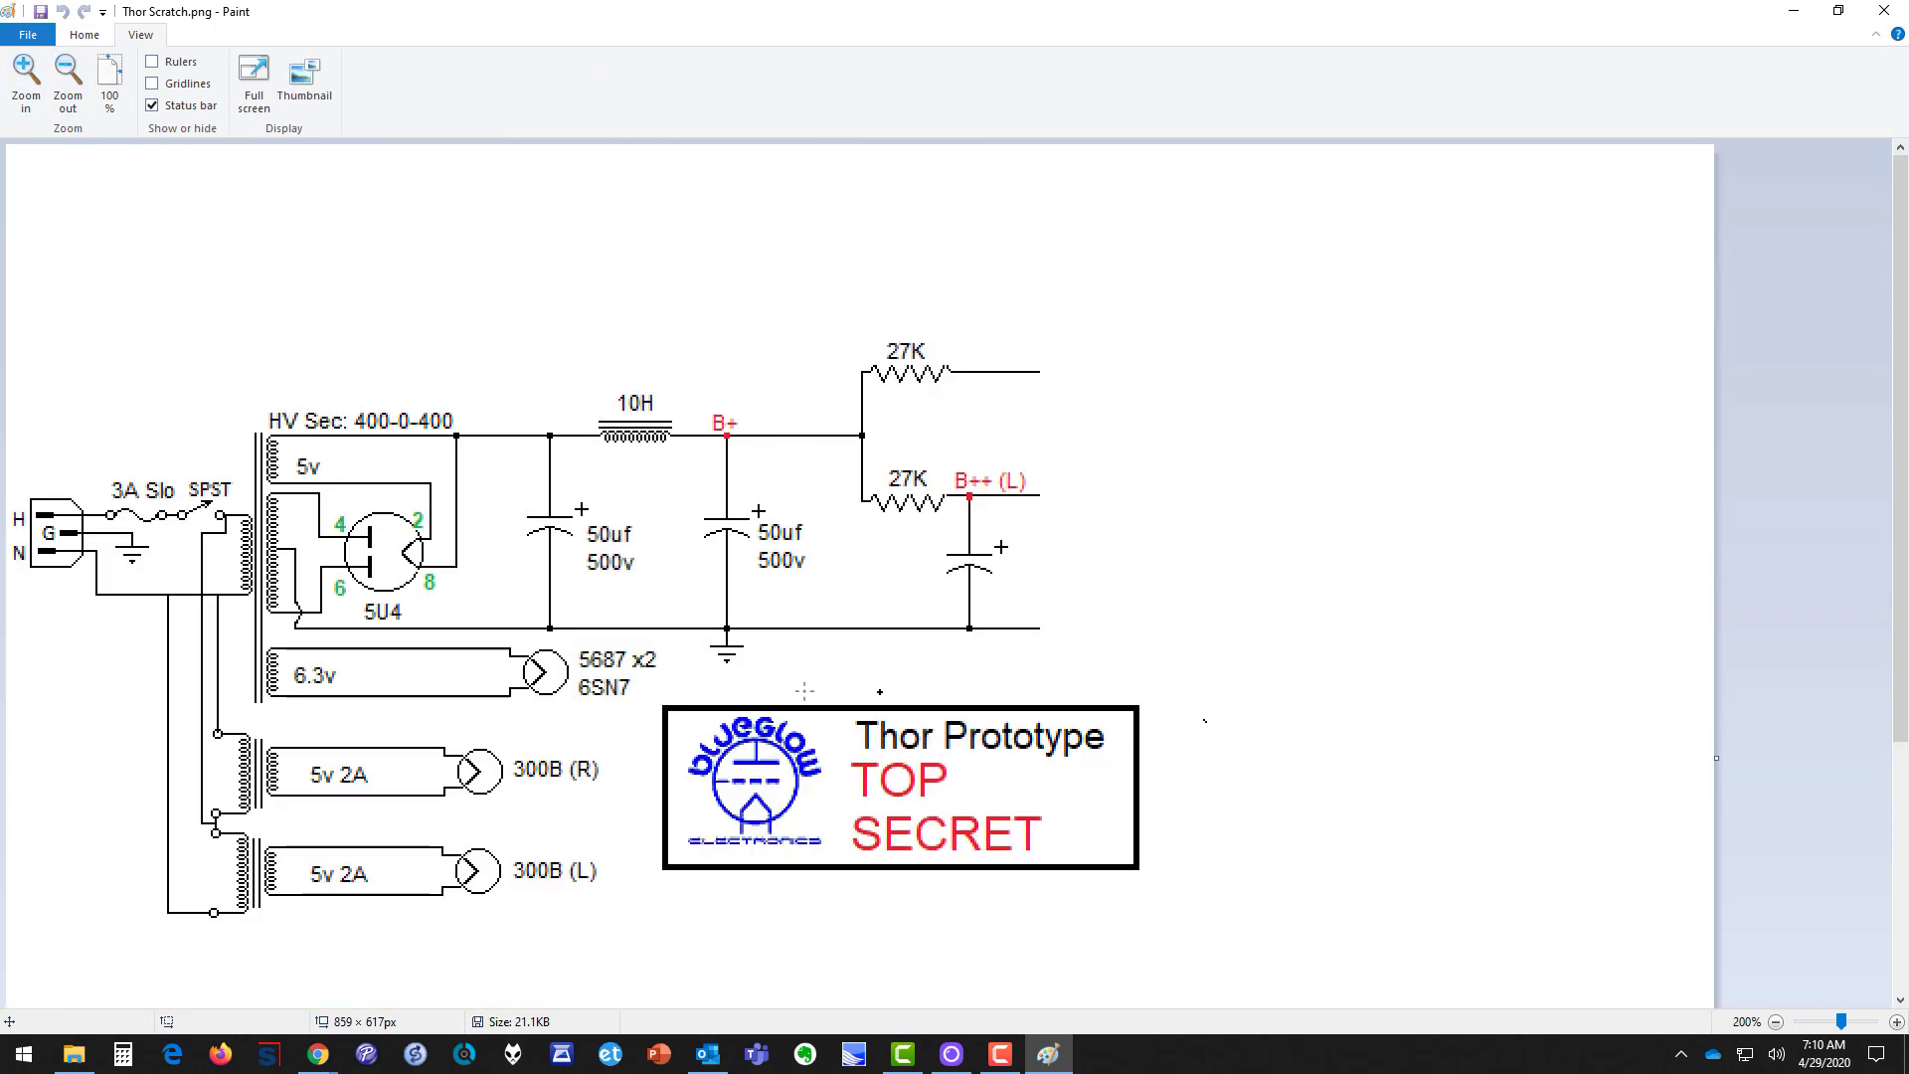
click(98, 35)
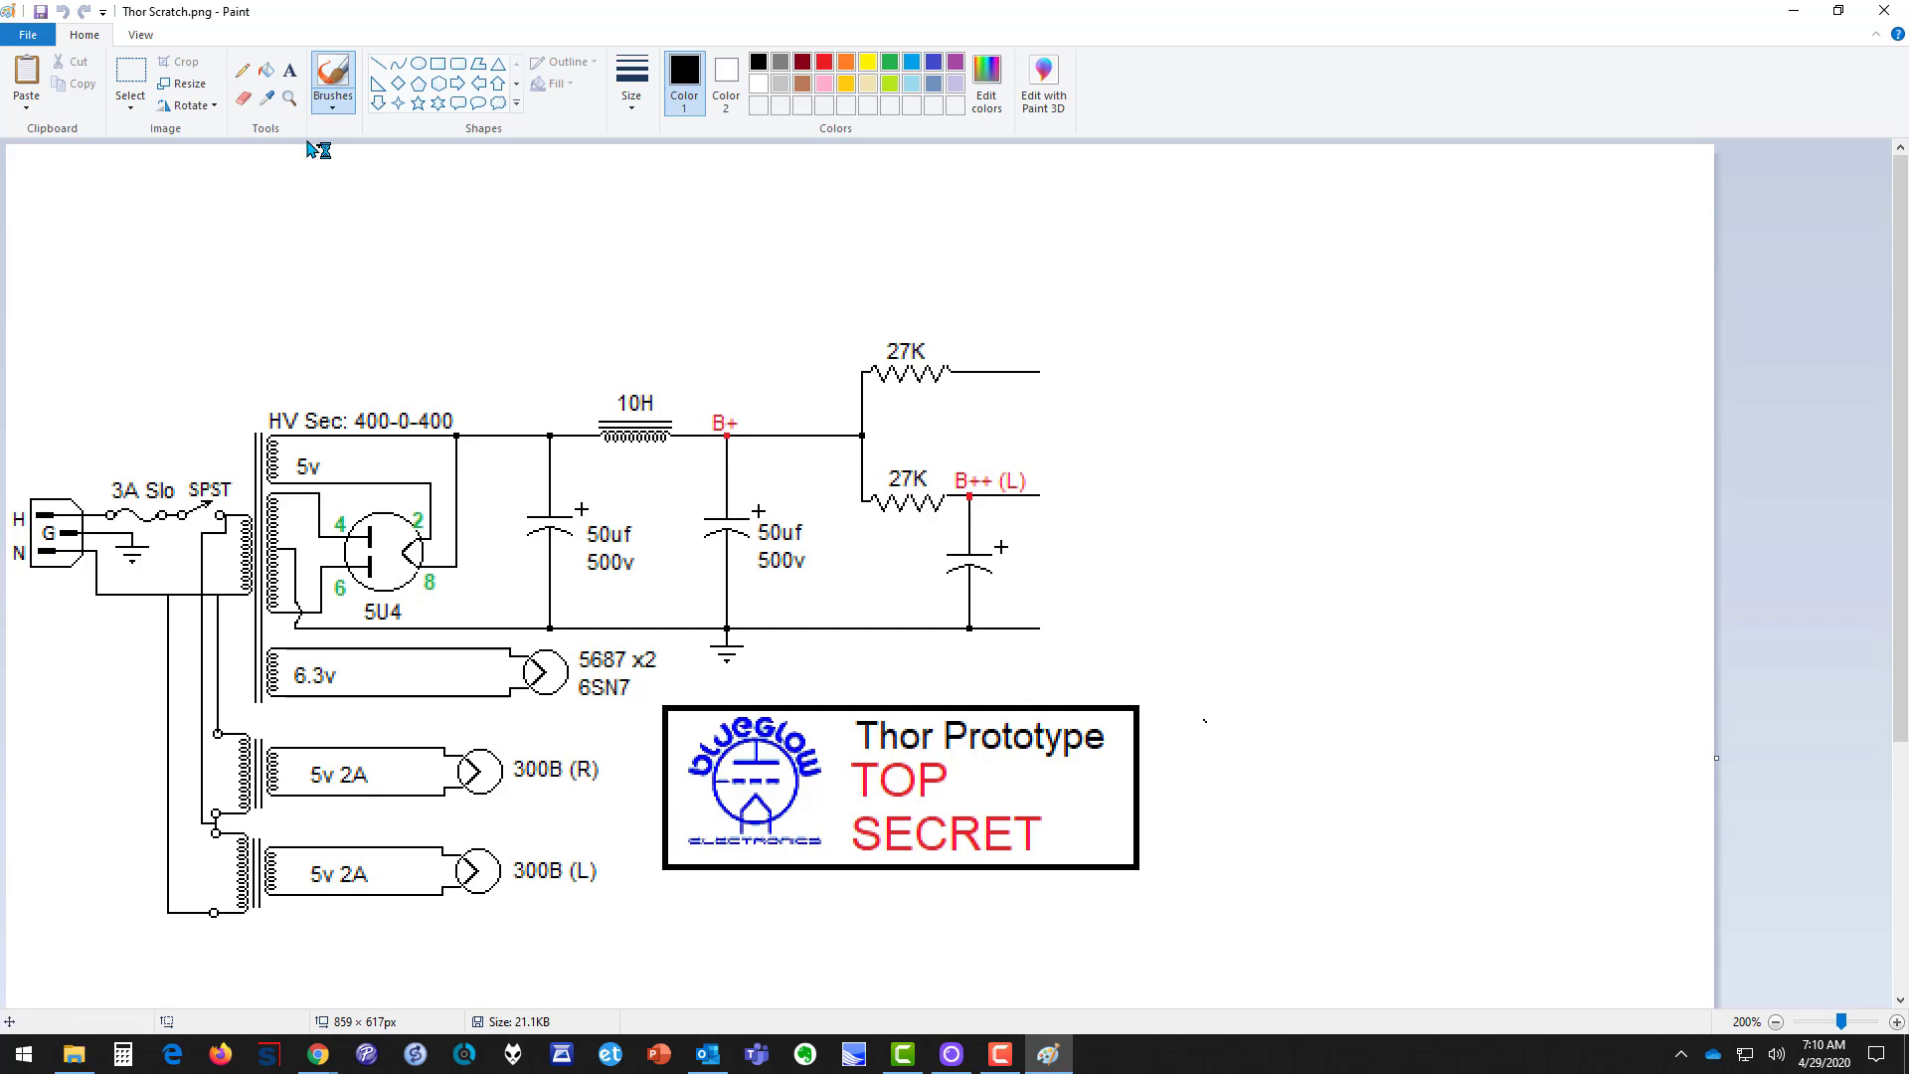
Step: Move the Thor Prototype TOP SECRET logo box much further down the canvas
click(130, 72)
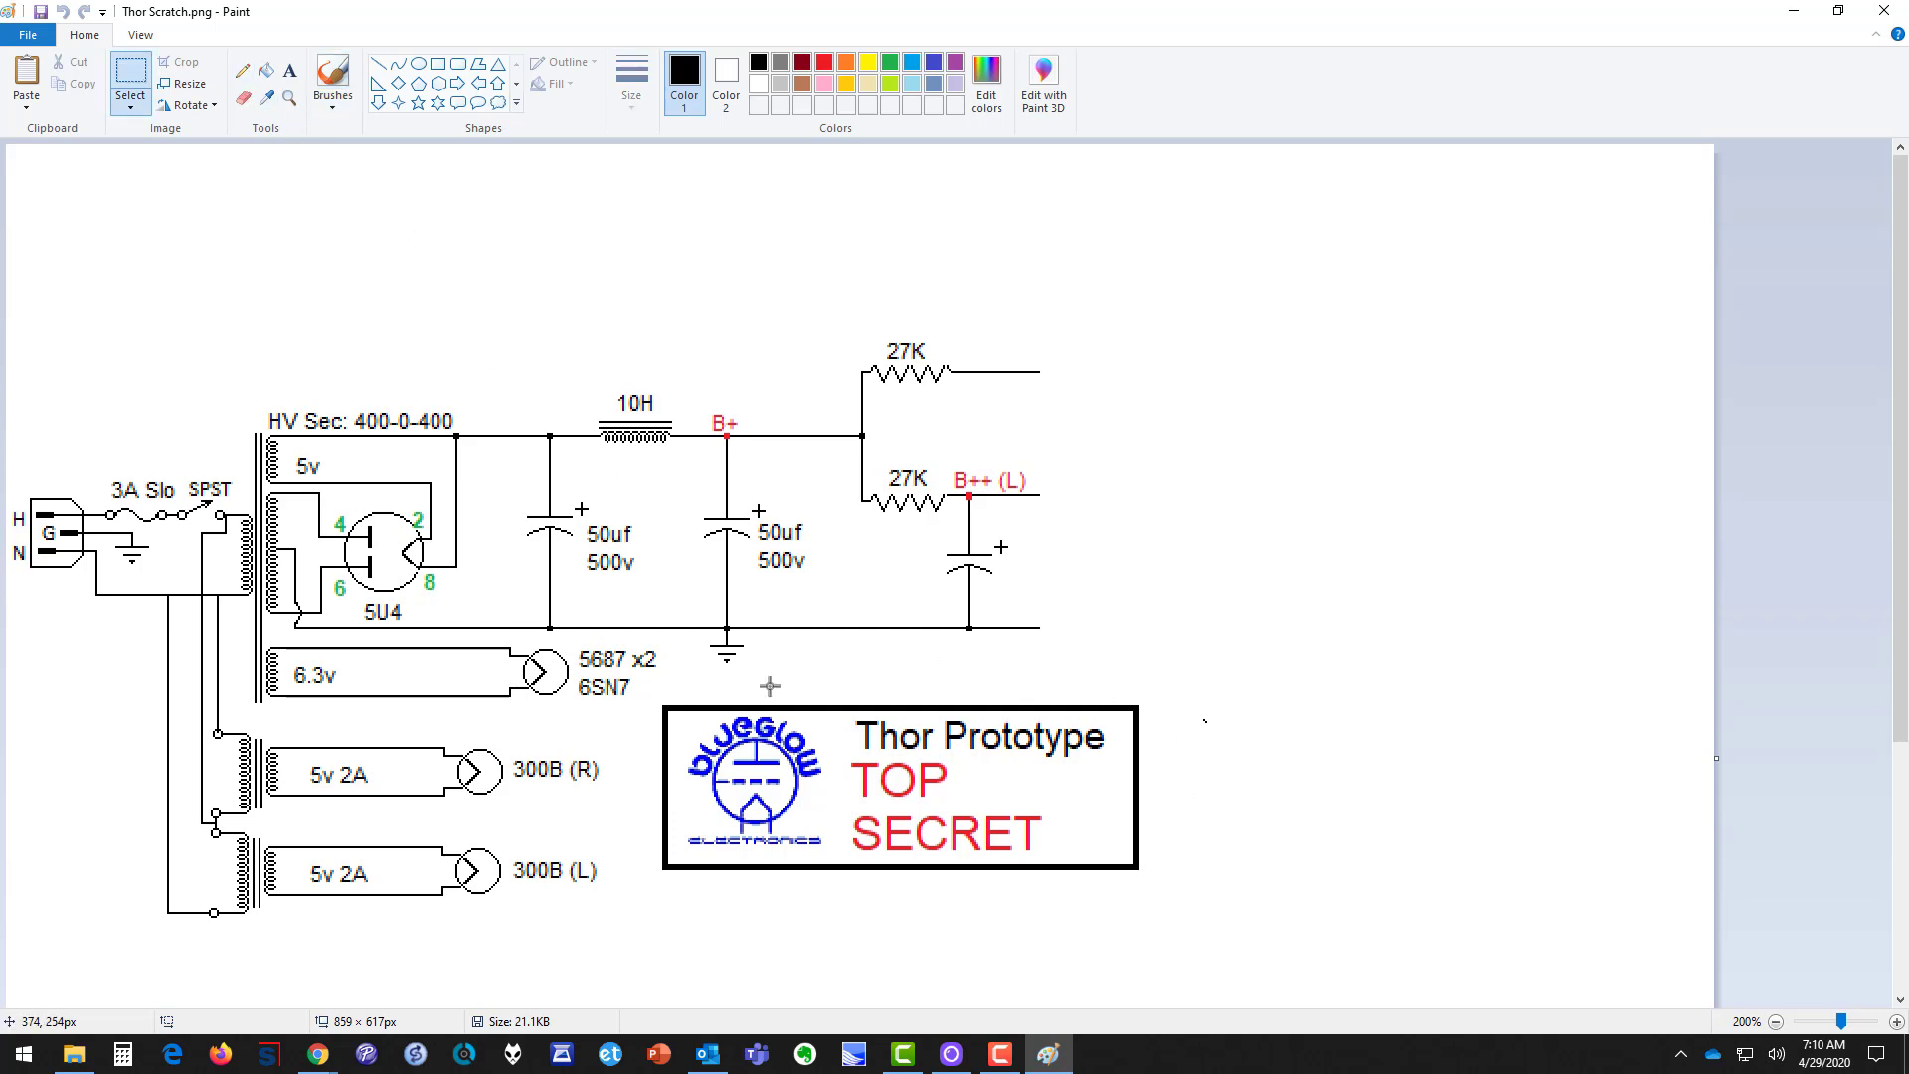
drag(652, 695, 1150, 882)
key(Delete)
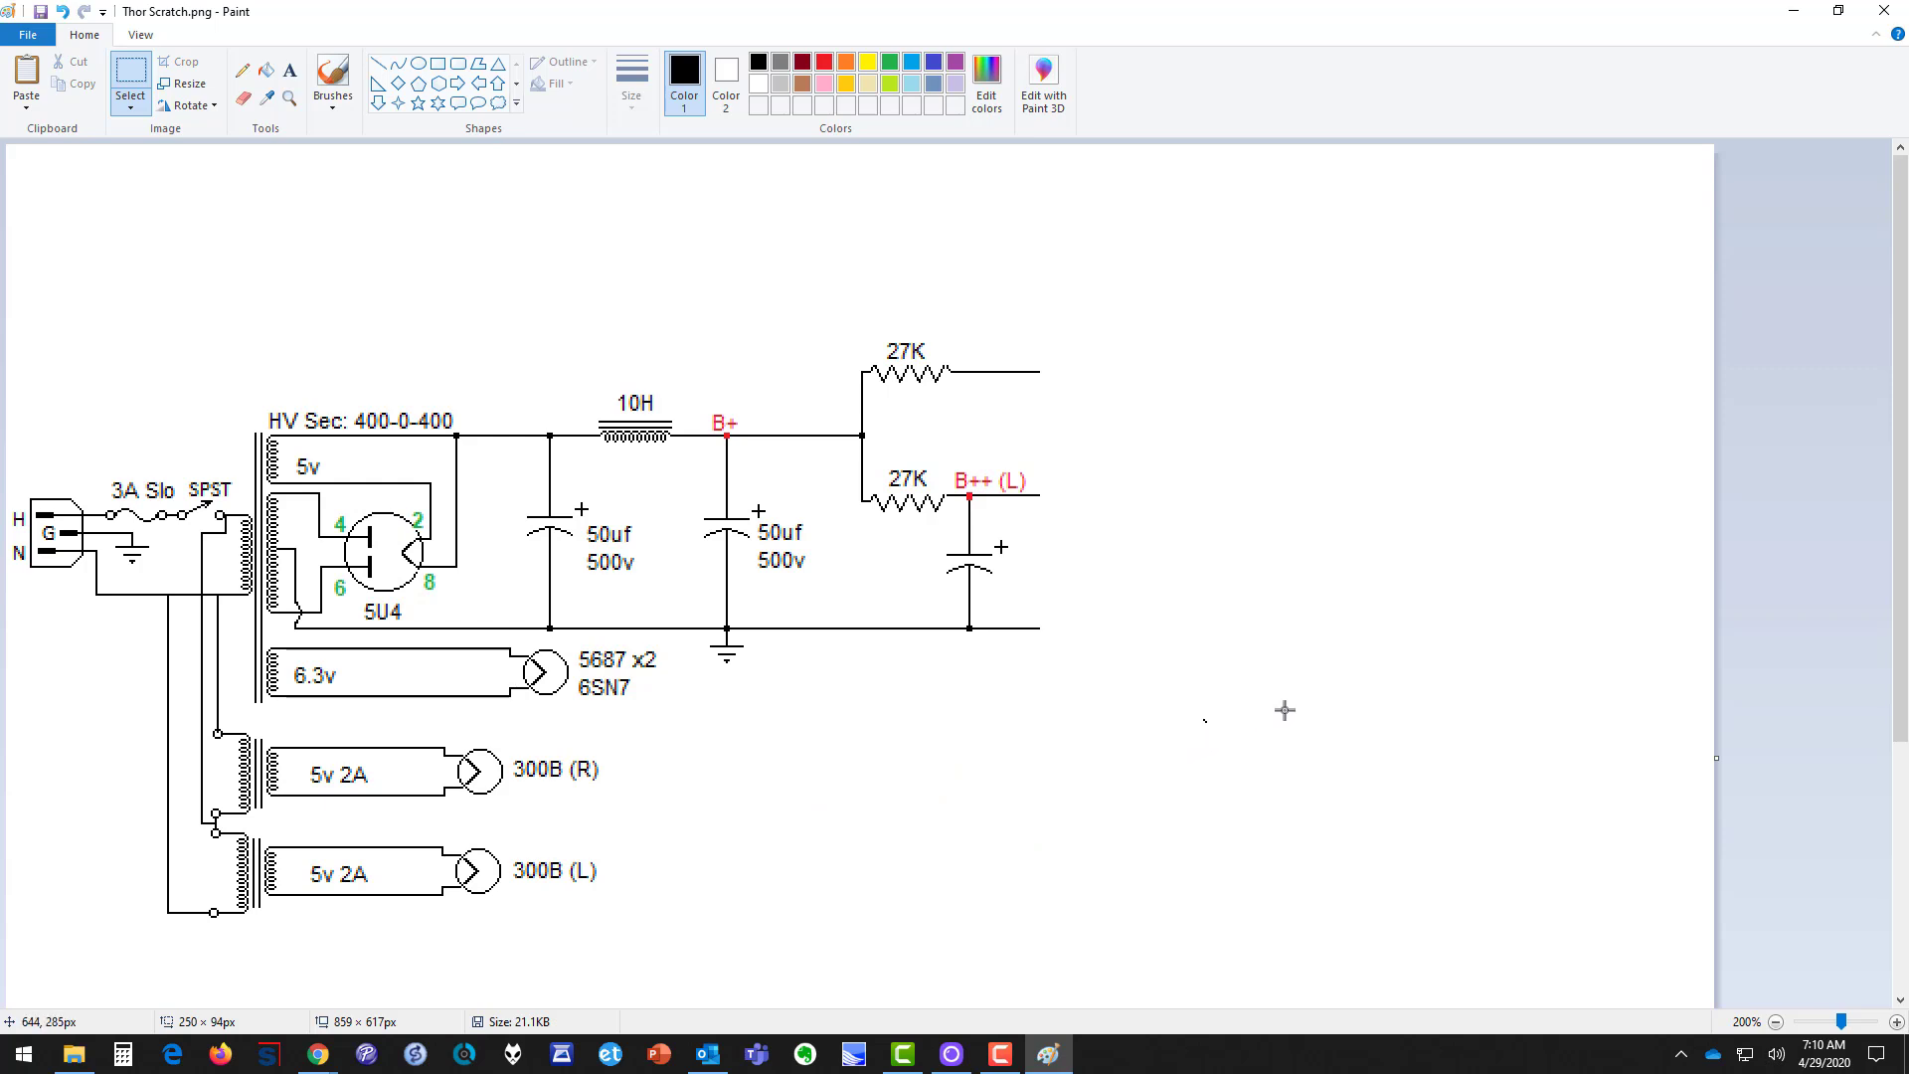
key(ctrl+z)
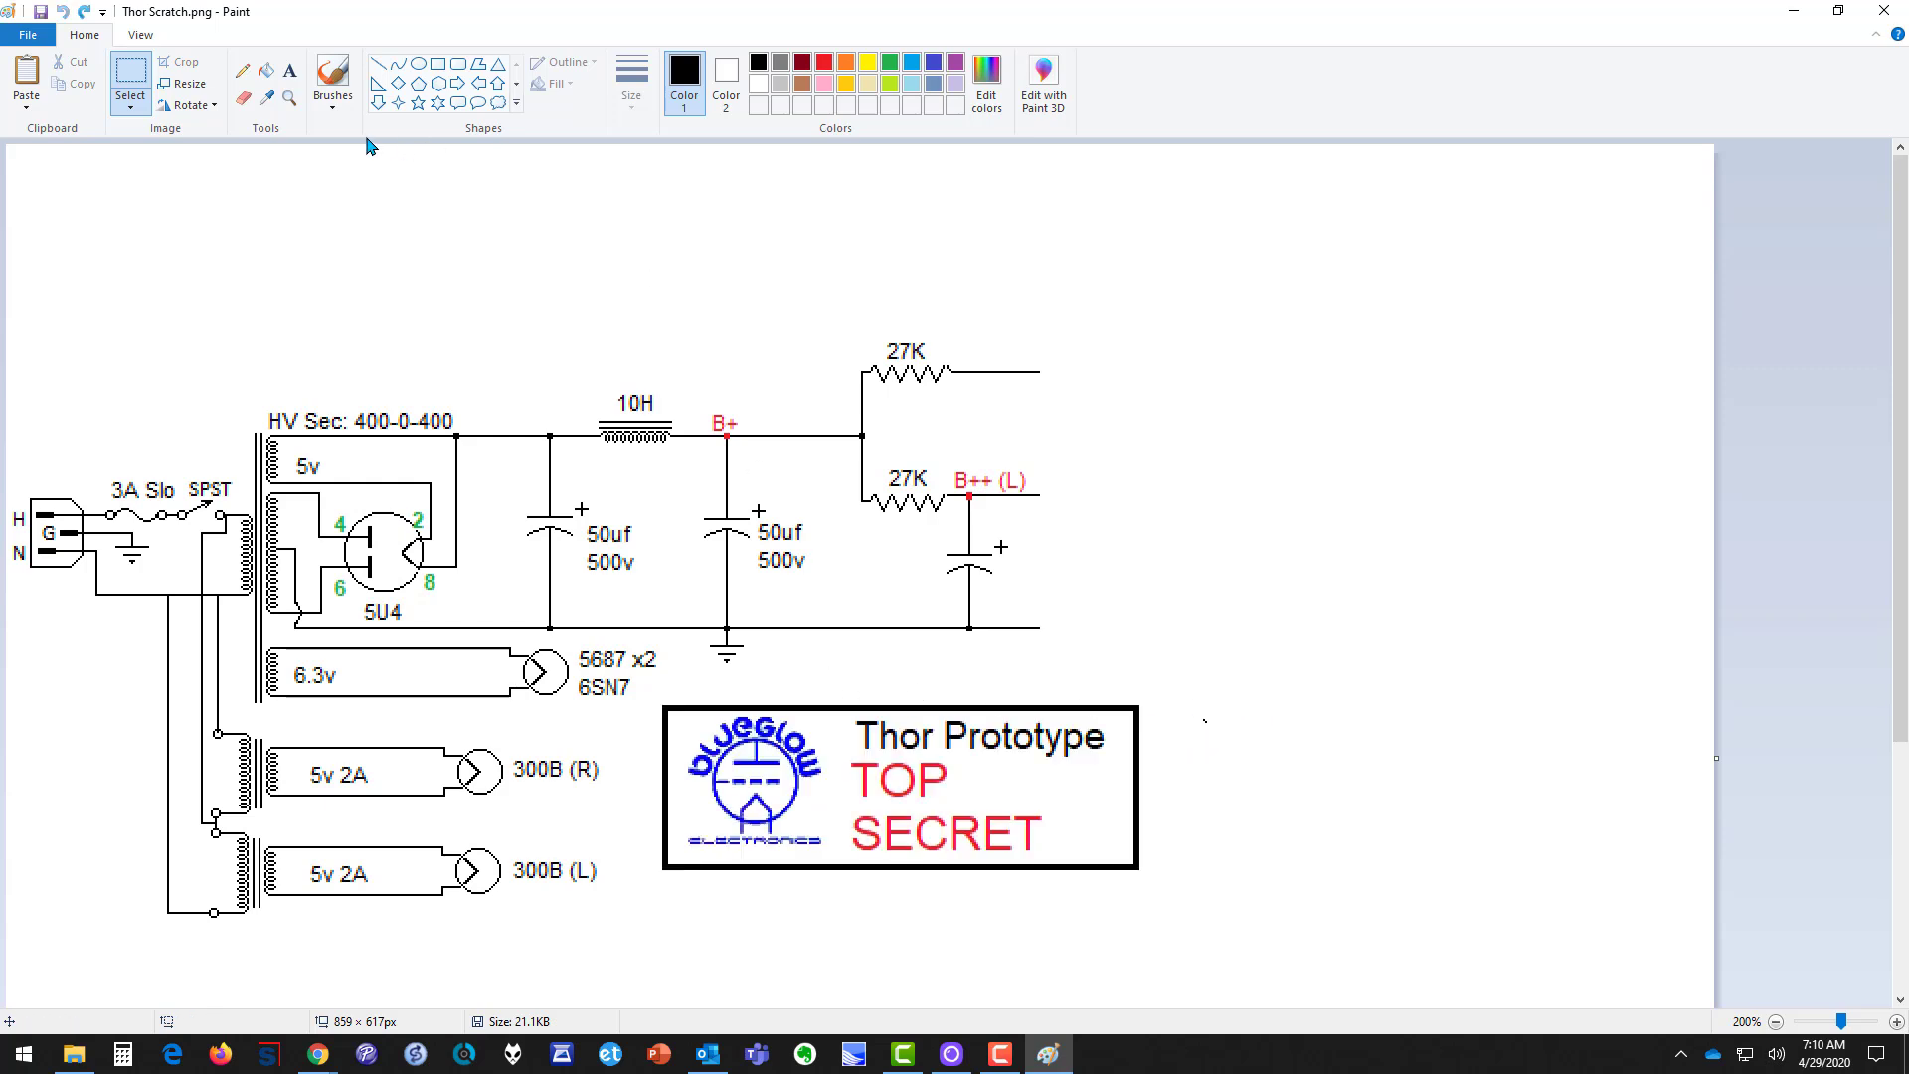
mouse_move(651, 694)
mouse_down()
mouse_move(681, 803)
mouse_move(1044, 923)
mouse_move(1154, 883)
mouse_up()
scroll(1238, 813, down, 4)
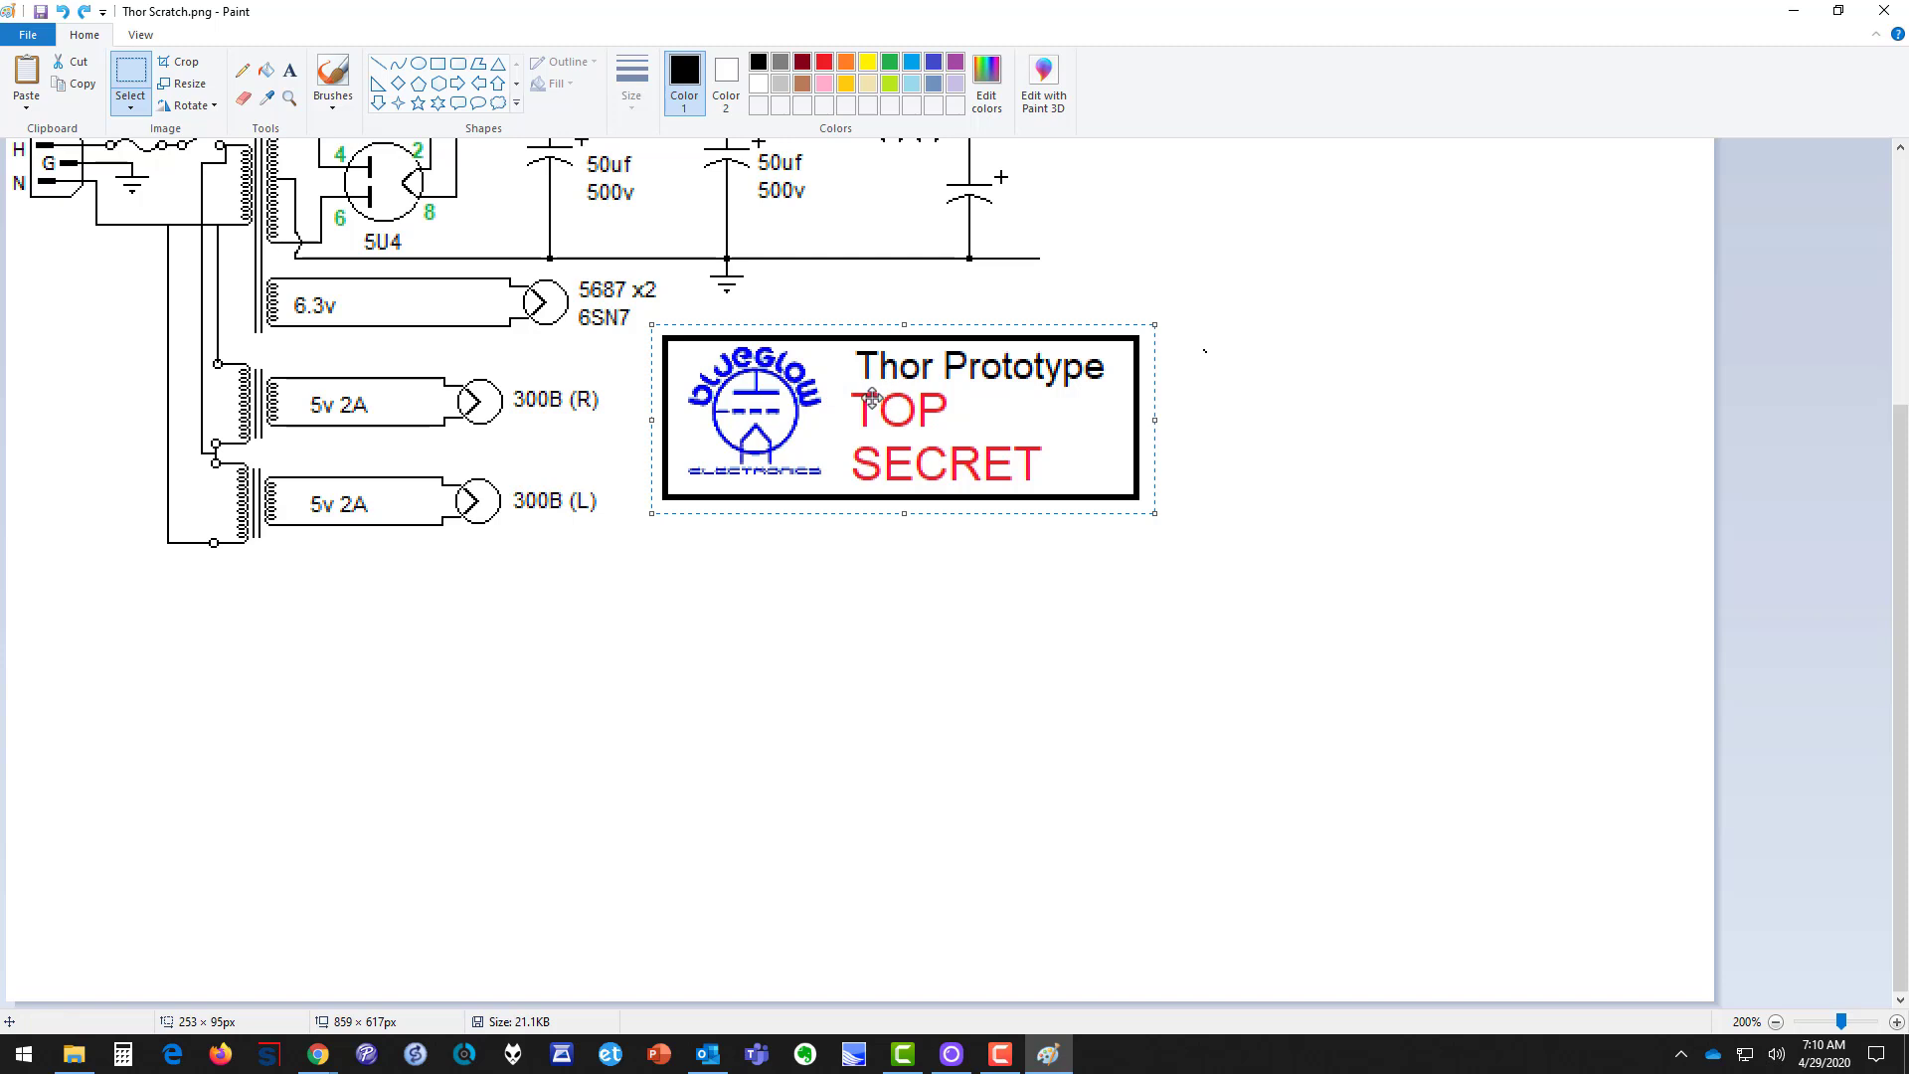
drag(872, 398, 843, 839)
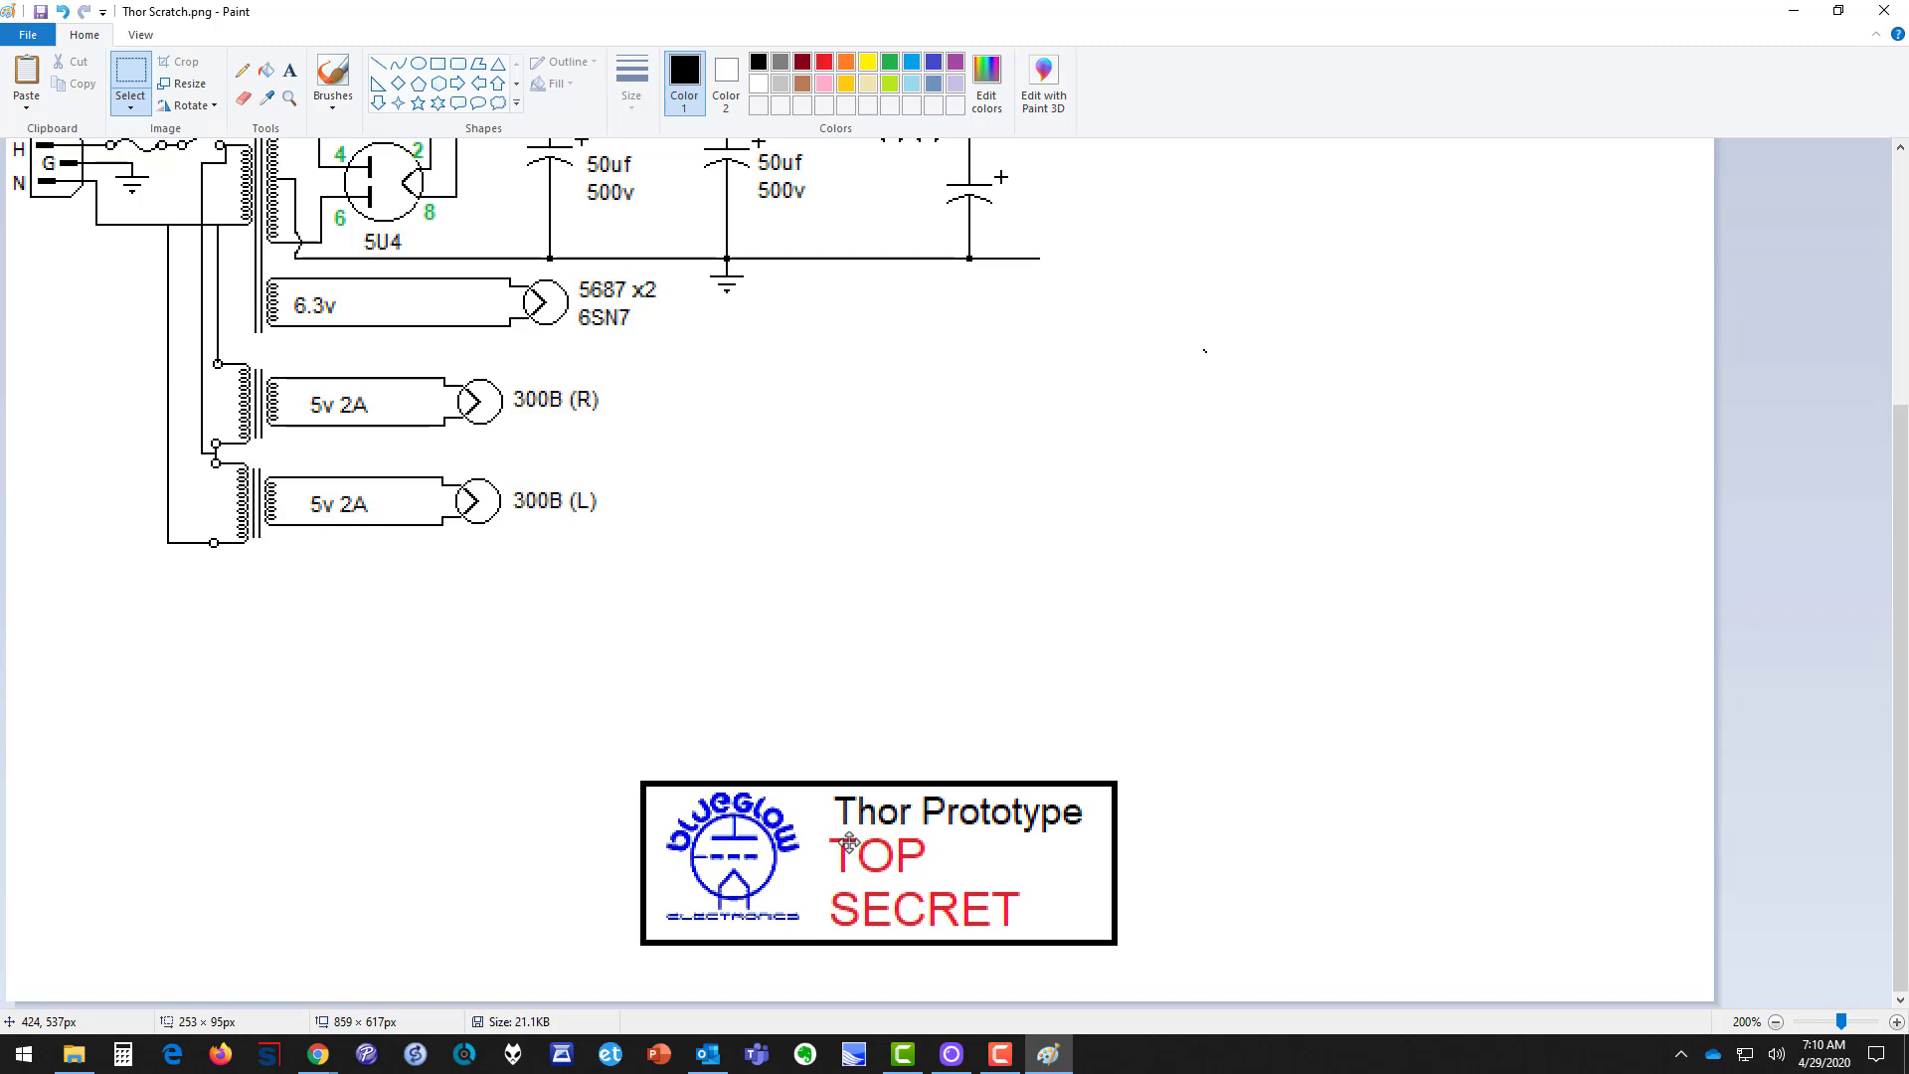
scroll(1023, 641, up, 3)
click(1035, 716)
scroll(1039, 716, down, 3)
scroll(1039, 716, up, 3)
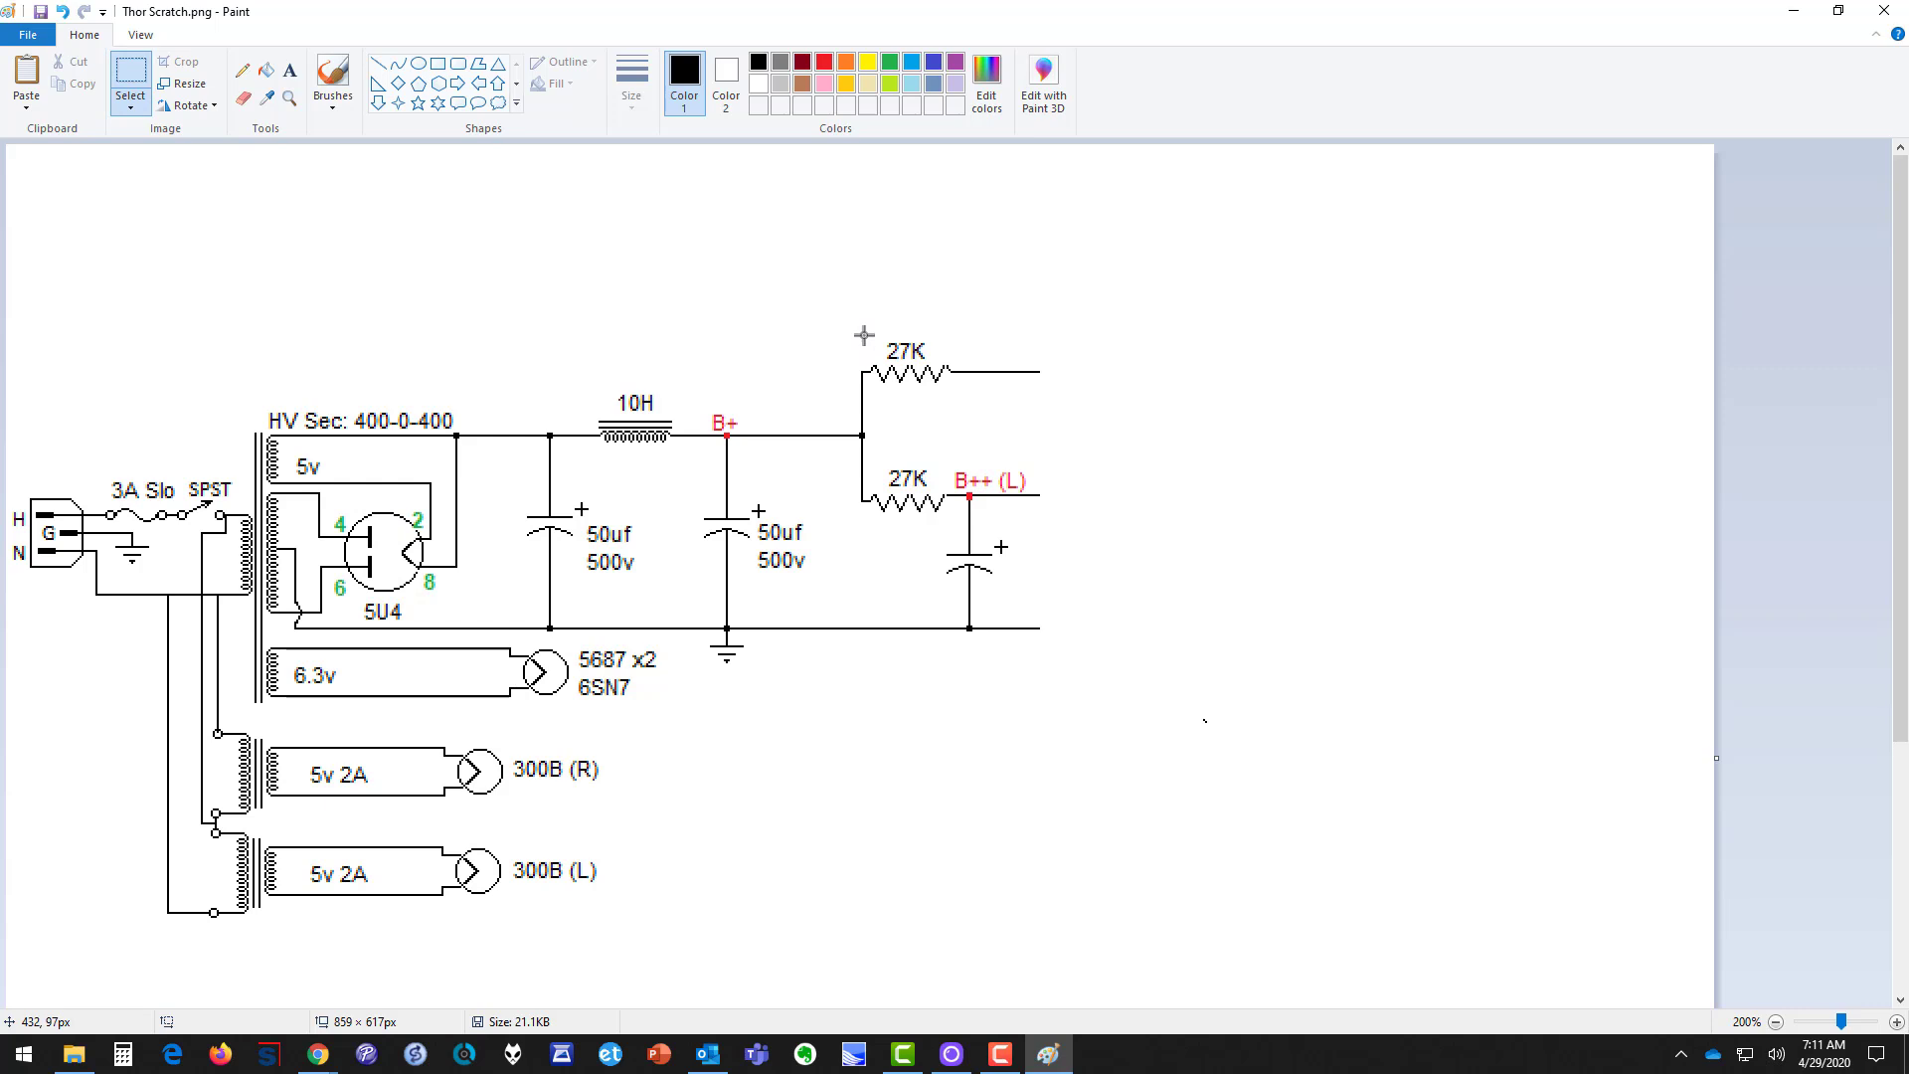
Step: Copy the 50uf 500v capacitor beside B+ and place the copy right of the B++ (L) capacitor
drag(693, 479, 811, 585)
key(ctrl+c)
key(ctrl+v)
drag(63, 201, 1096, 566)
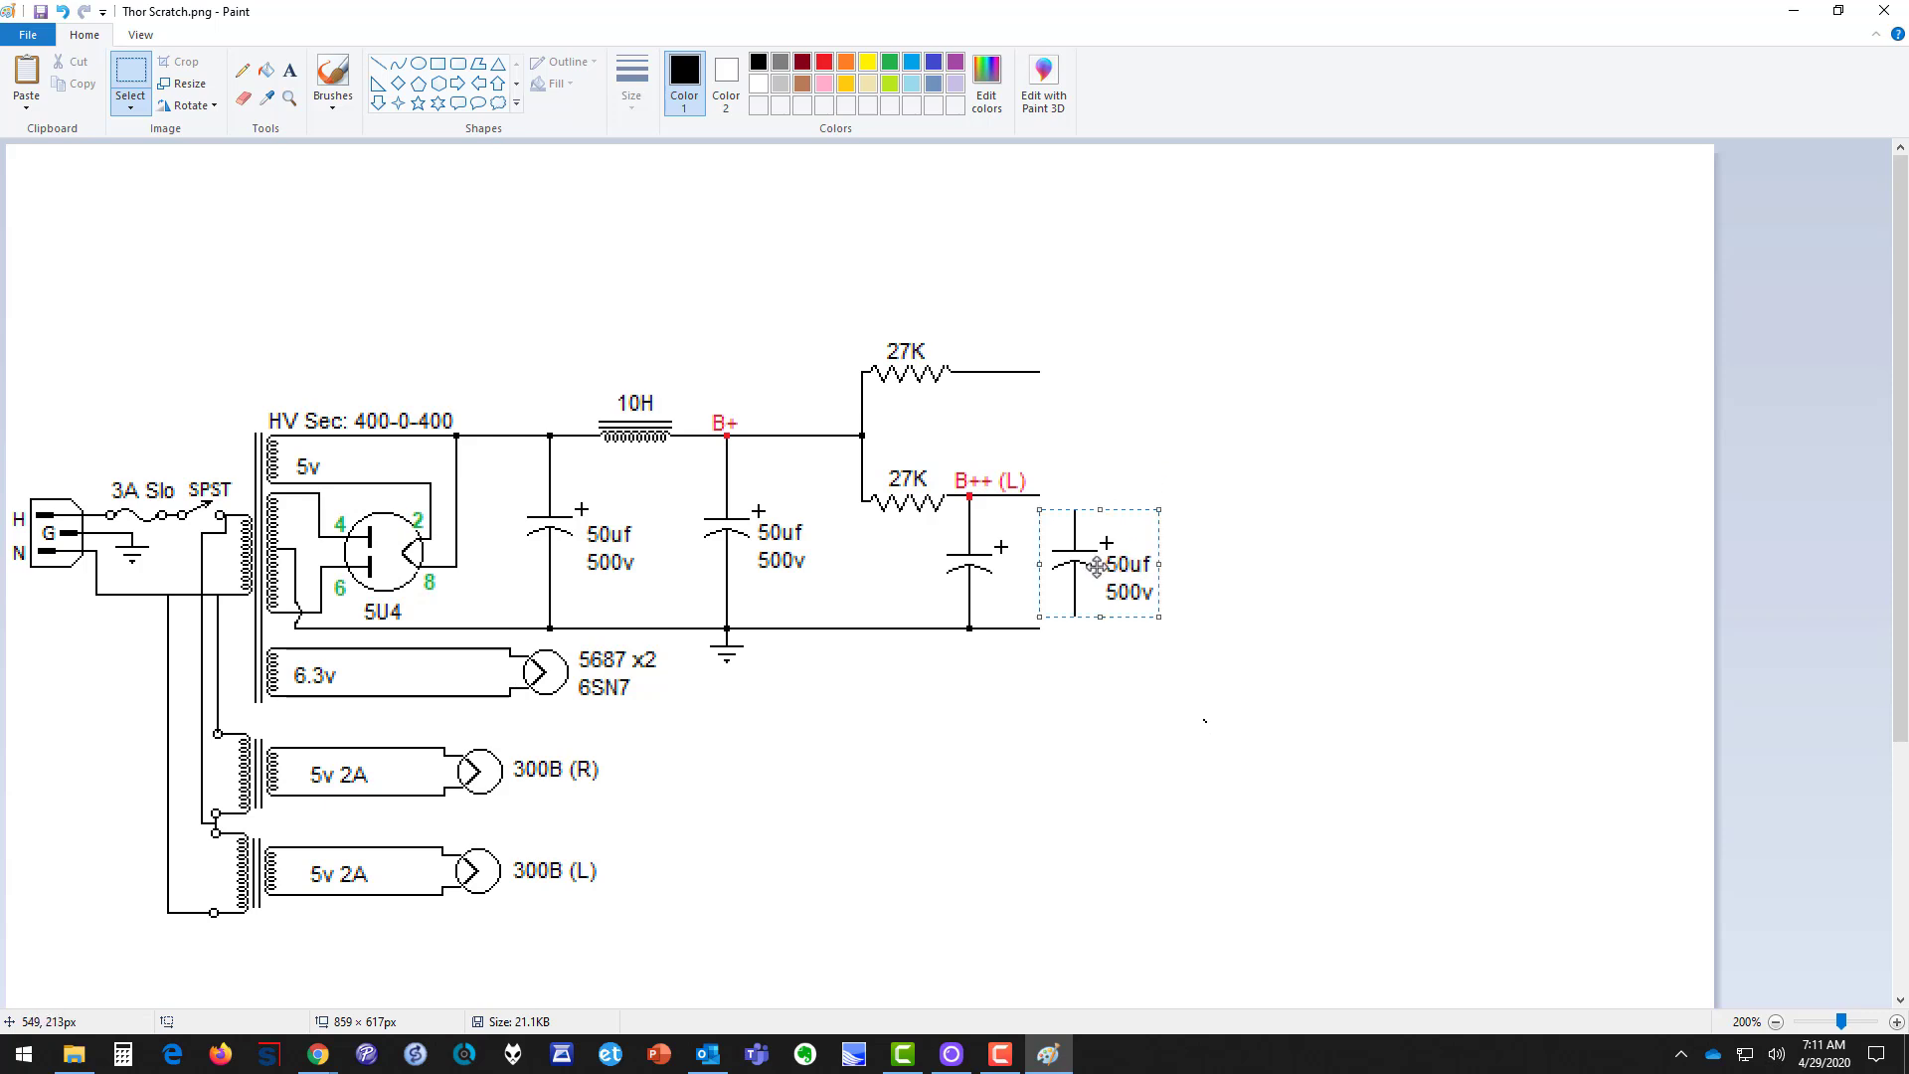
click(999, 650)
Step: Draw thin lines extending the ground wire rightward and connecting the new capacitor down to it
click(378, 63)
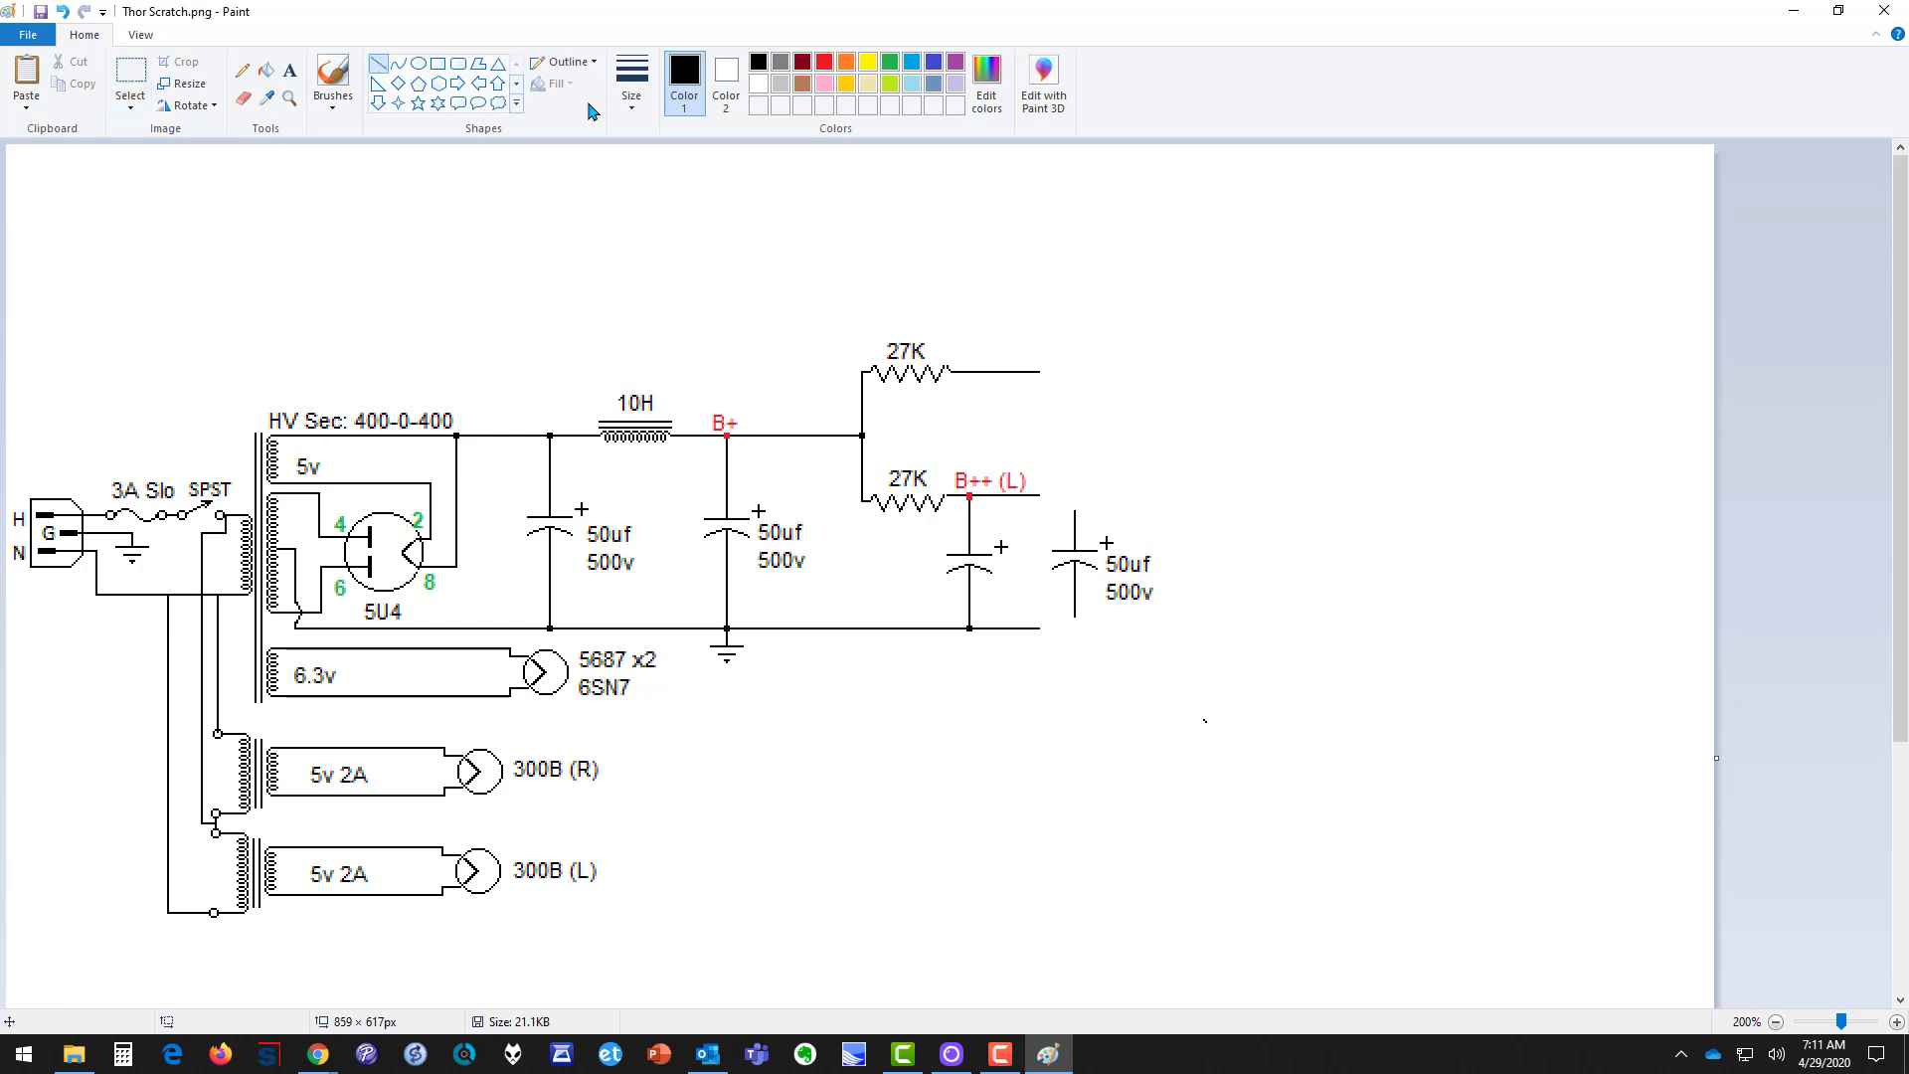
click(629, 87)
click(622, 183)
drag(1013, 626, 1069, 628)
key(ctrl+z)
click(632, 87)
click(635, 152)
drag(1016, 627, 1252, 628)
drag(1074, 598, 1074, 628)
Step: Draw a small black filled junction dot on the ground wire
click(438, 64)
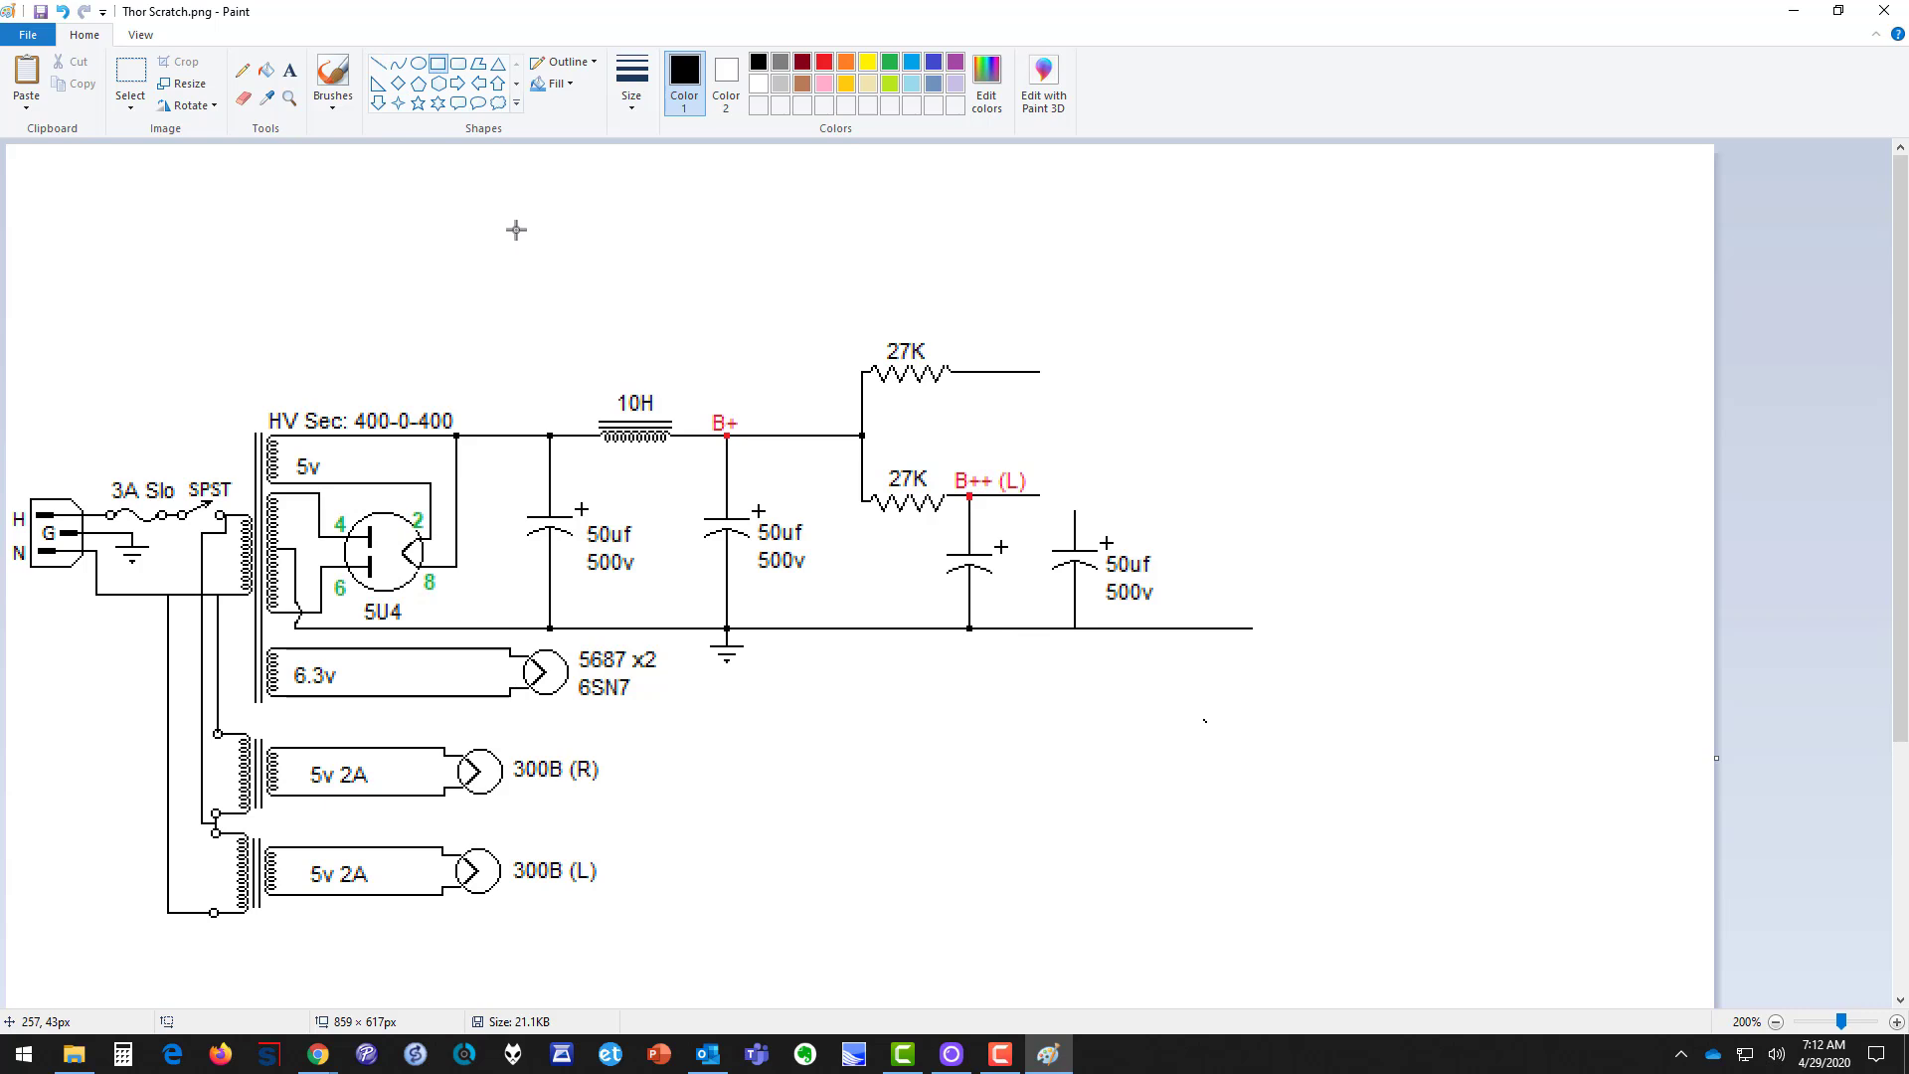
click(552, 86)
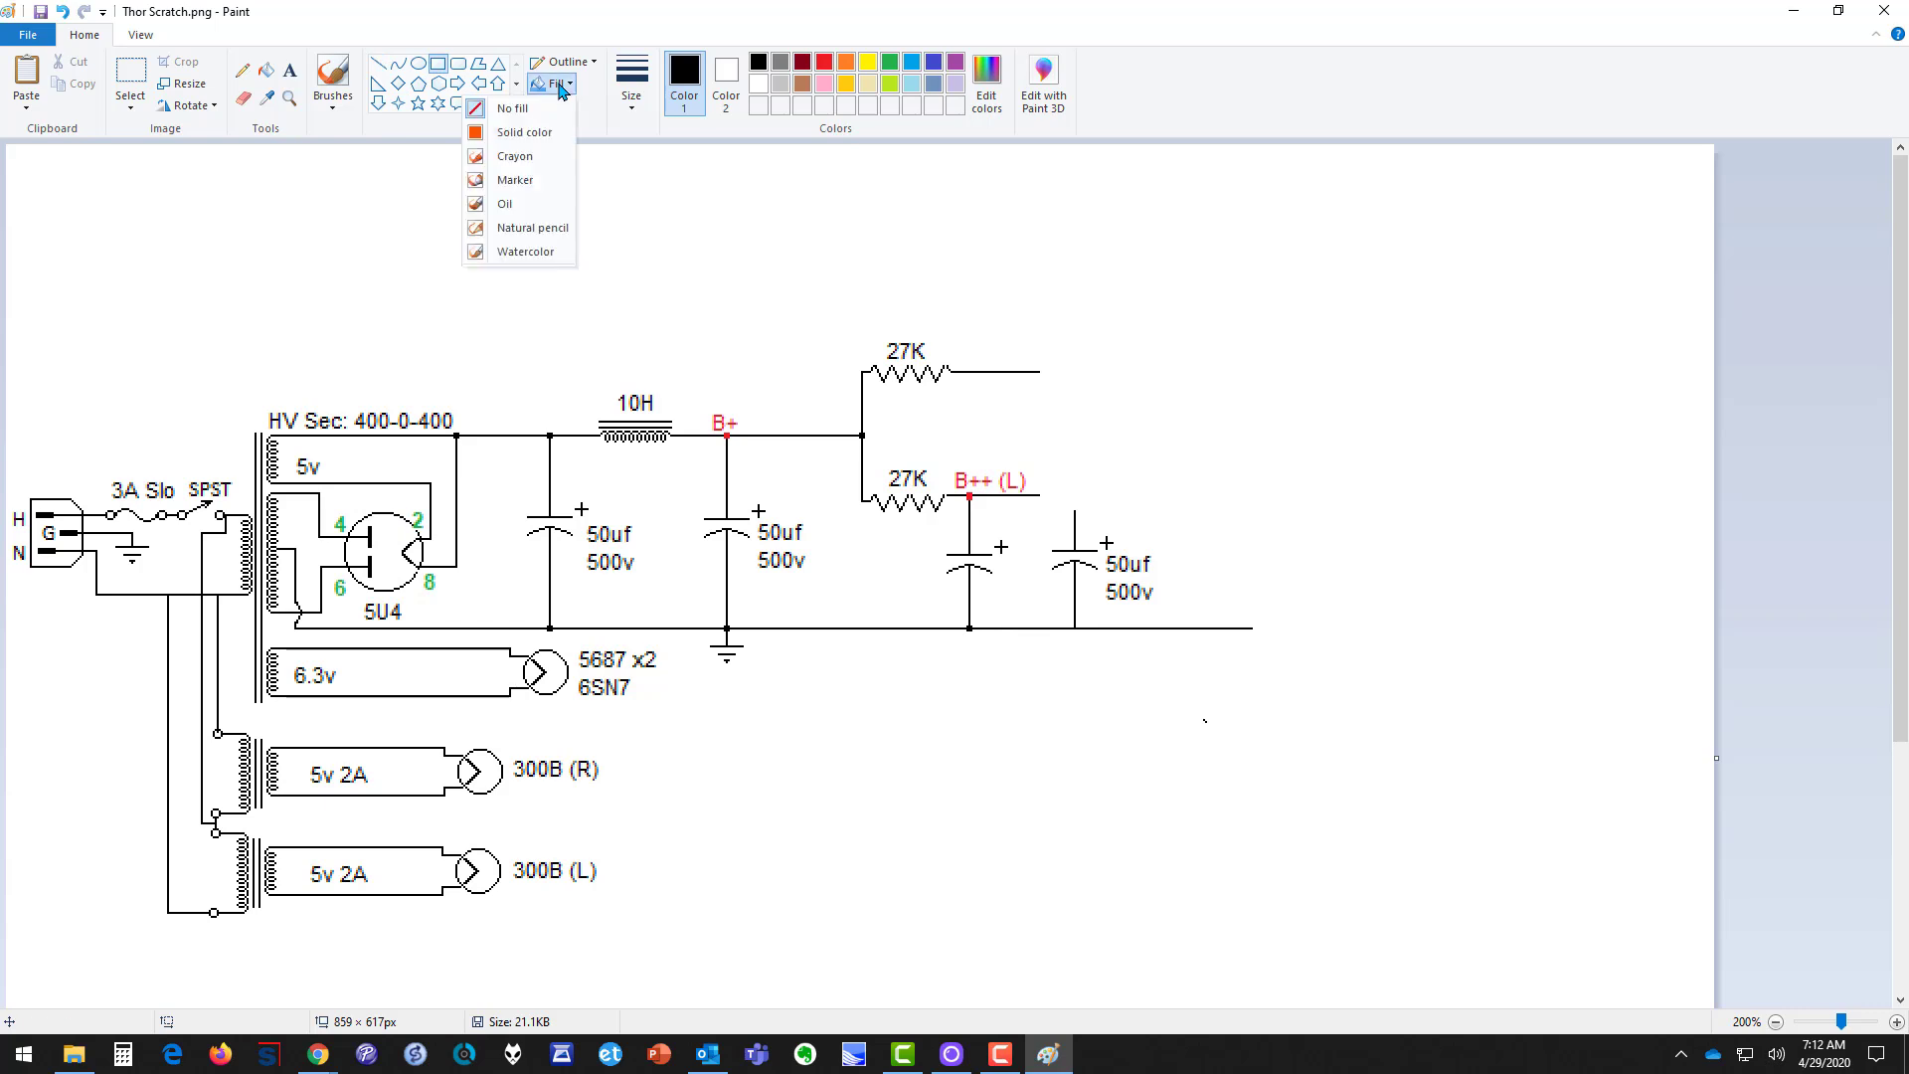
click(524, 132)
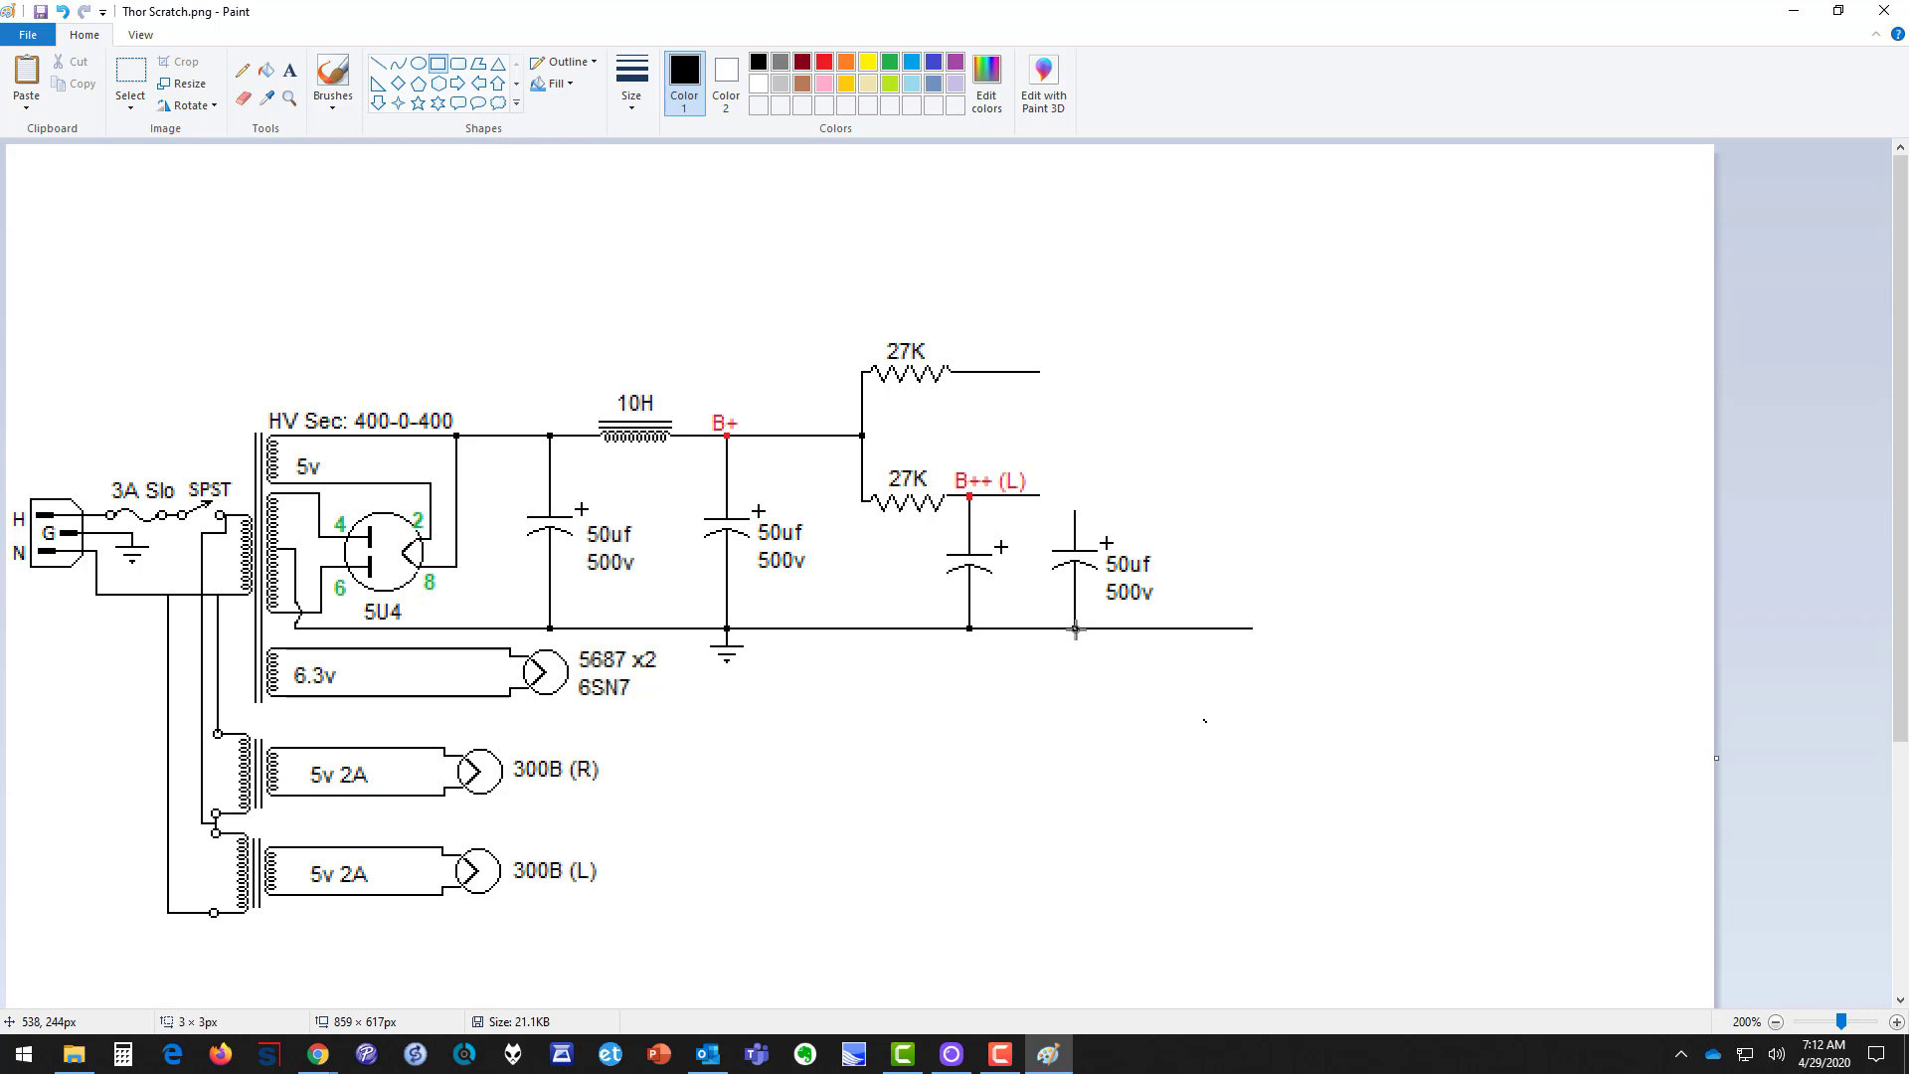
click(1120, 669)
click(730, 88)
click(758, 63)
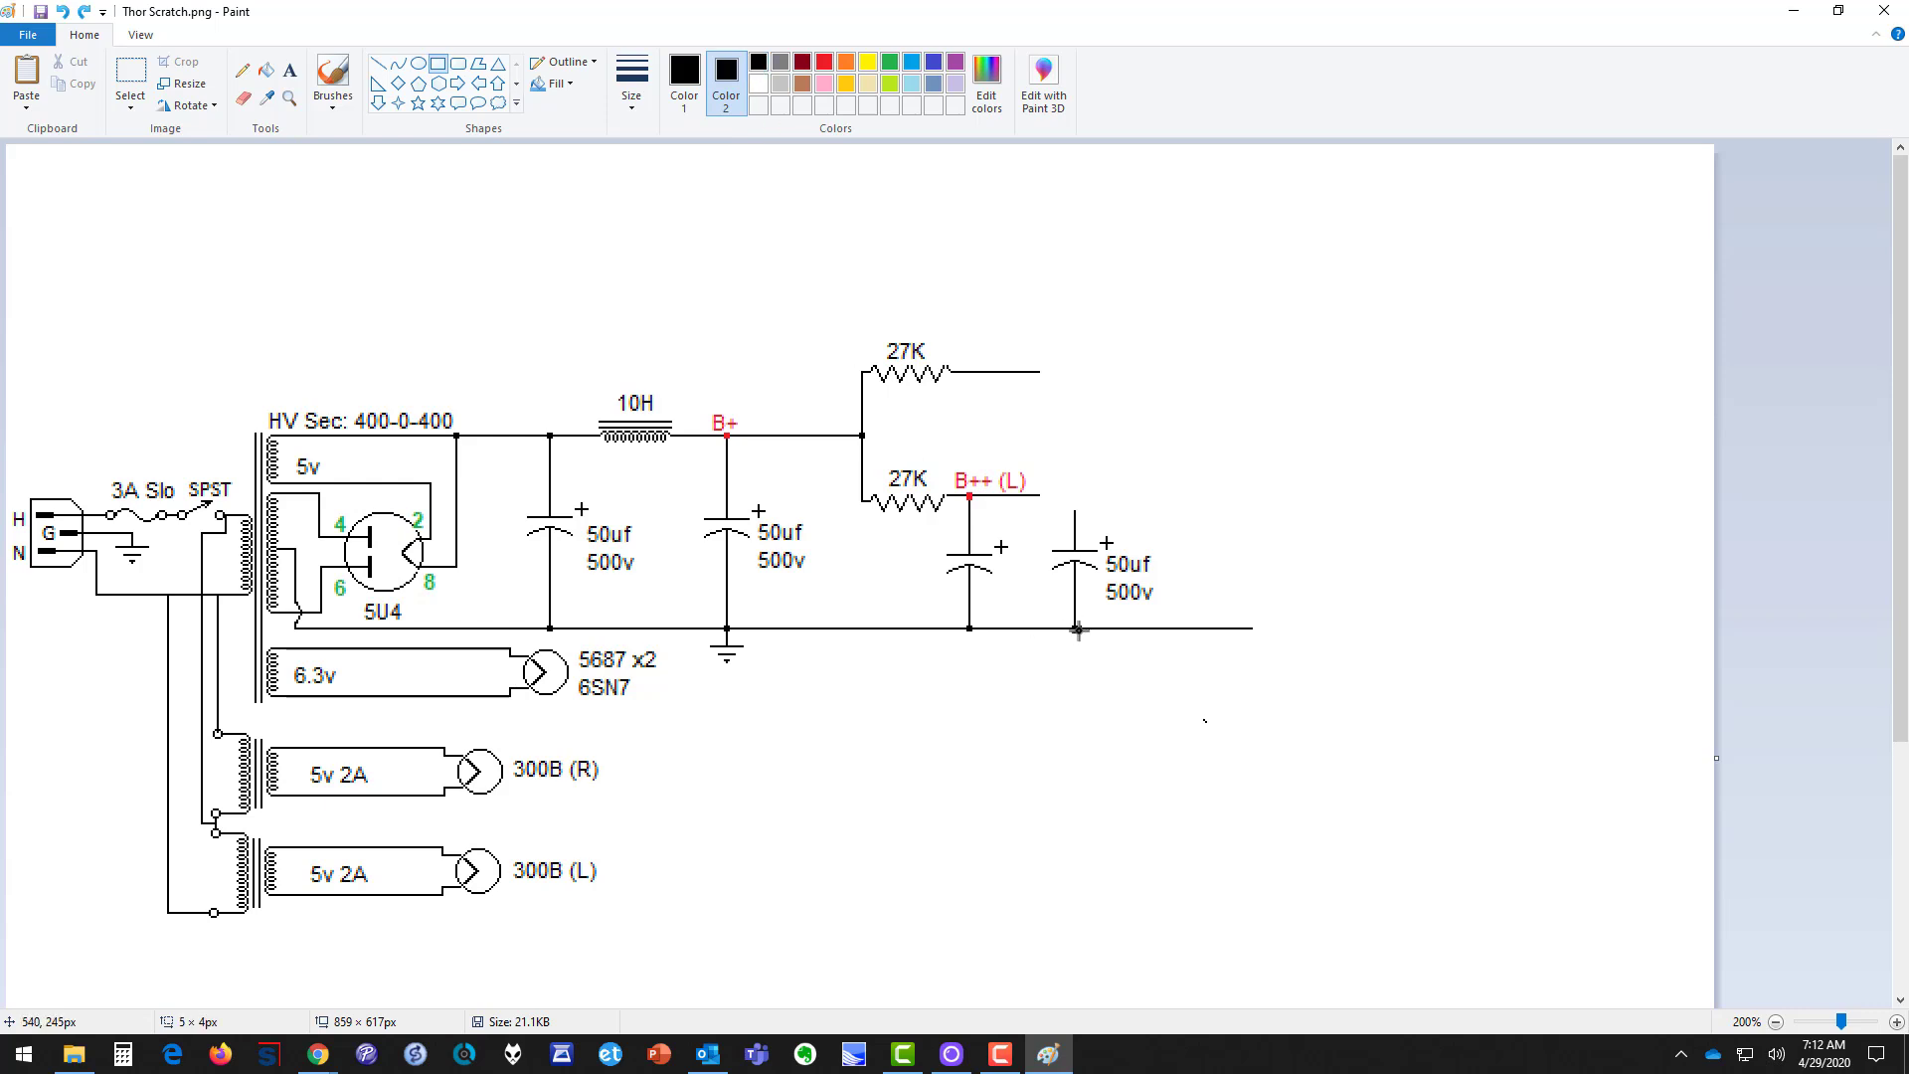
drag(1076, 629, 1077, 630)
click(758, 83)
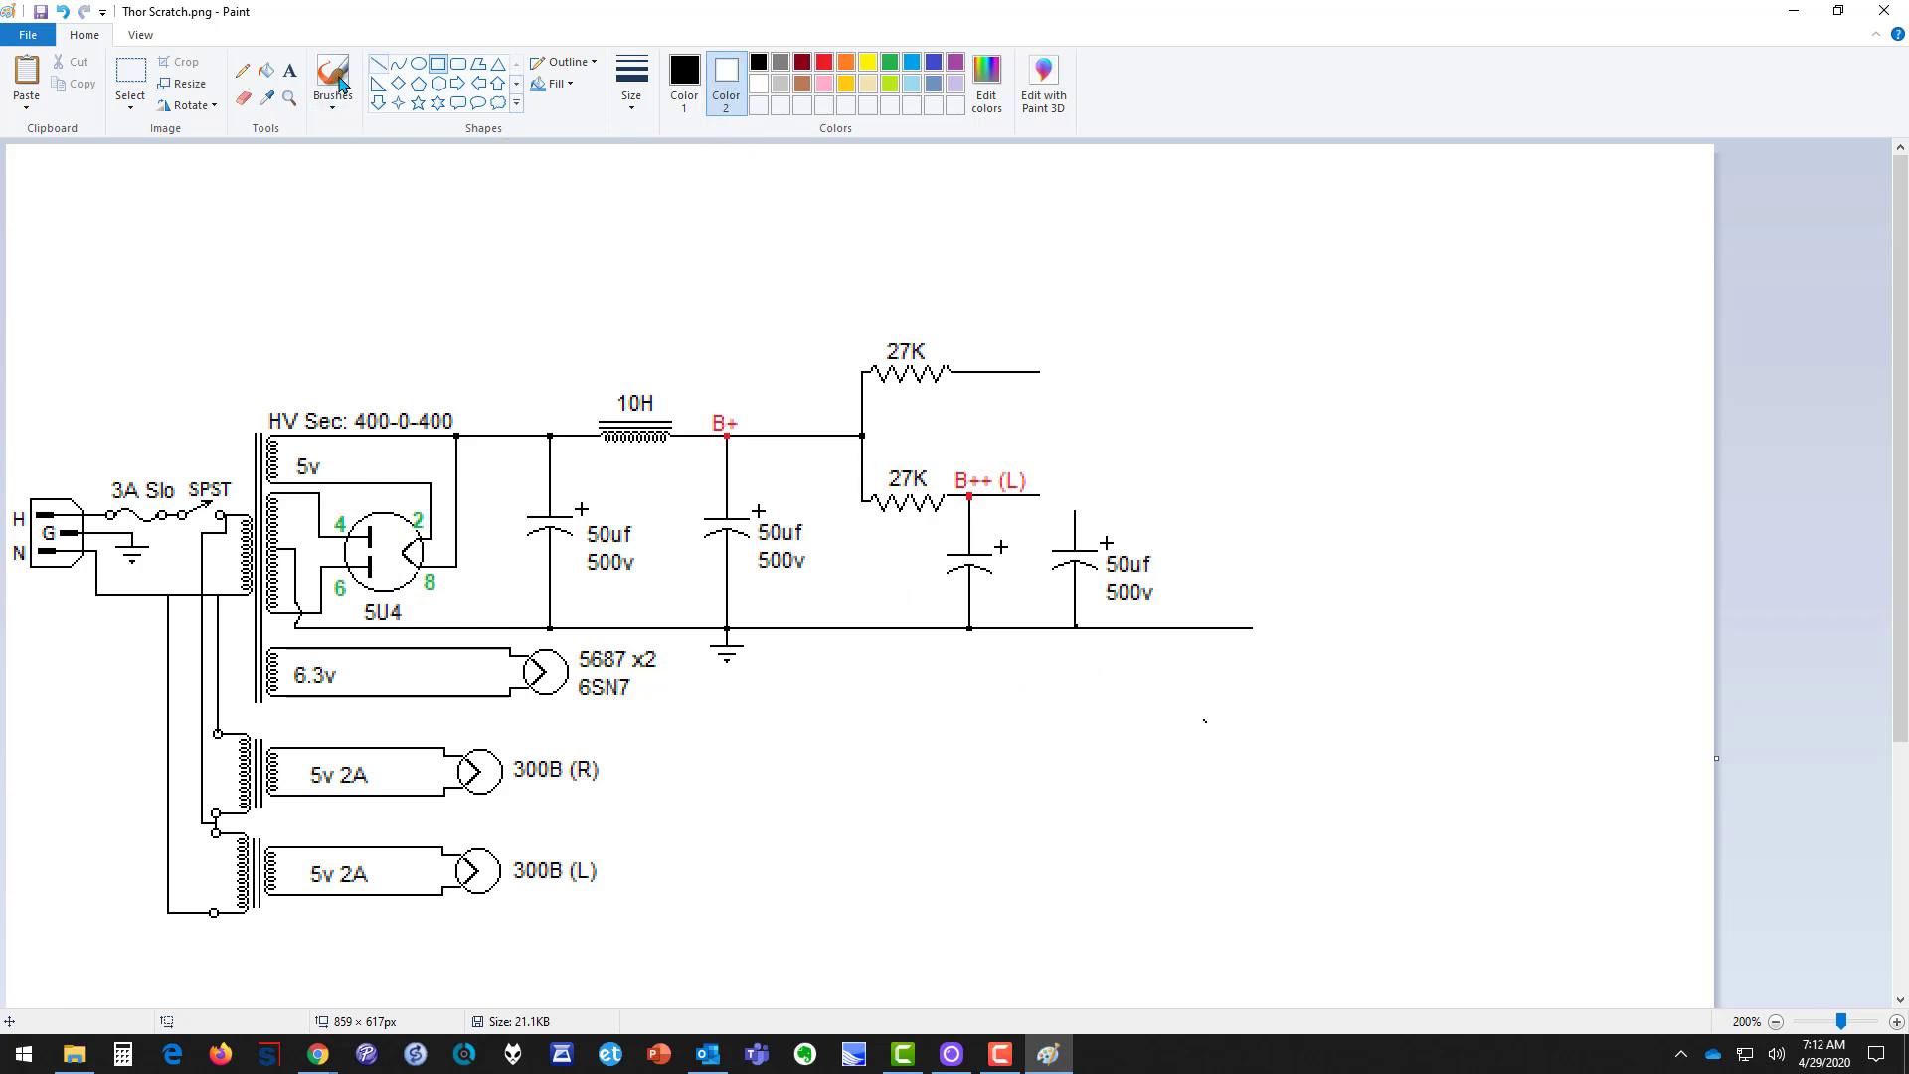
Step: Draw a wire from the new capacitor up to the upper 27K line
click(132, 74)
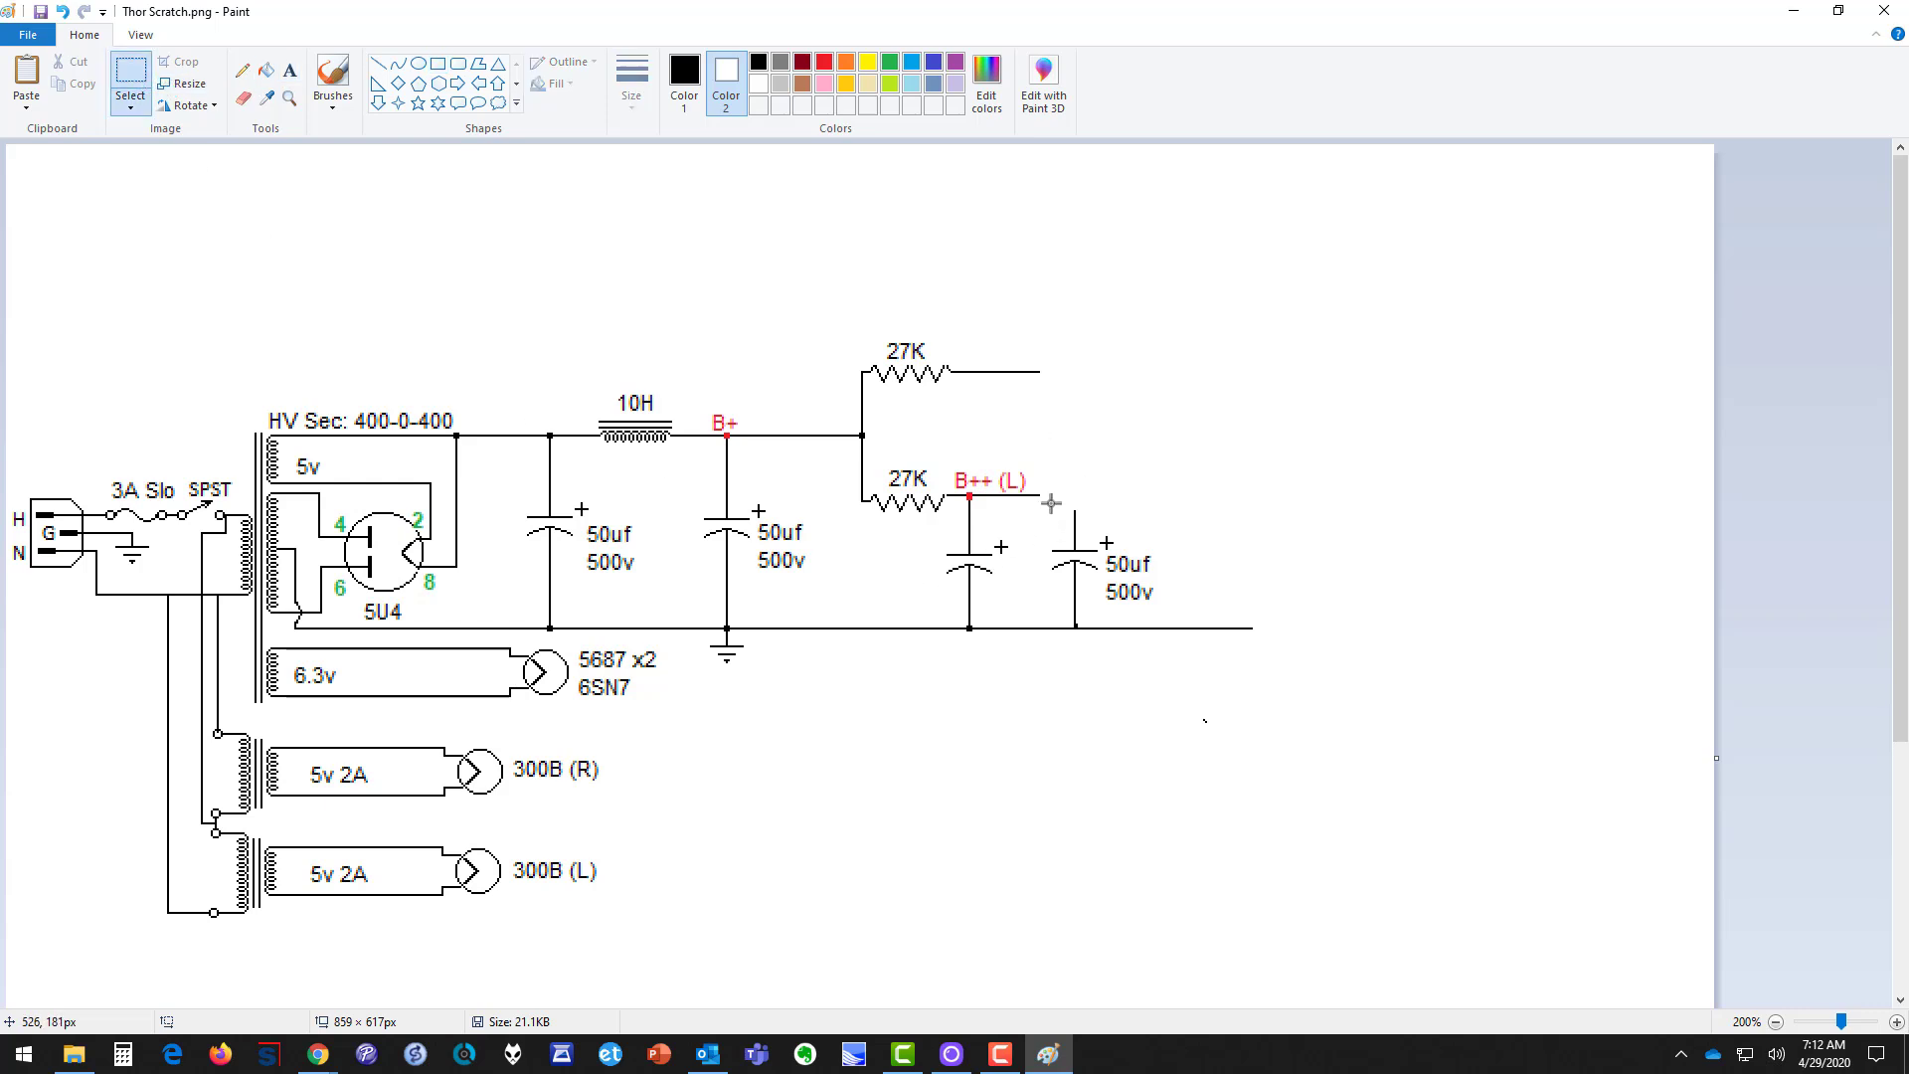
click(378, 63)
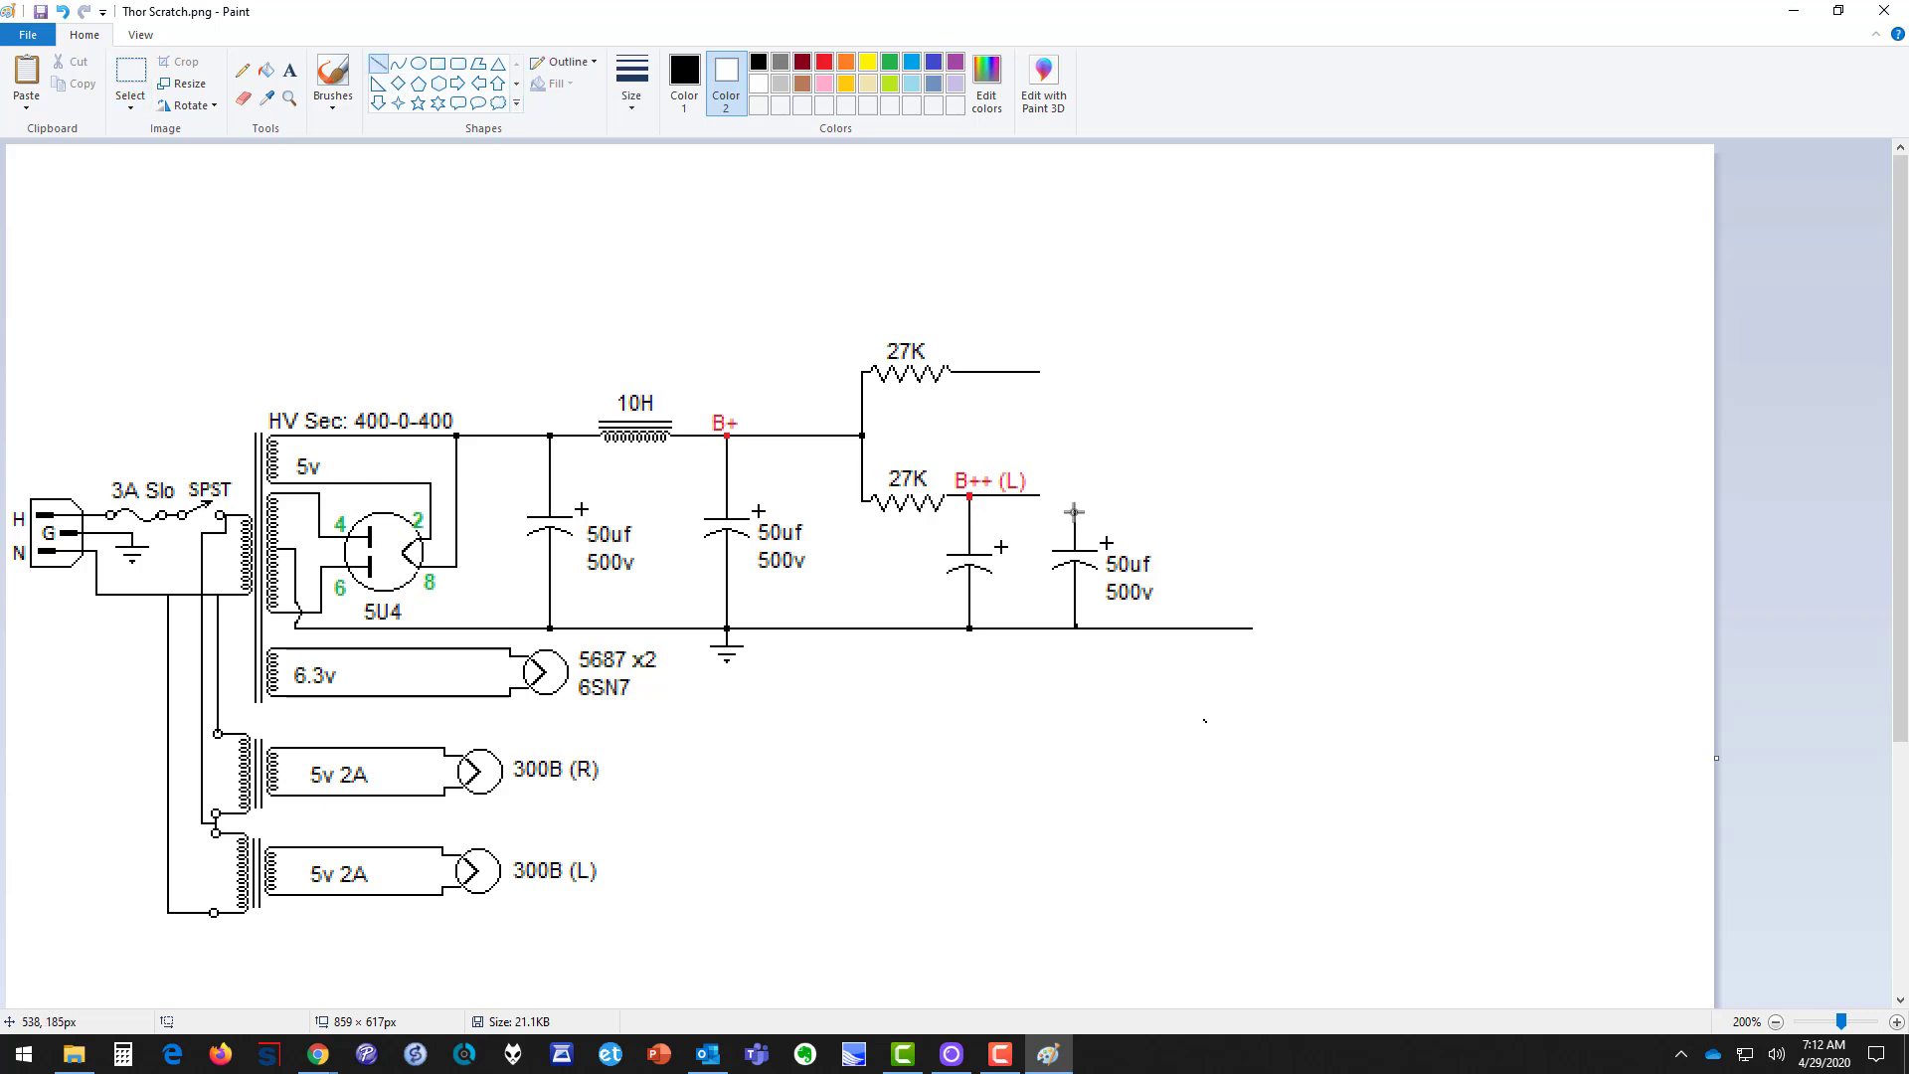
drag(1074, 512, 1072, 375)
drag(1073, 370, 1263, 372)
click(1291, 500)
Step: Extend the B++ (L) wire rightward past the new capacitor
drag(1032, 495, 1102, 495)
key(ctrl+z)
drag(1035, 495, 1280, 494)
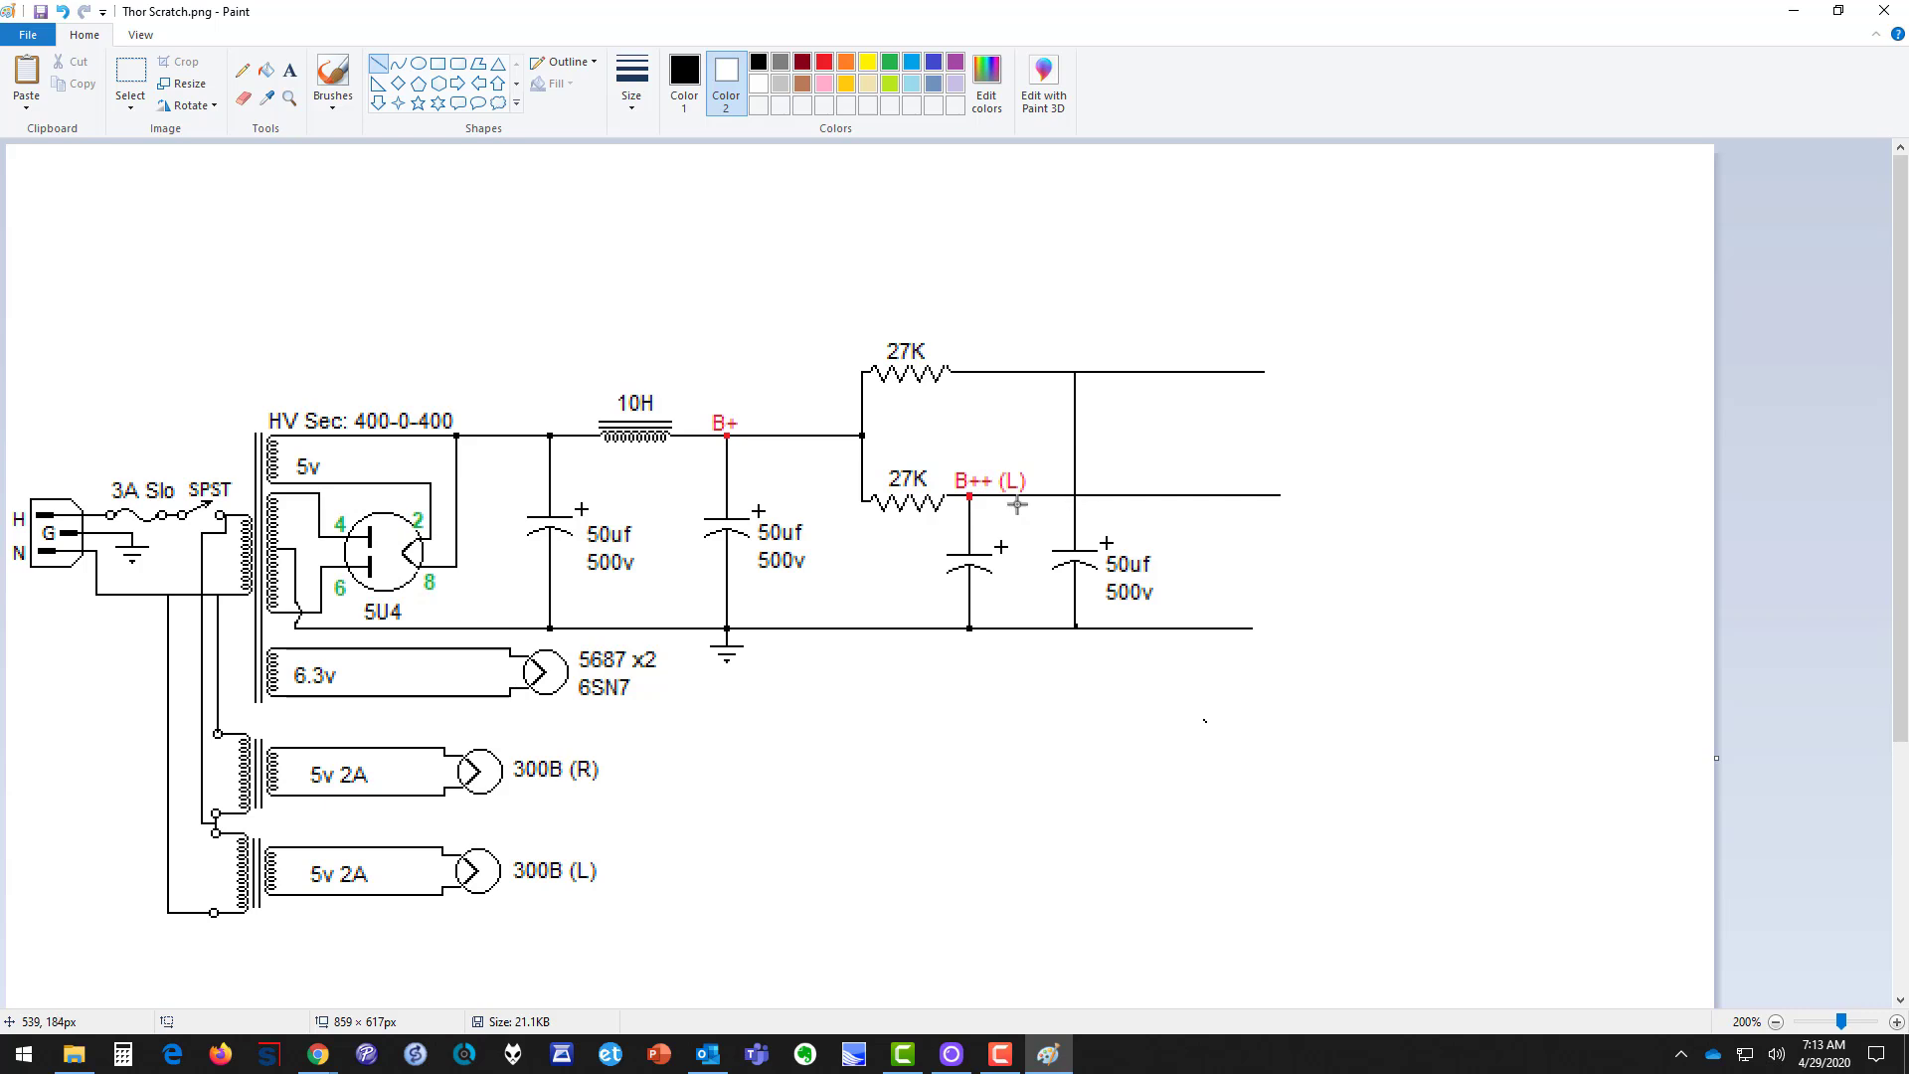
Step: Add a black junction dot where the capacitor meets the bottom wire
click(437, 63)
click(758, 65)
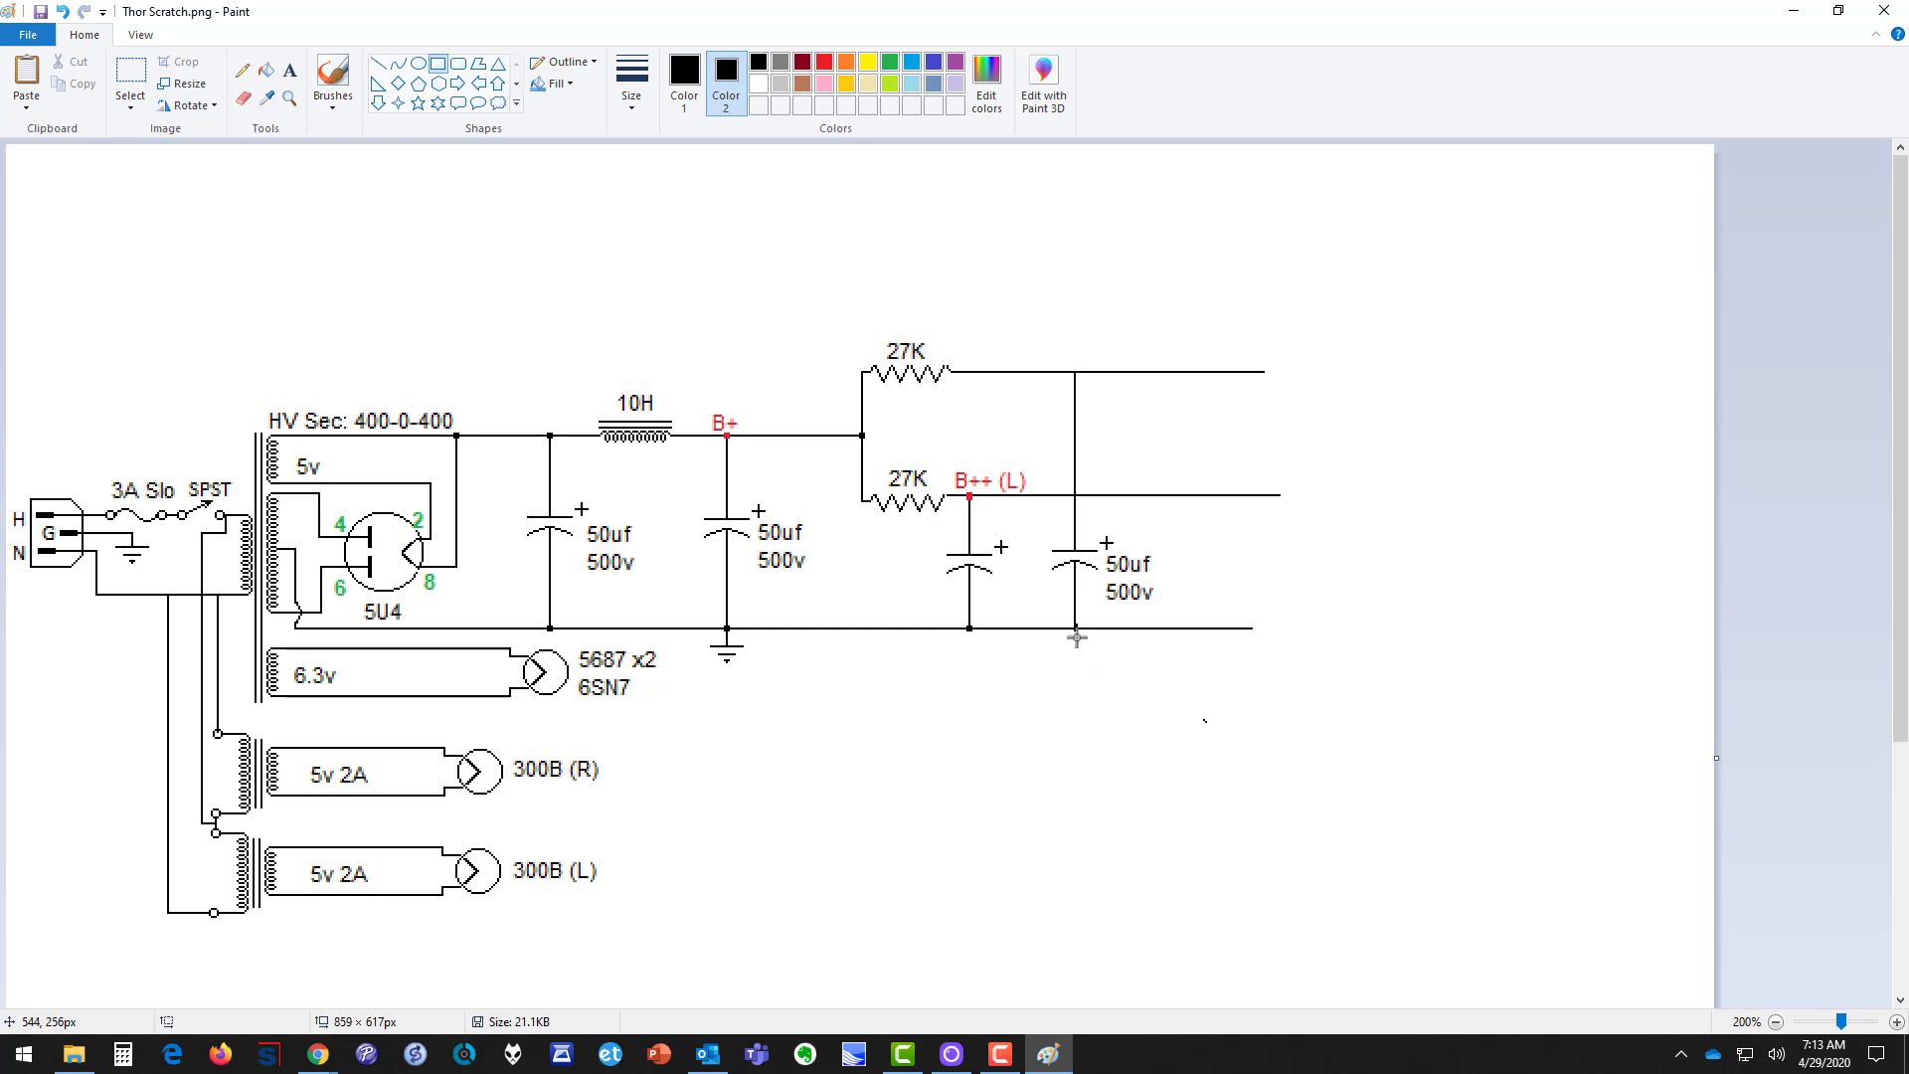
drag(1072, 625, 1075, 630)
Step: Copy the upper 27K resistor onto the top wire, right of the new capacitor
click(131, 75)
drag(865, 331, 962, 397)
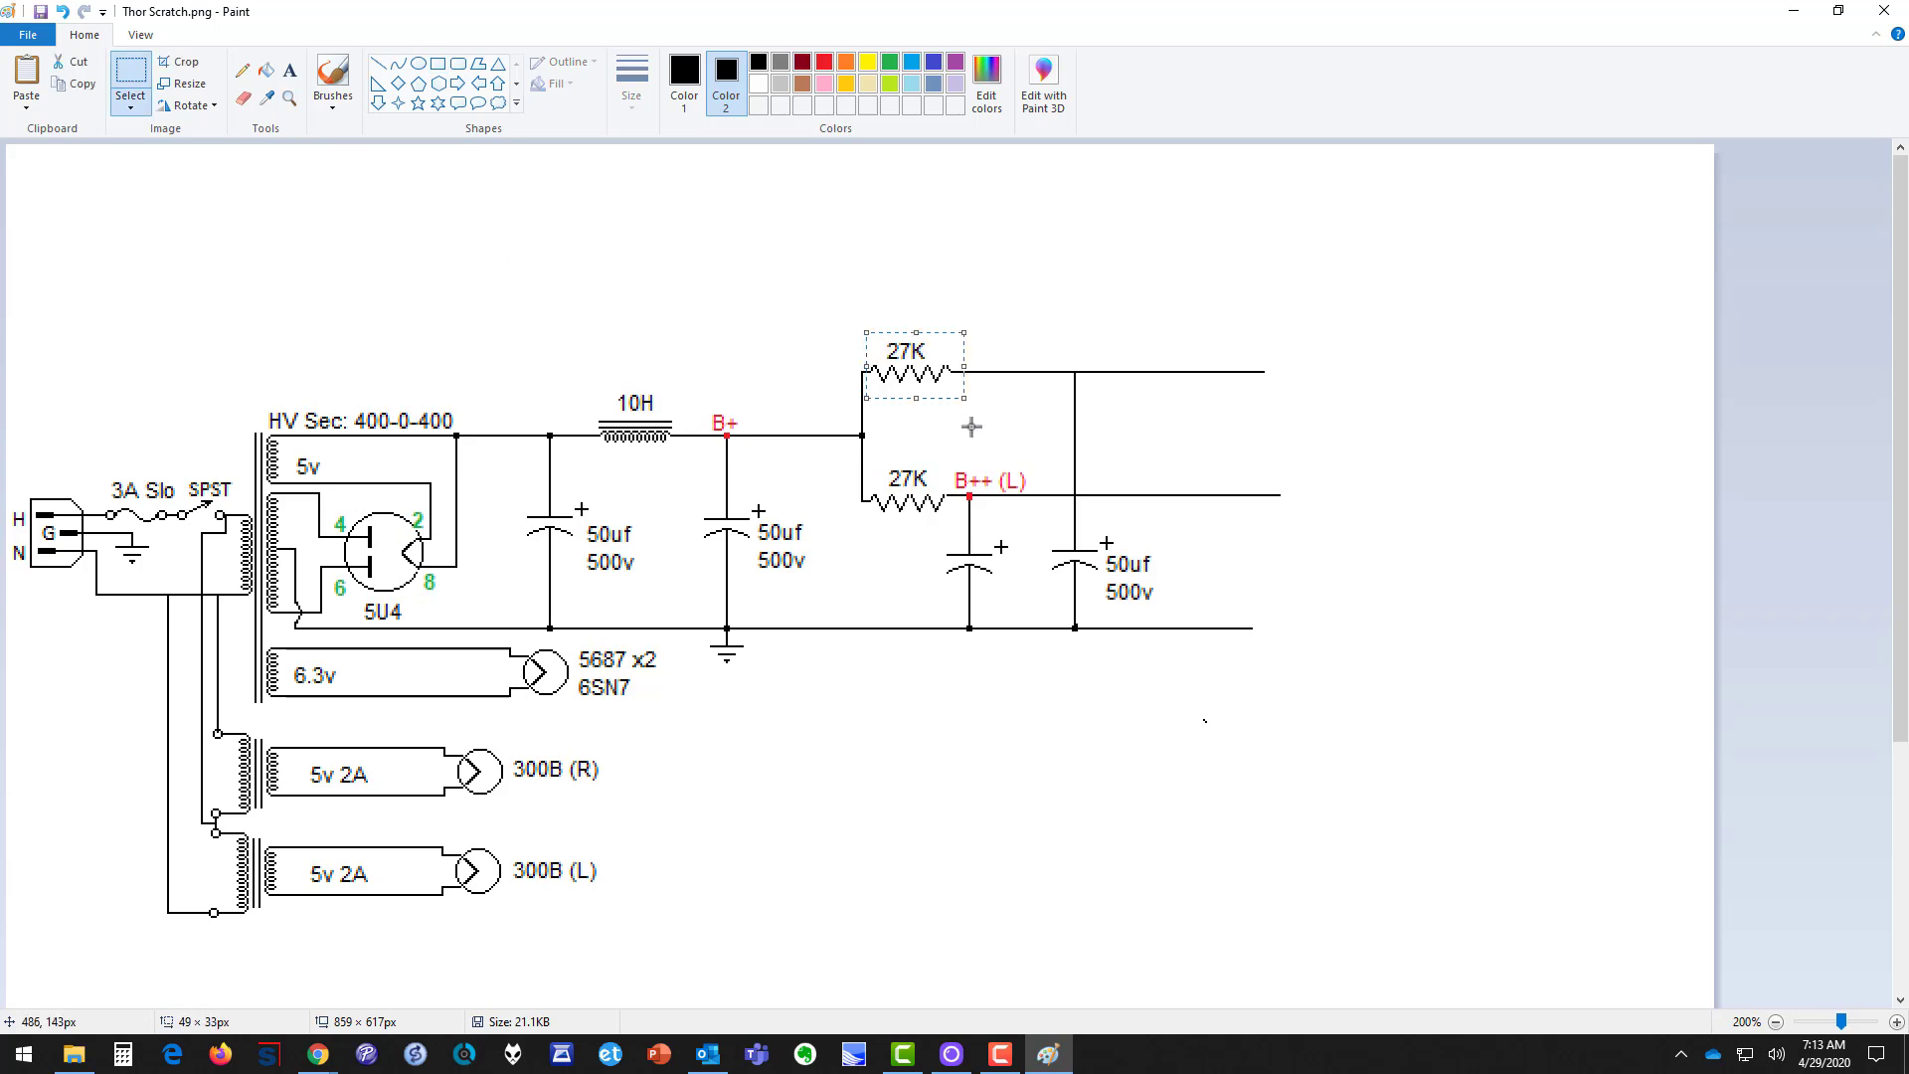
key(ctrl+c)
key(ctrl+v)
drag(45, 179, 1138, 368)
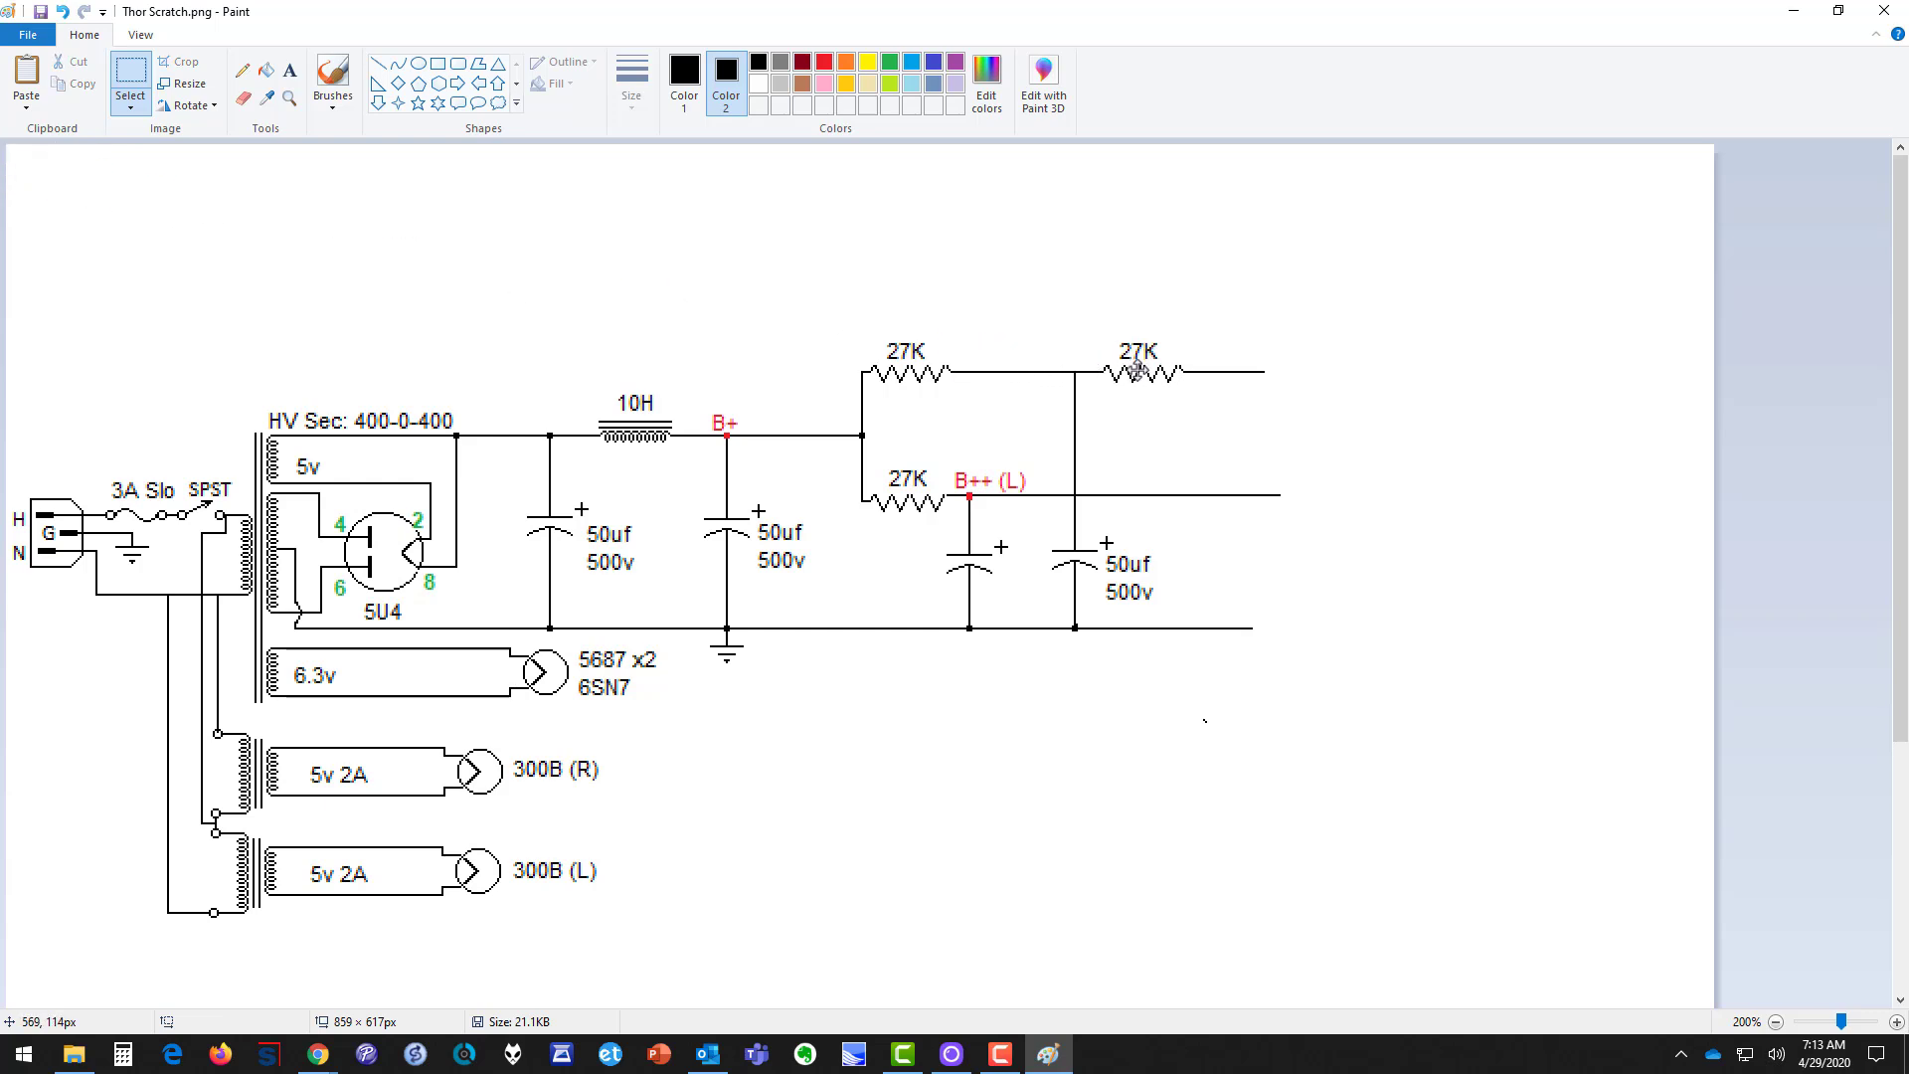
click(1357, 496)
Step: Add a red size-8 'B+++ (R)' text label beside the top wire's right end
click(289, 72)
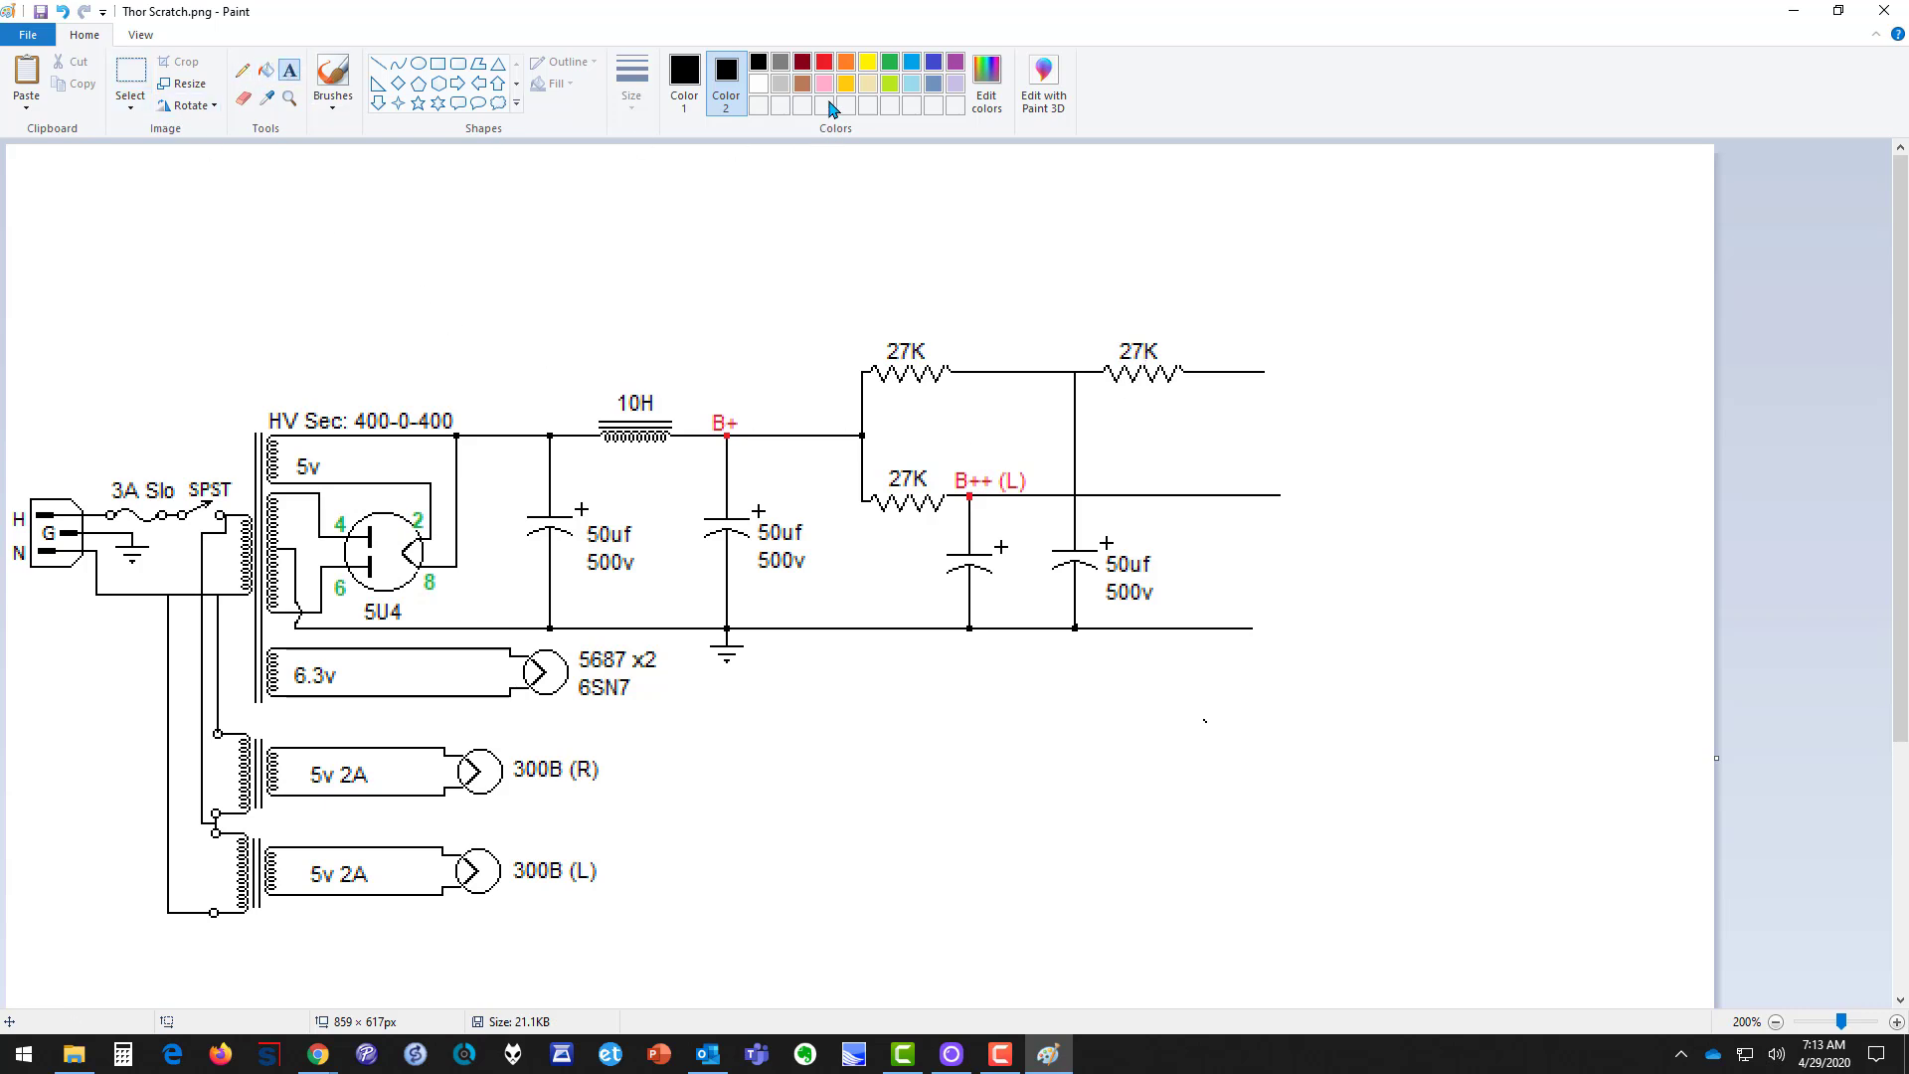
click(827, 63)
click(1218, 355)
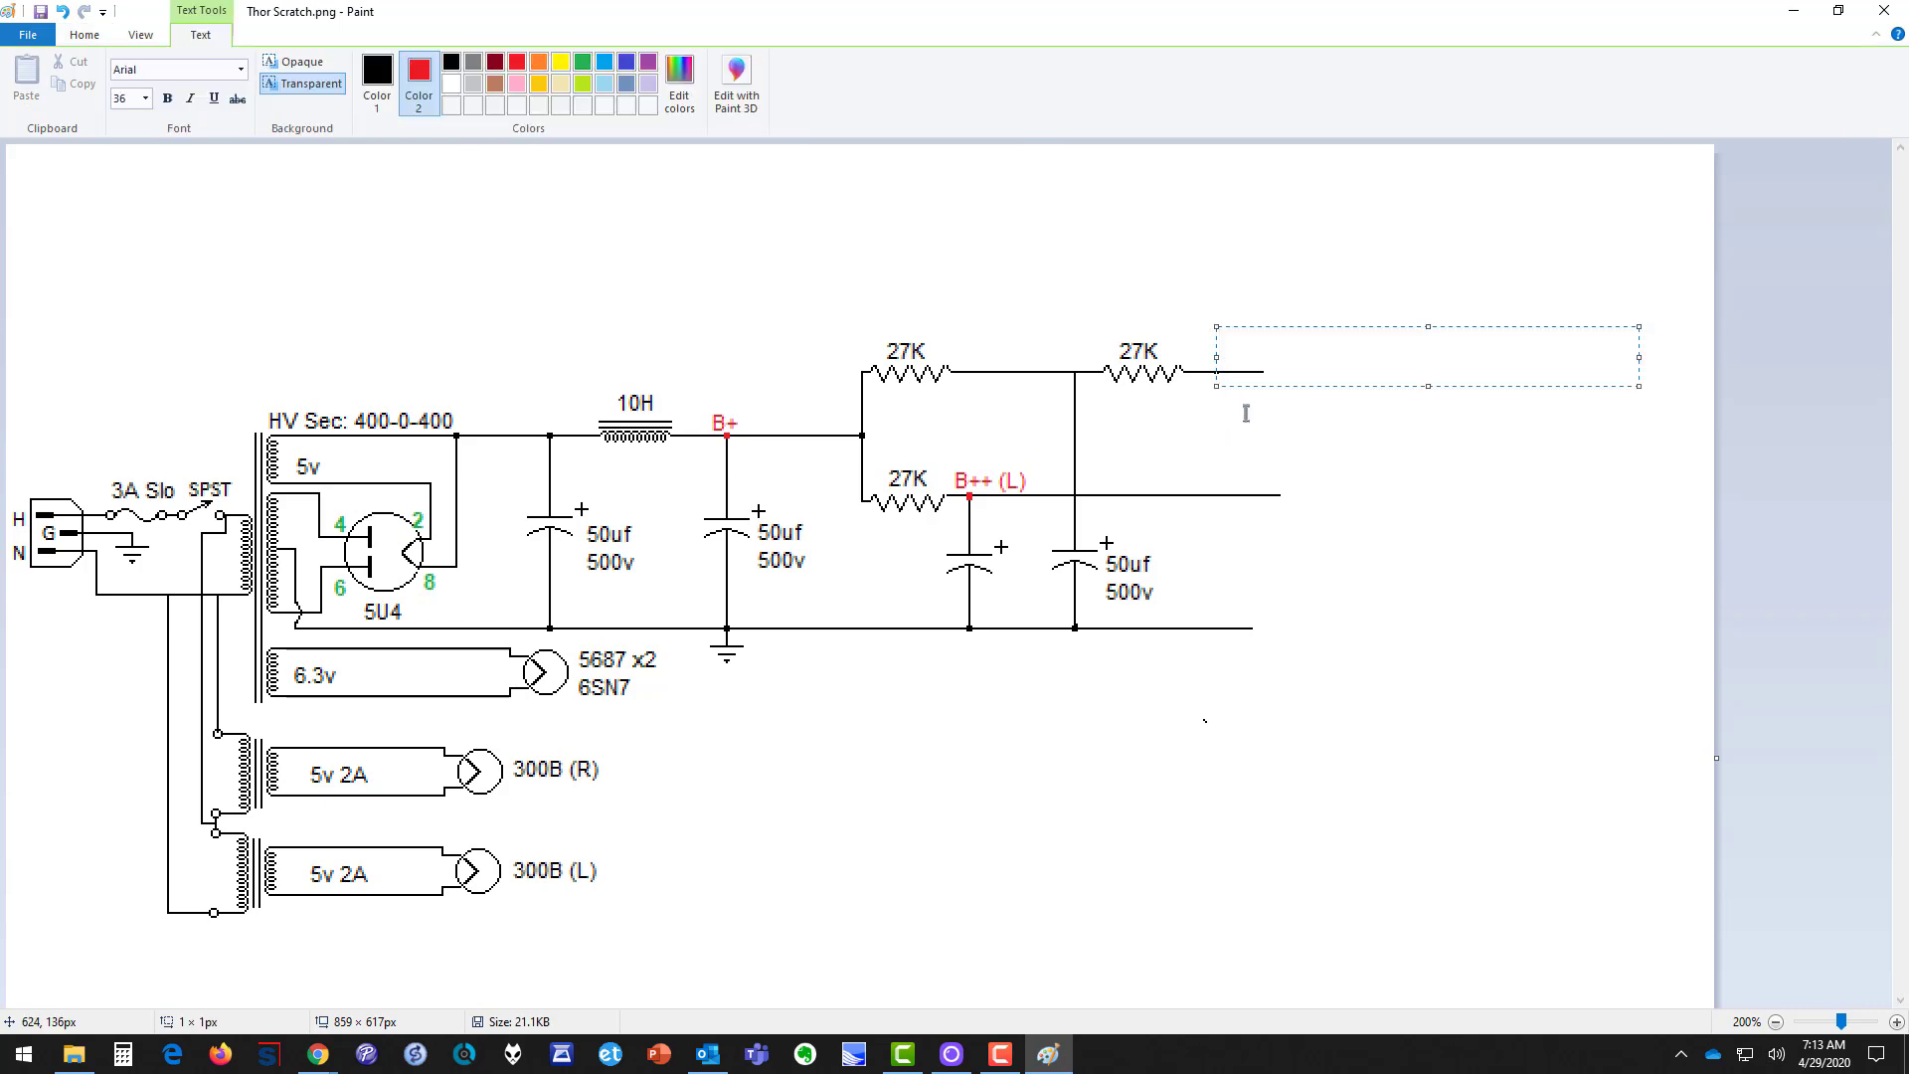
click(145, 98)
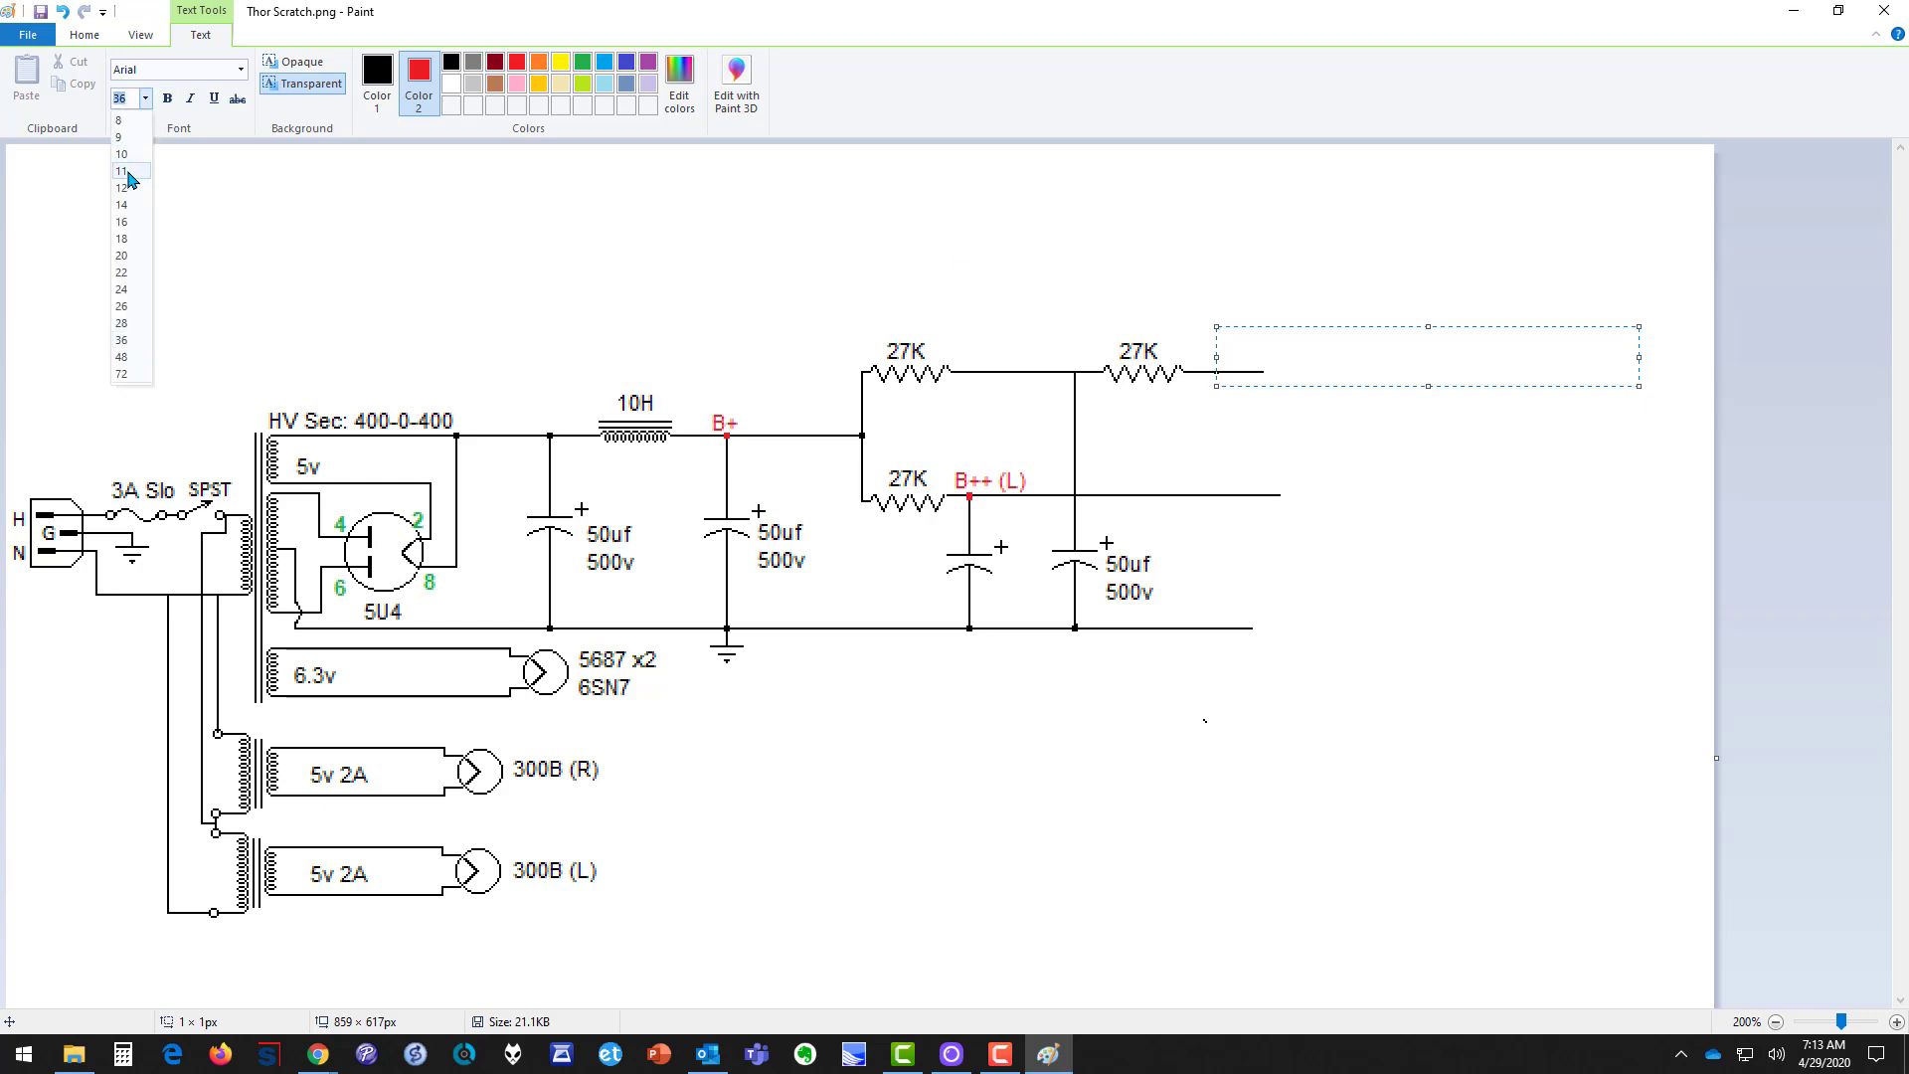
click(120, 122)
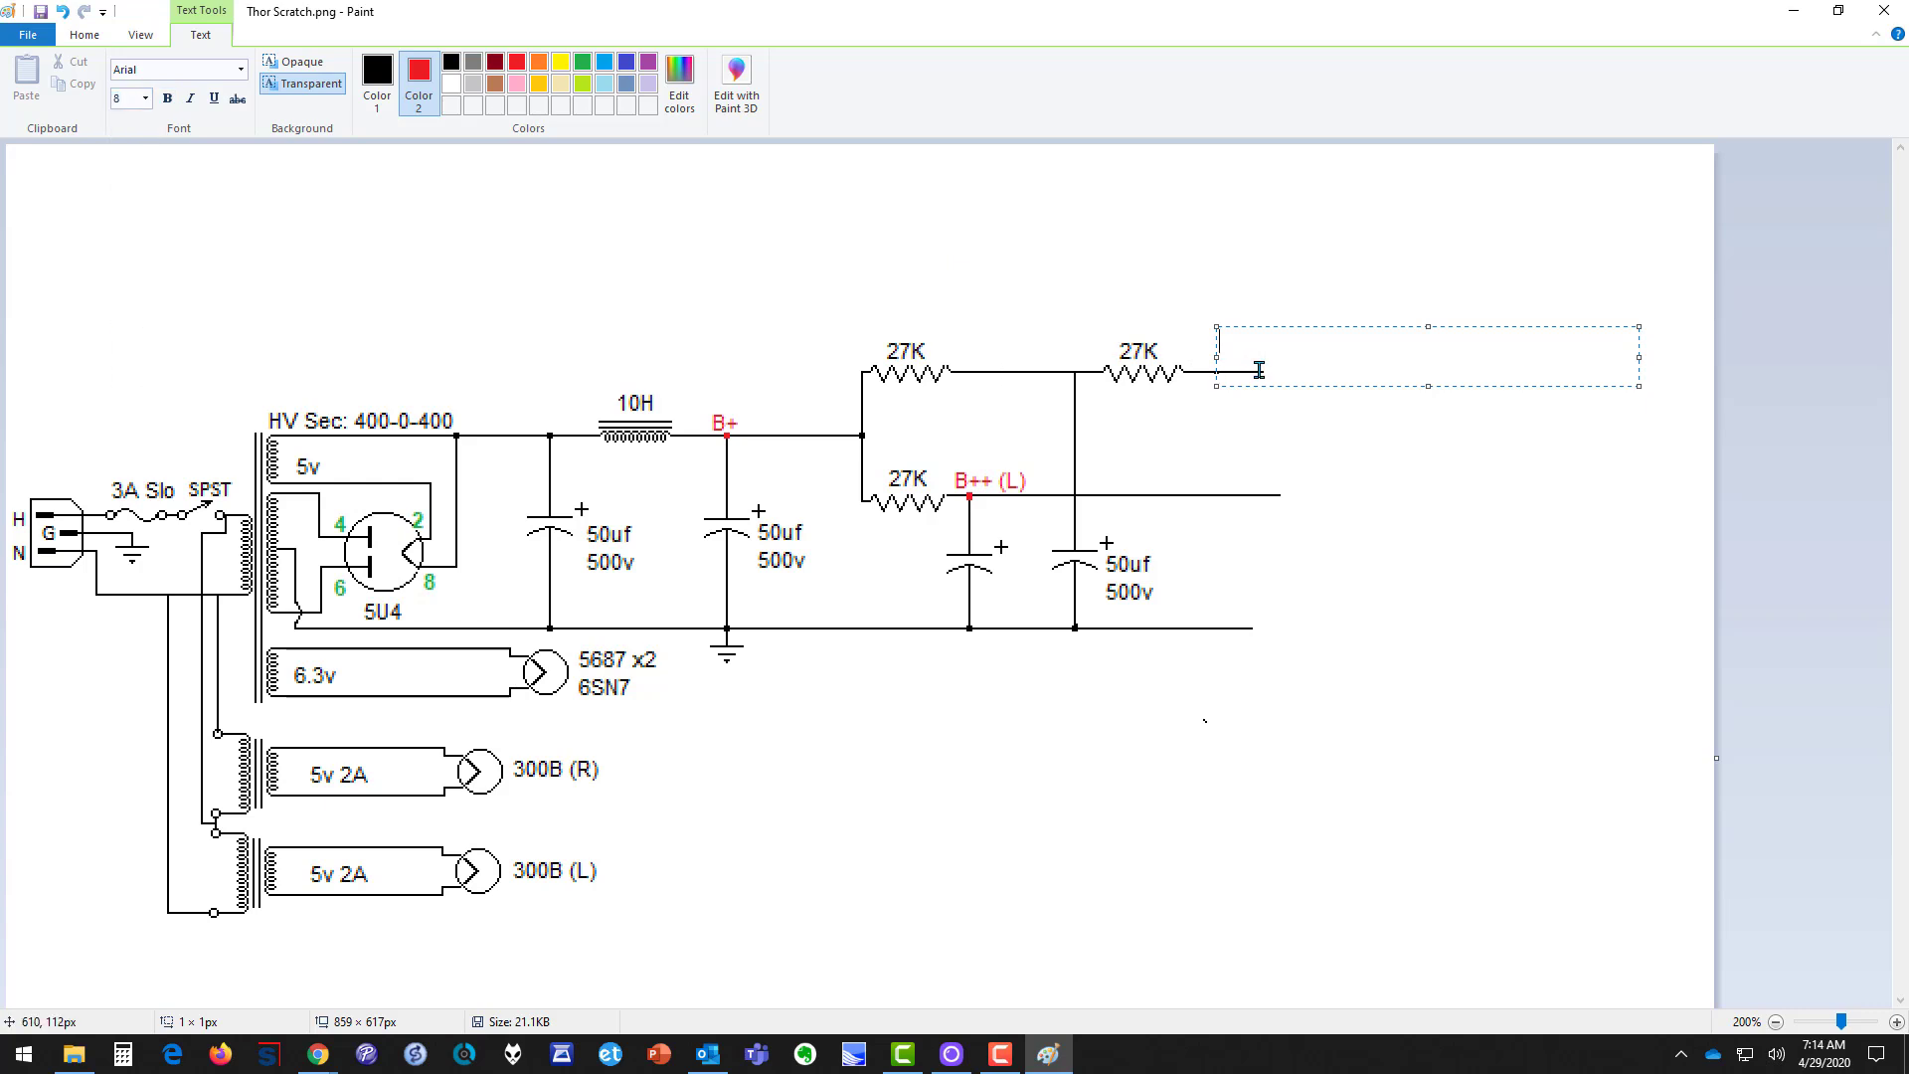
drag(1254, 322, 1249, 334)
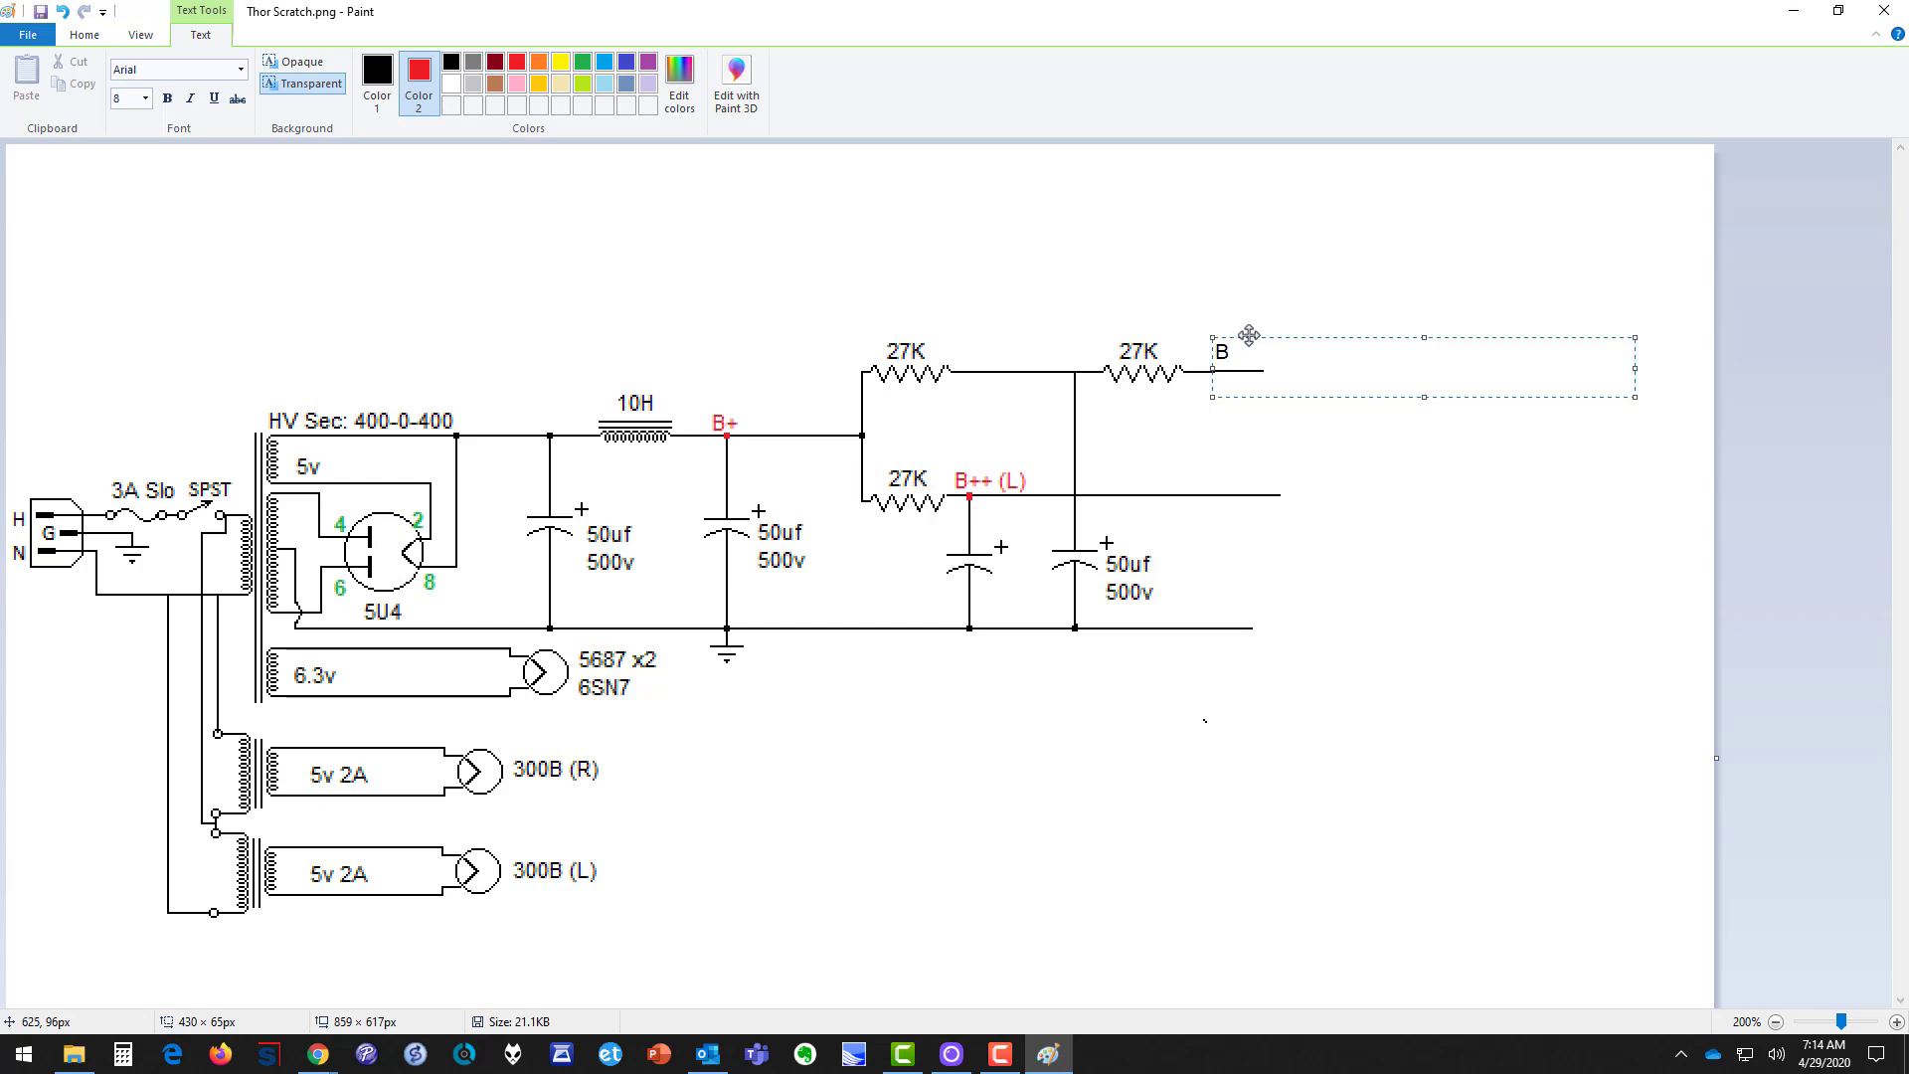
key(BackSpace)
click(388, 84)
click(516, 61)
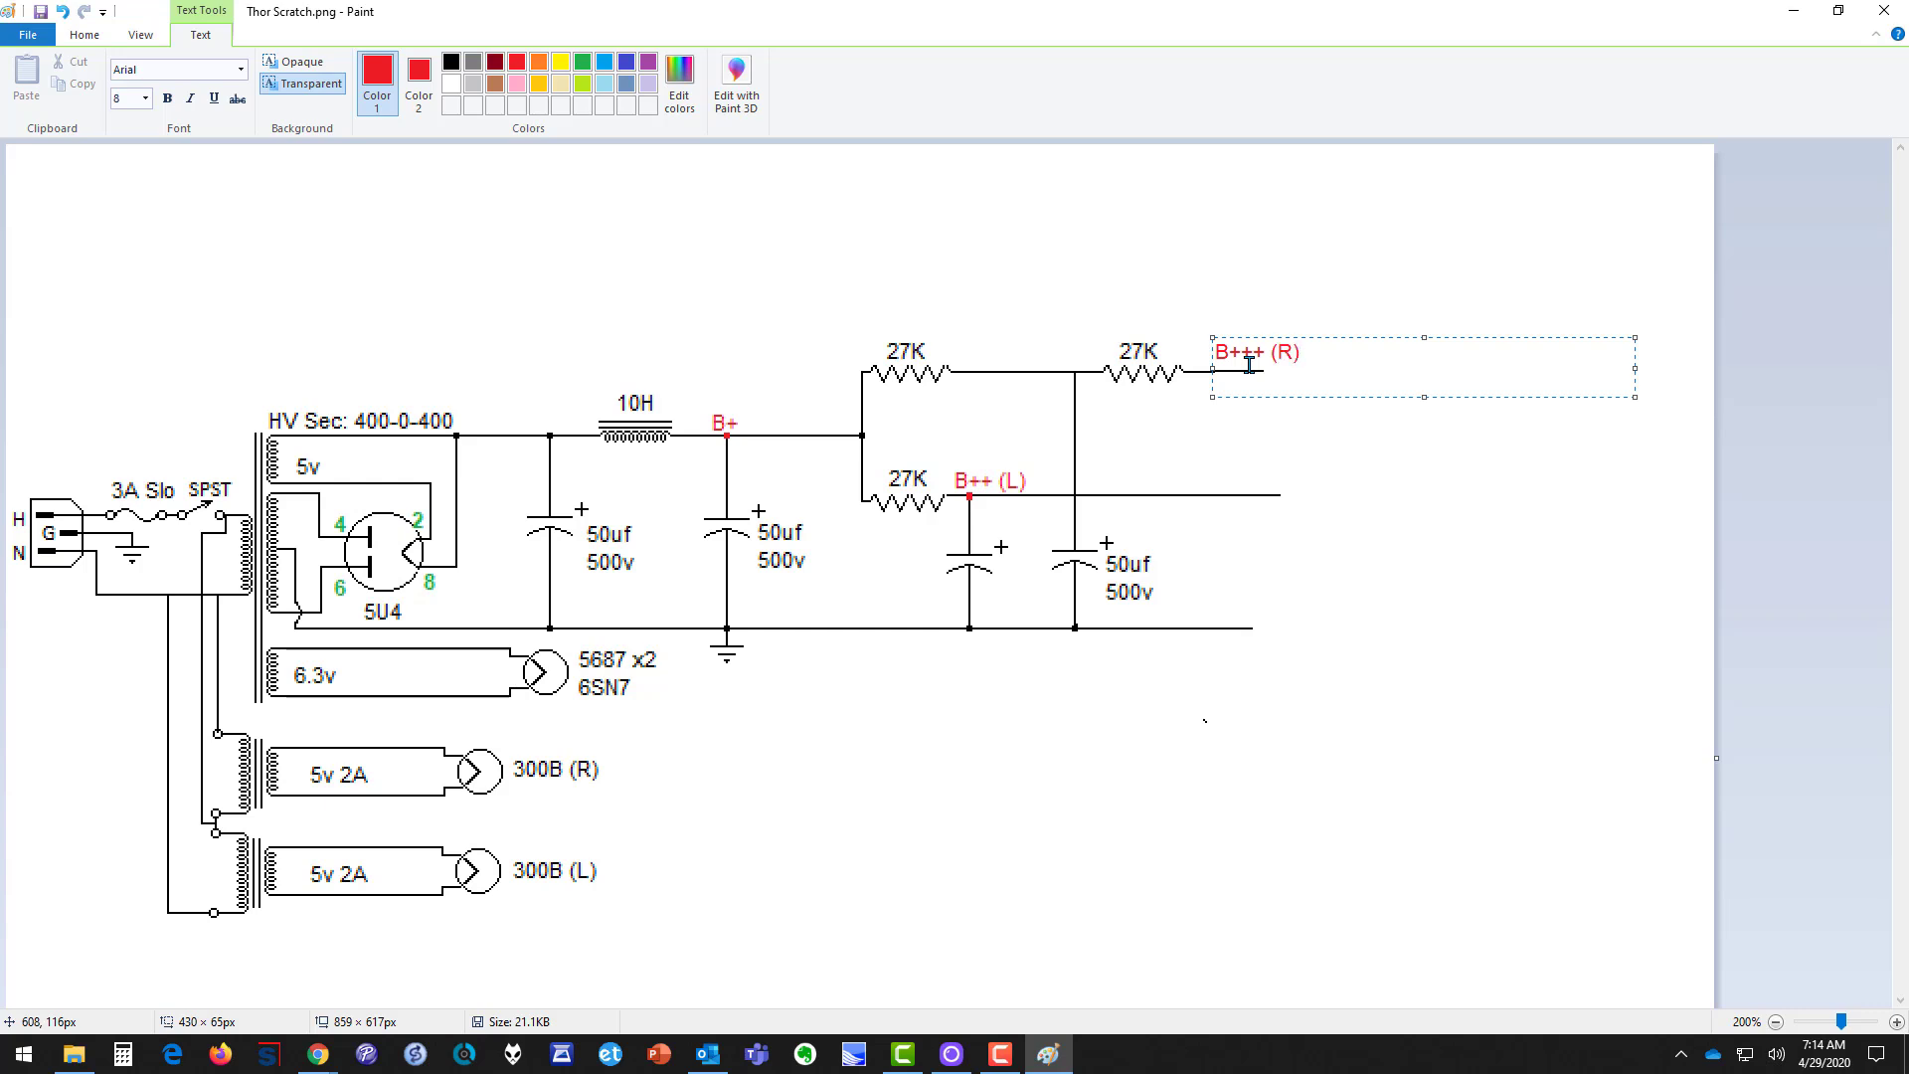
drag(1252, 339, 1226, 340)
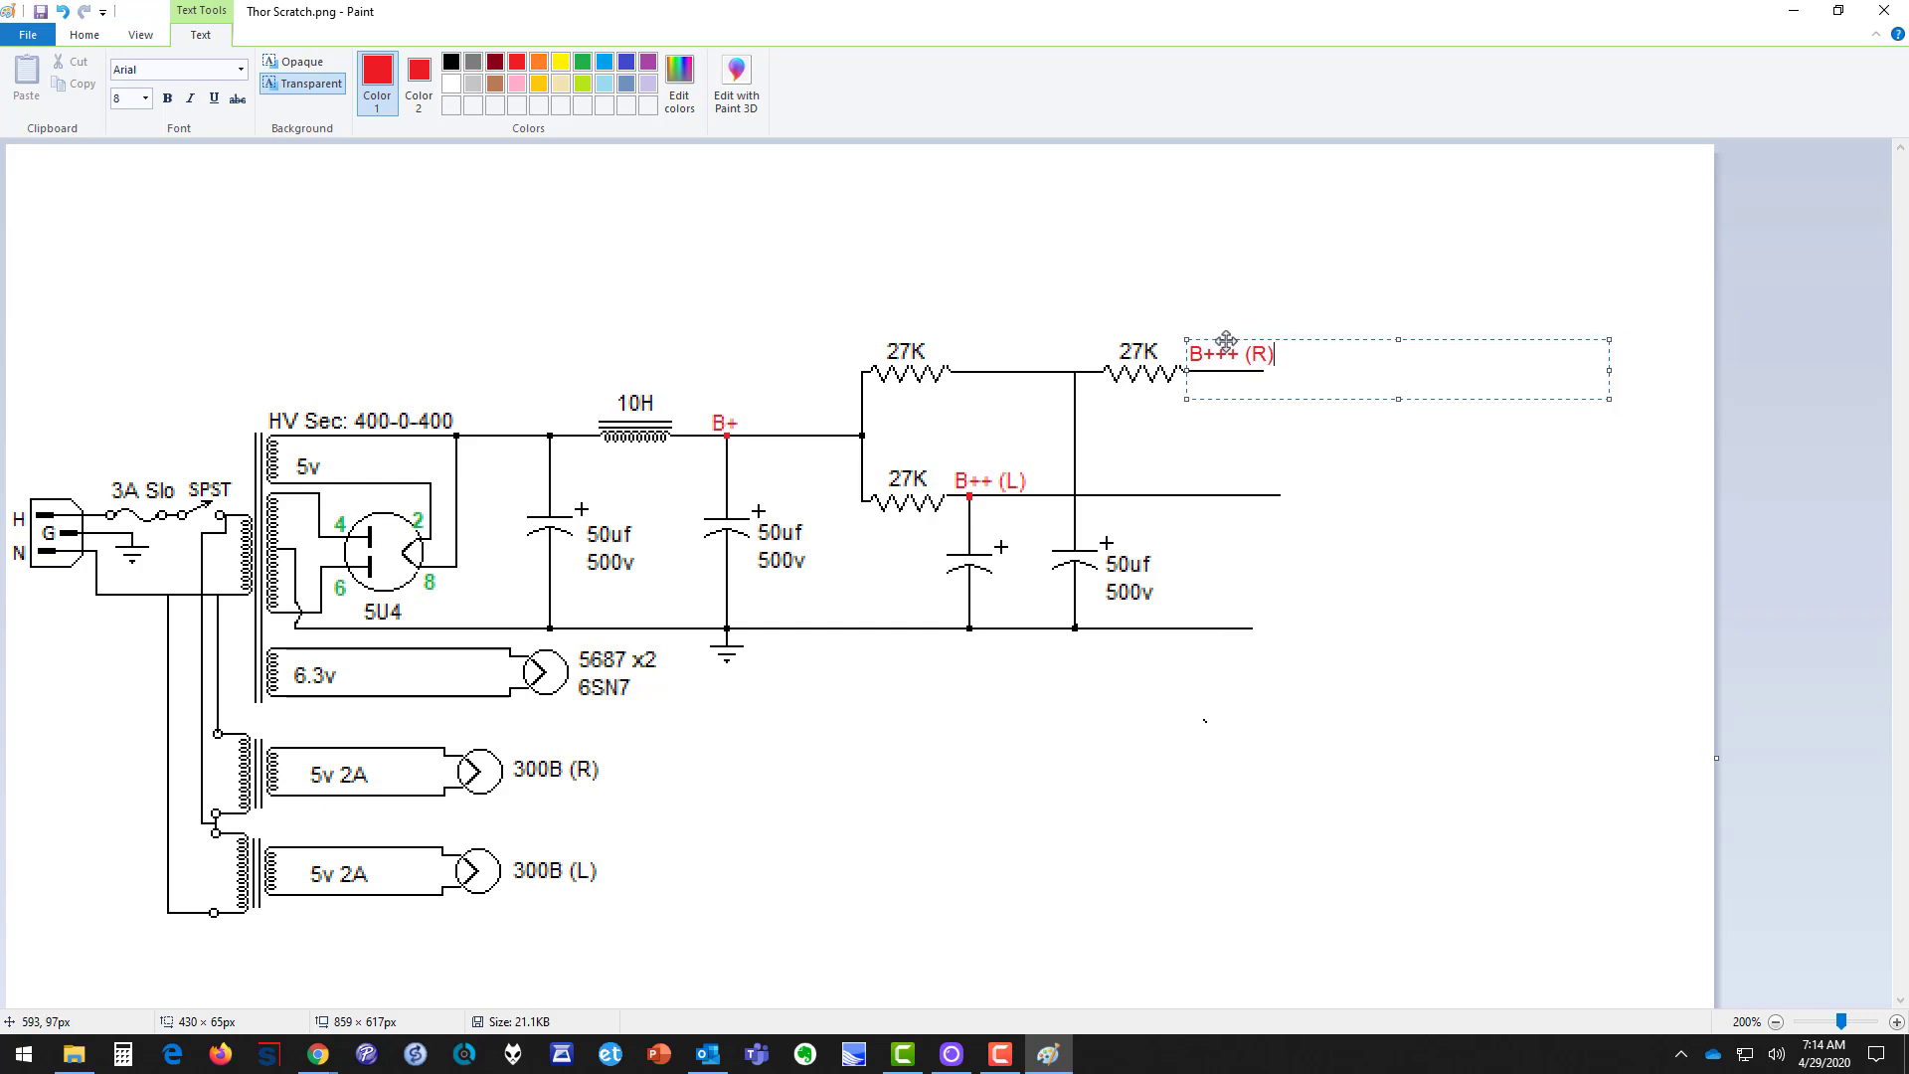
click(1215, 459)
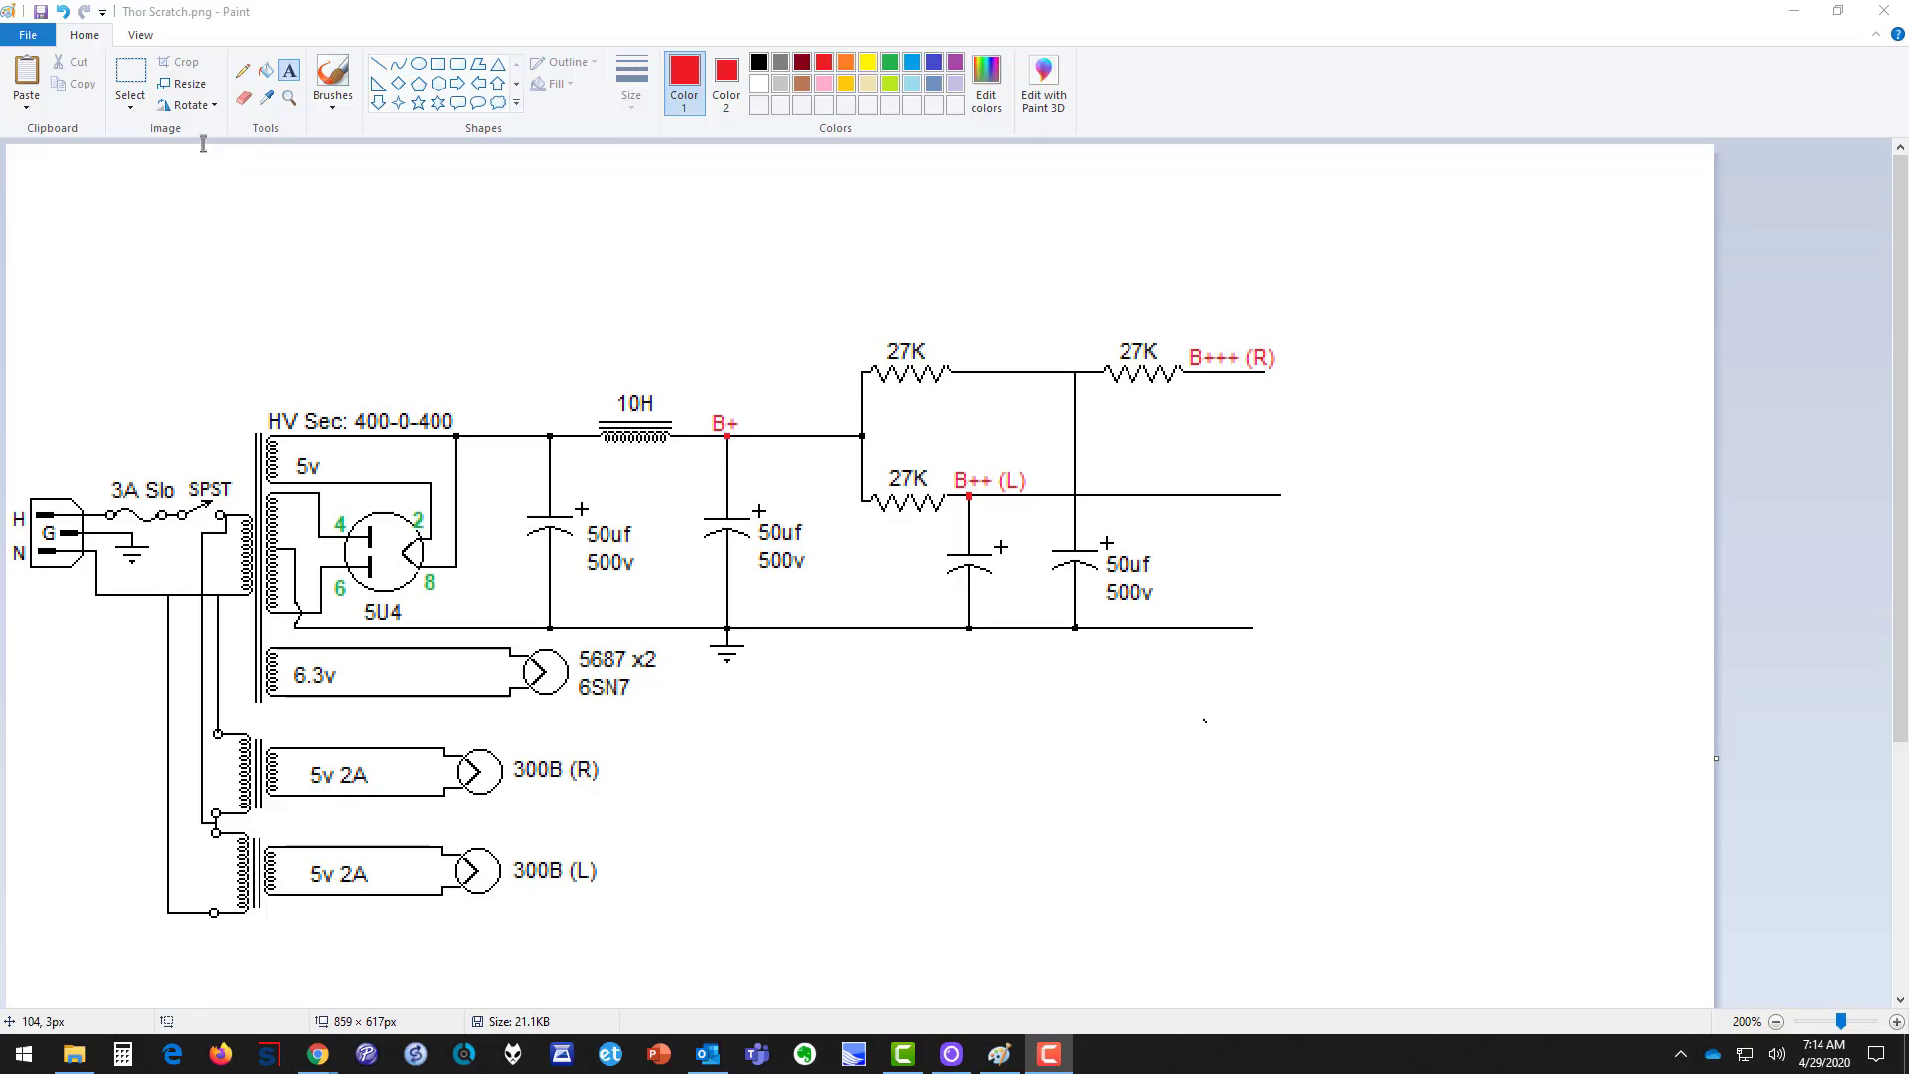
Step: Erase the red B+++ (R) label and the wire ends right of the capacitors
click(136, 83)
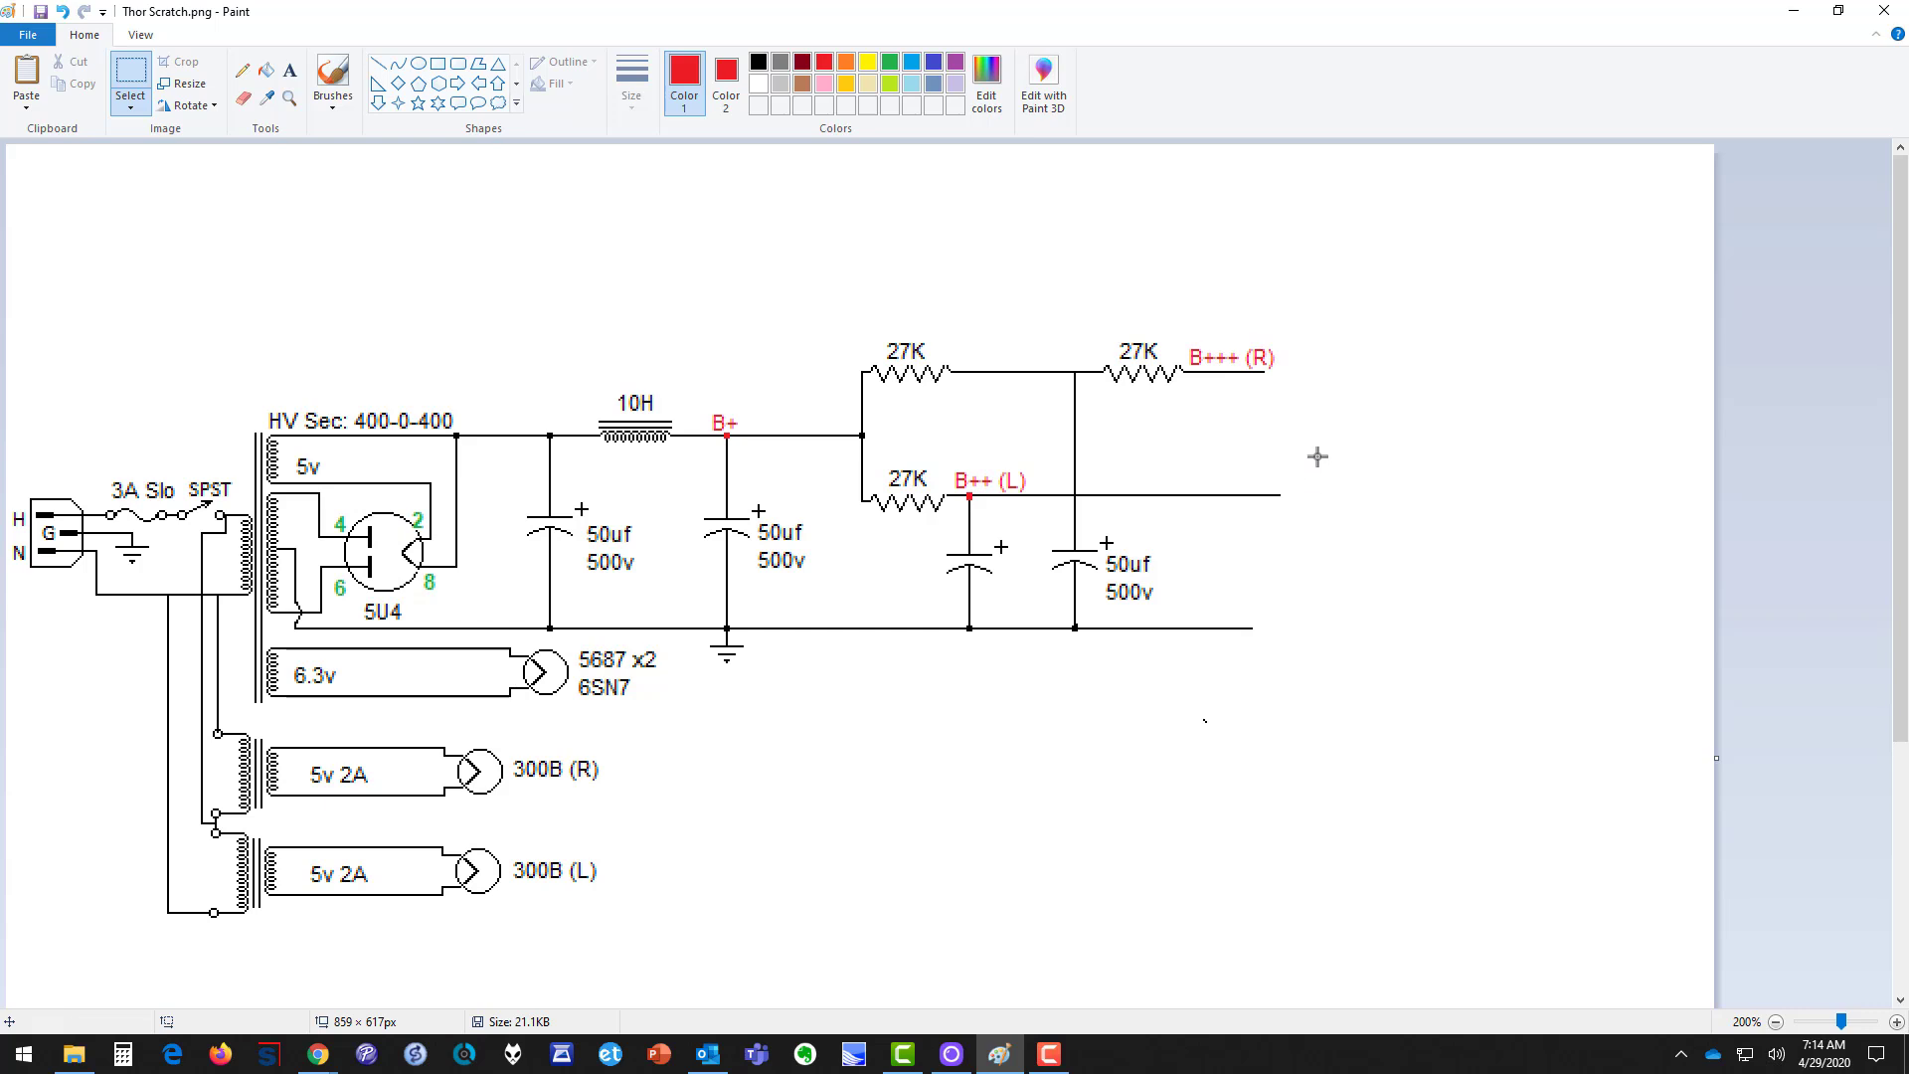
drag(1246, 272, 1357, 694)
key(Delete)
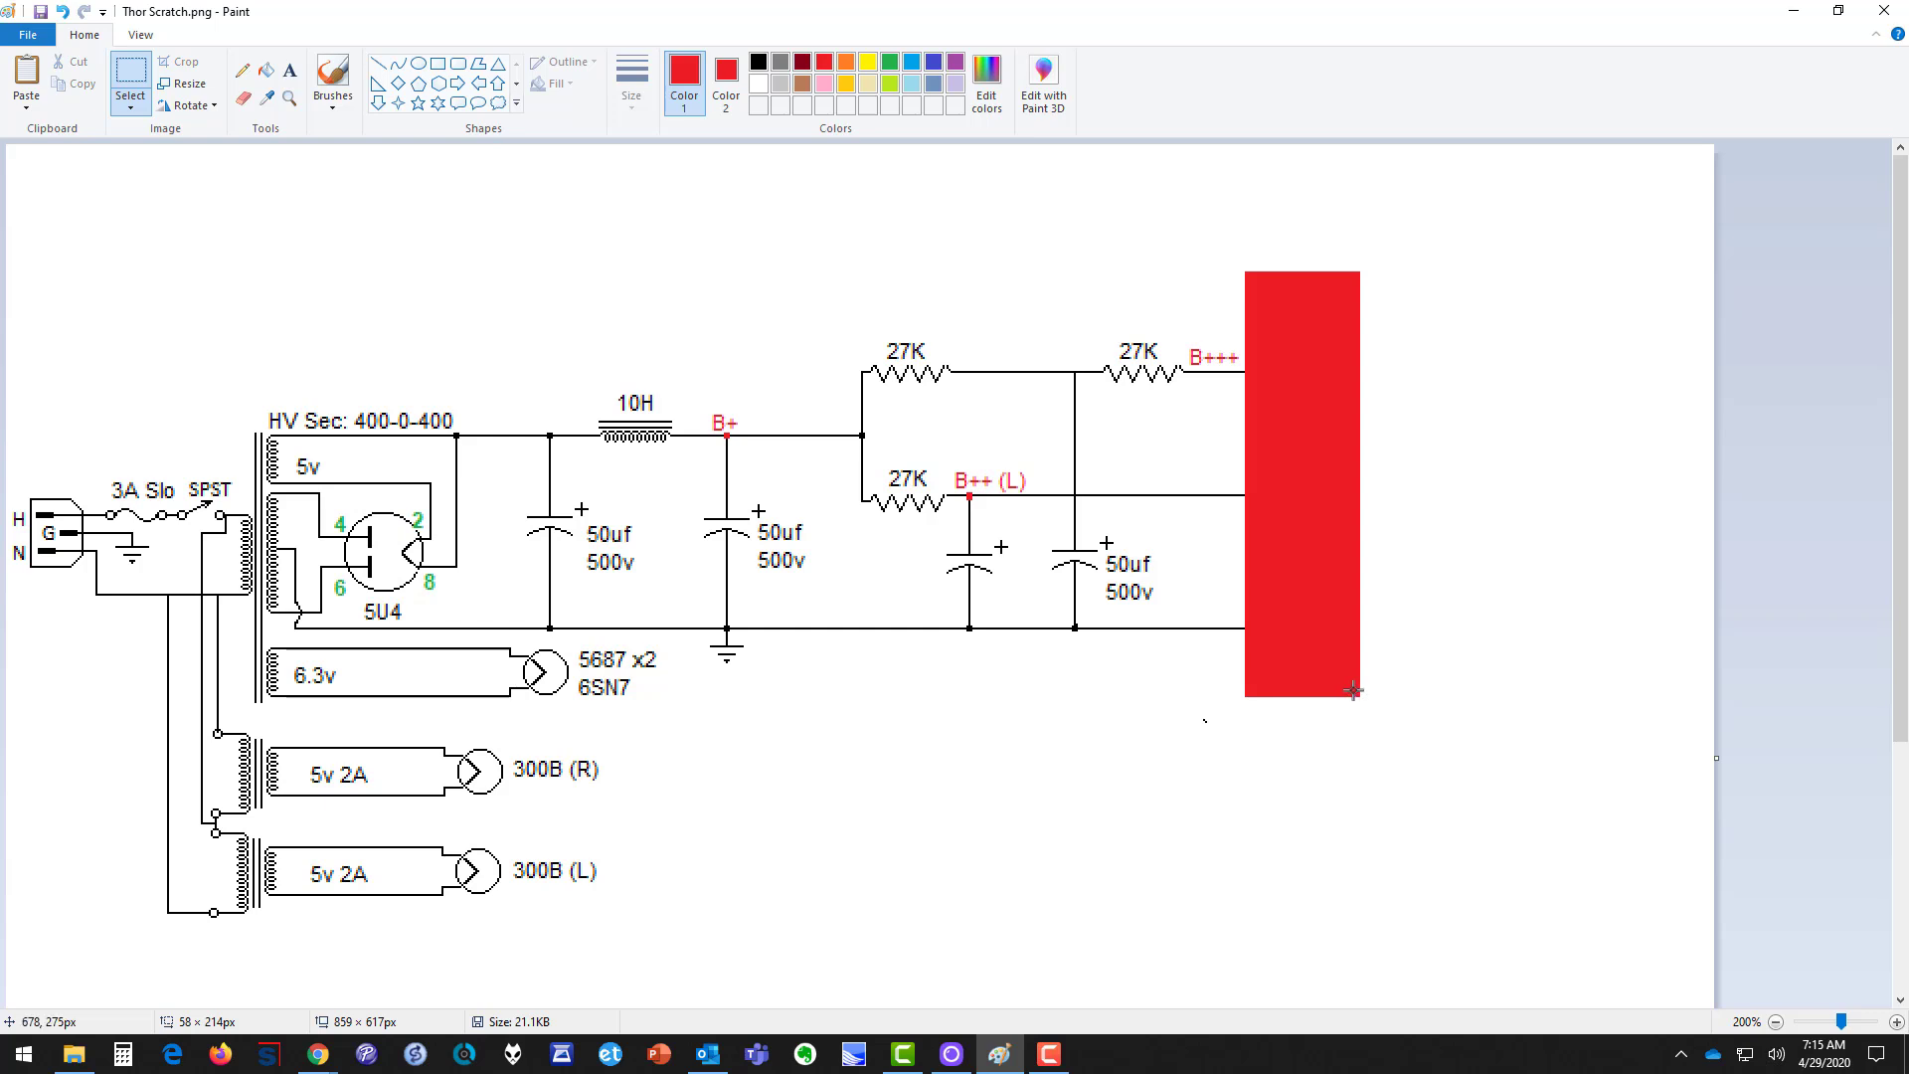
key(ctrl+z)
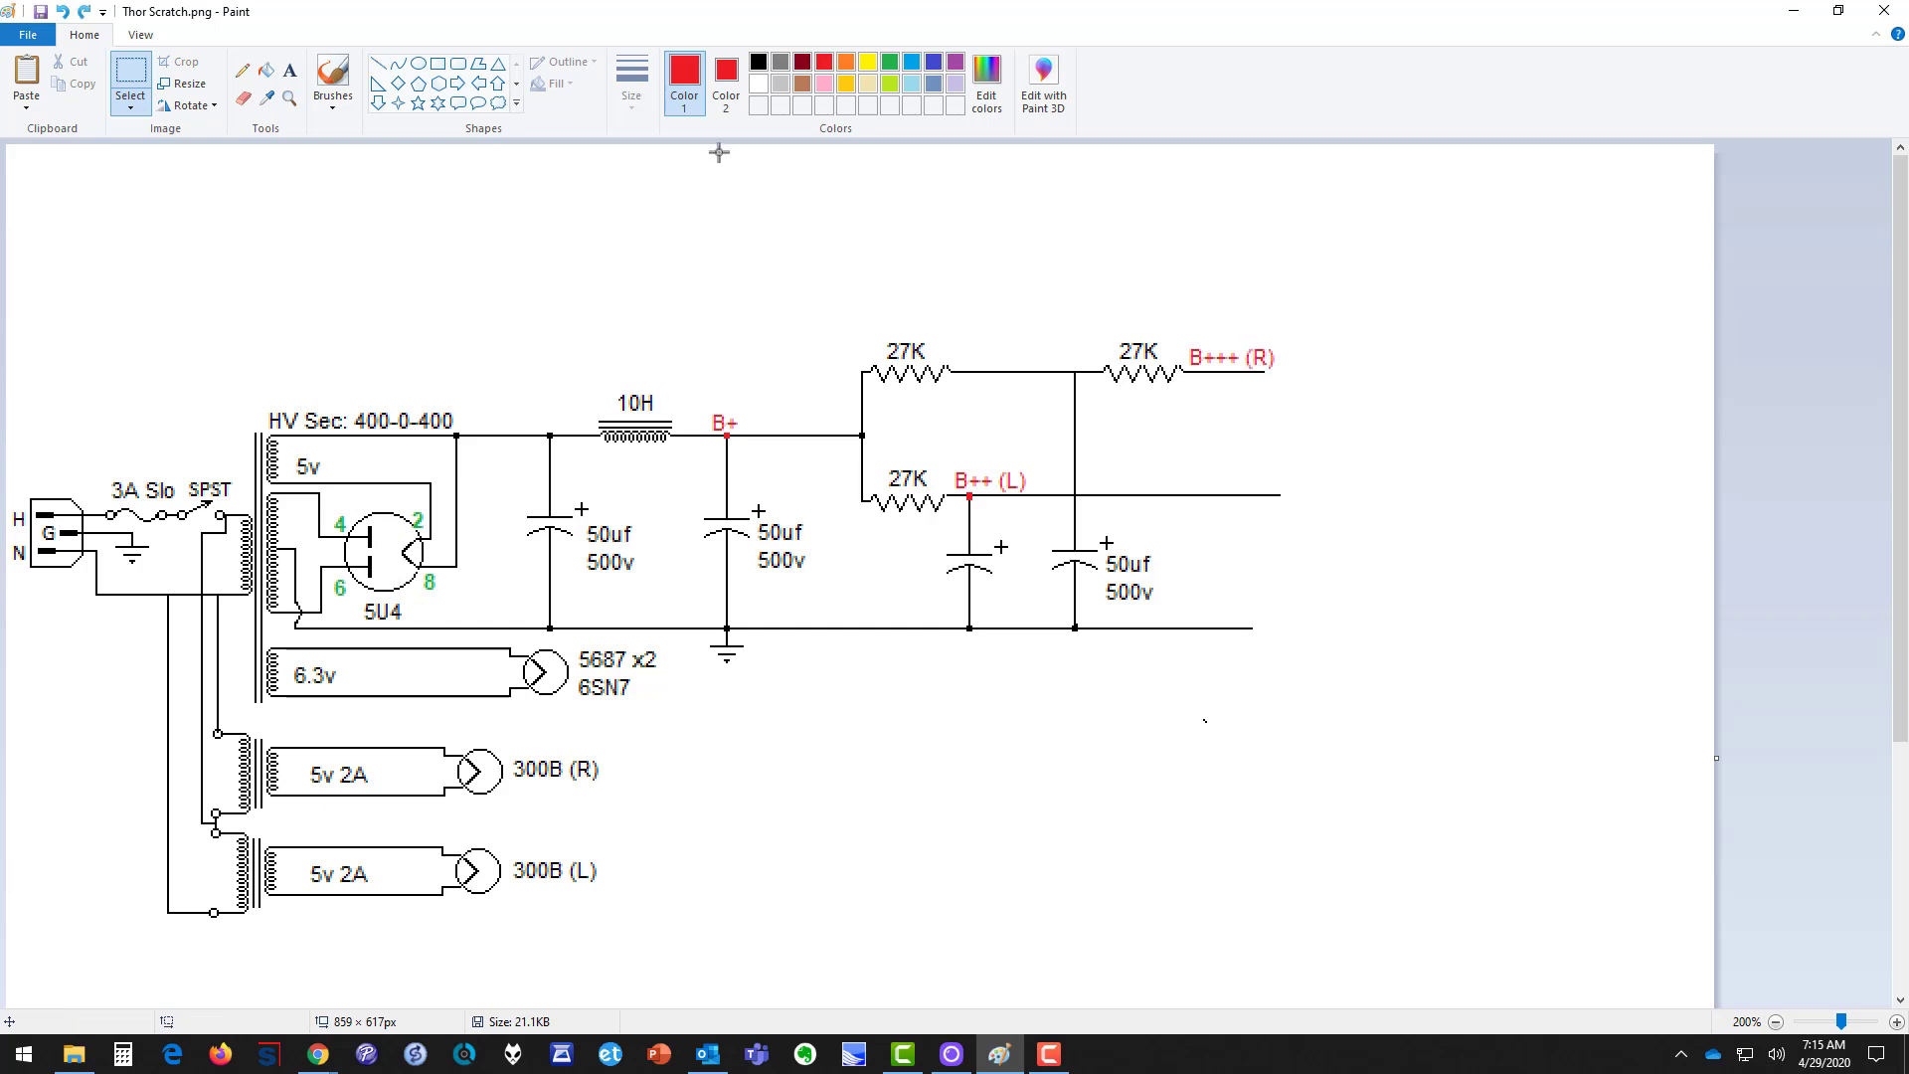
click(727, 83)
click(759, 82)
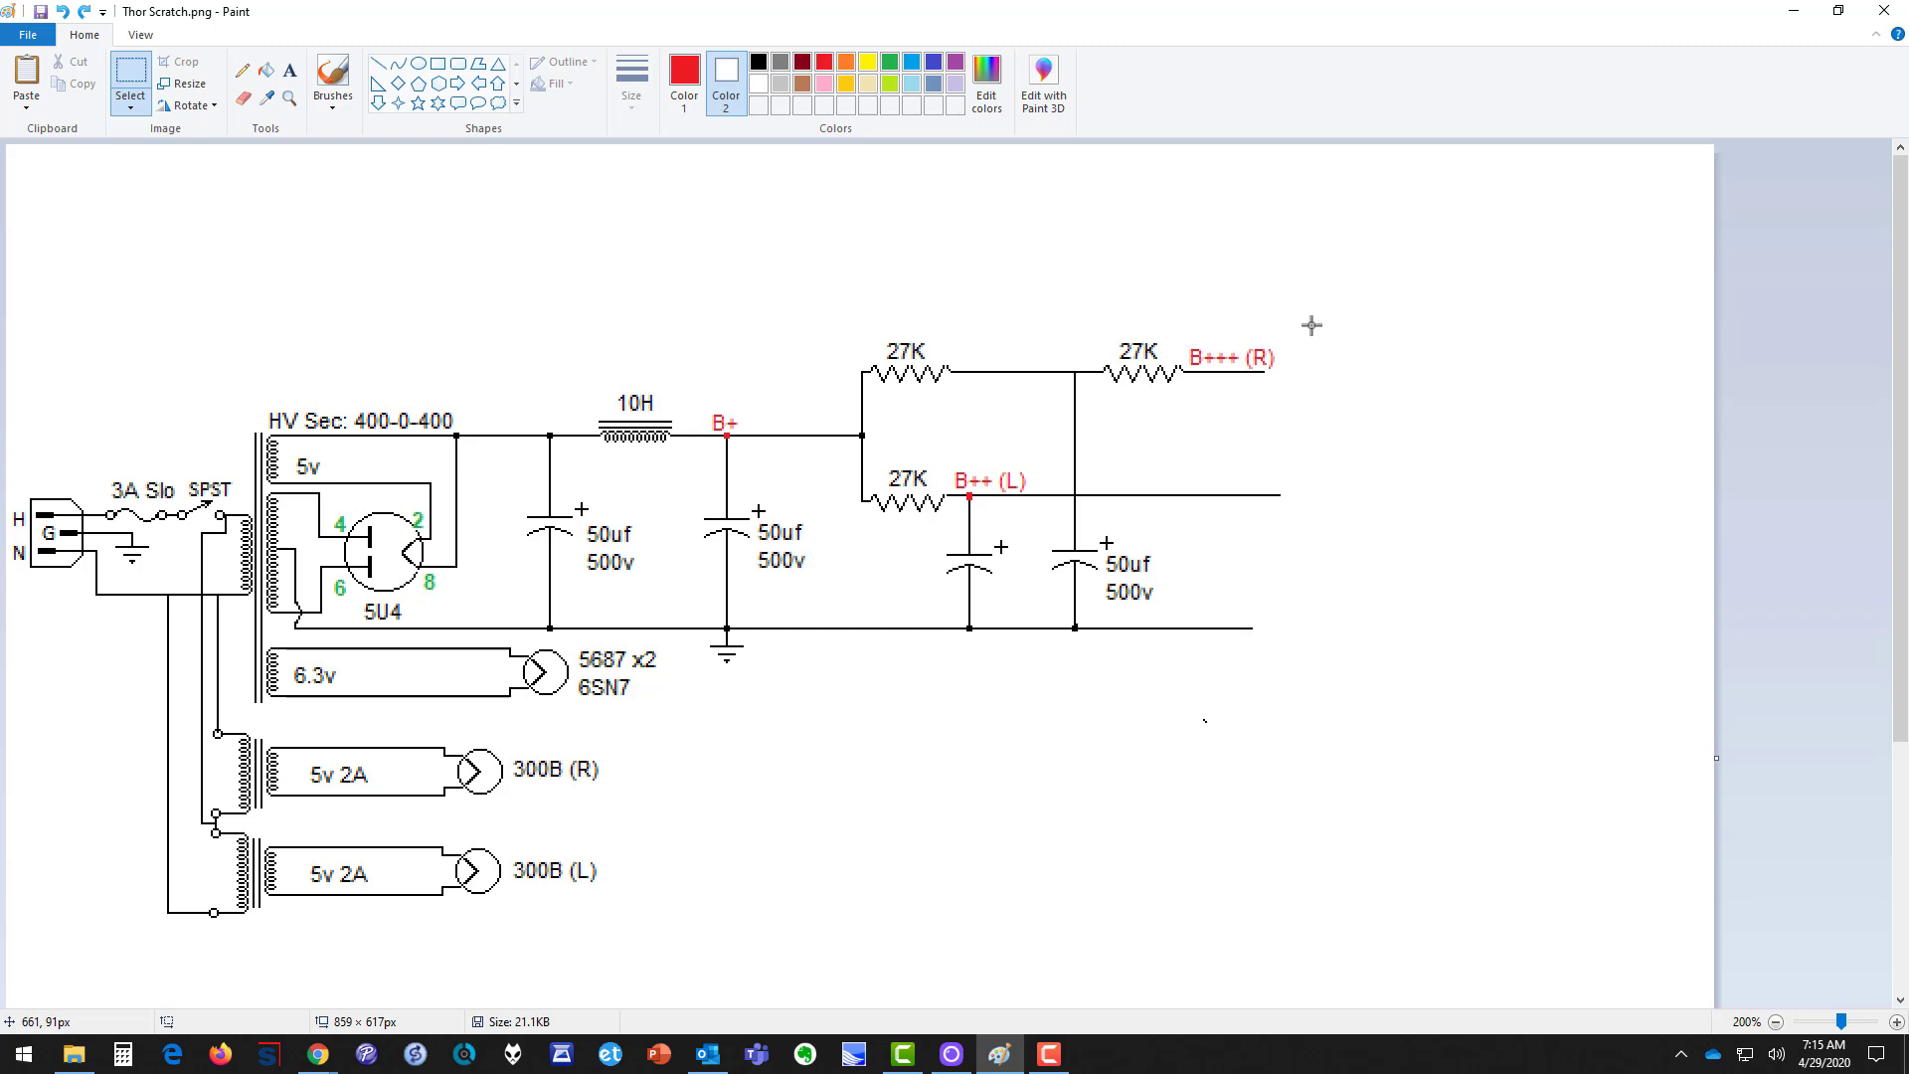
drag(1203, 271, 1347, 698)
key(Delete)
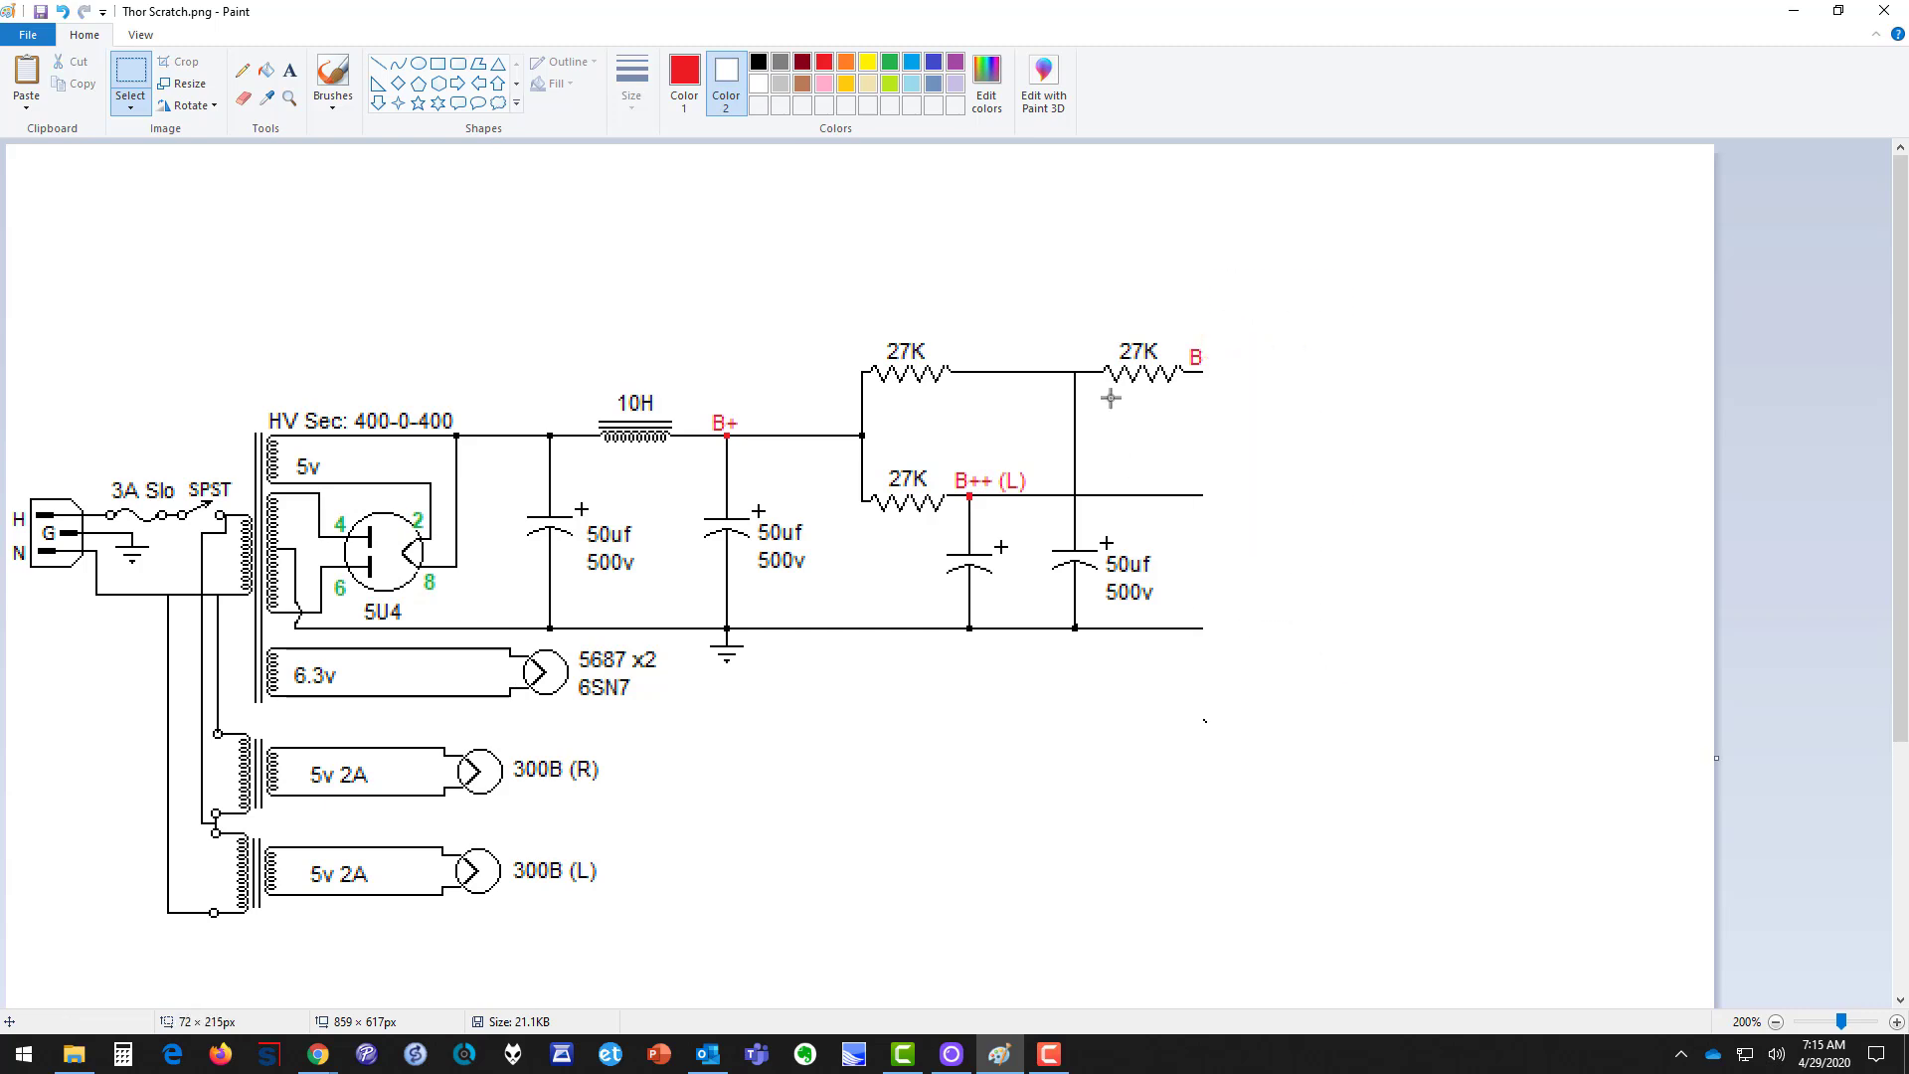
drag(1186, 292, 1306, 661)
key(Delete)
Step: Move the top-right 27K resistor to the middle wire's end and copy one onto the bottom wire
drag(1087, 321, 1228, 486)
click(1319, 688)
drag(1183, 440, 1293, 529)
key(ctrl+c)
key(ctrl+v)
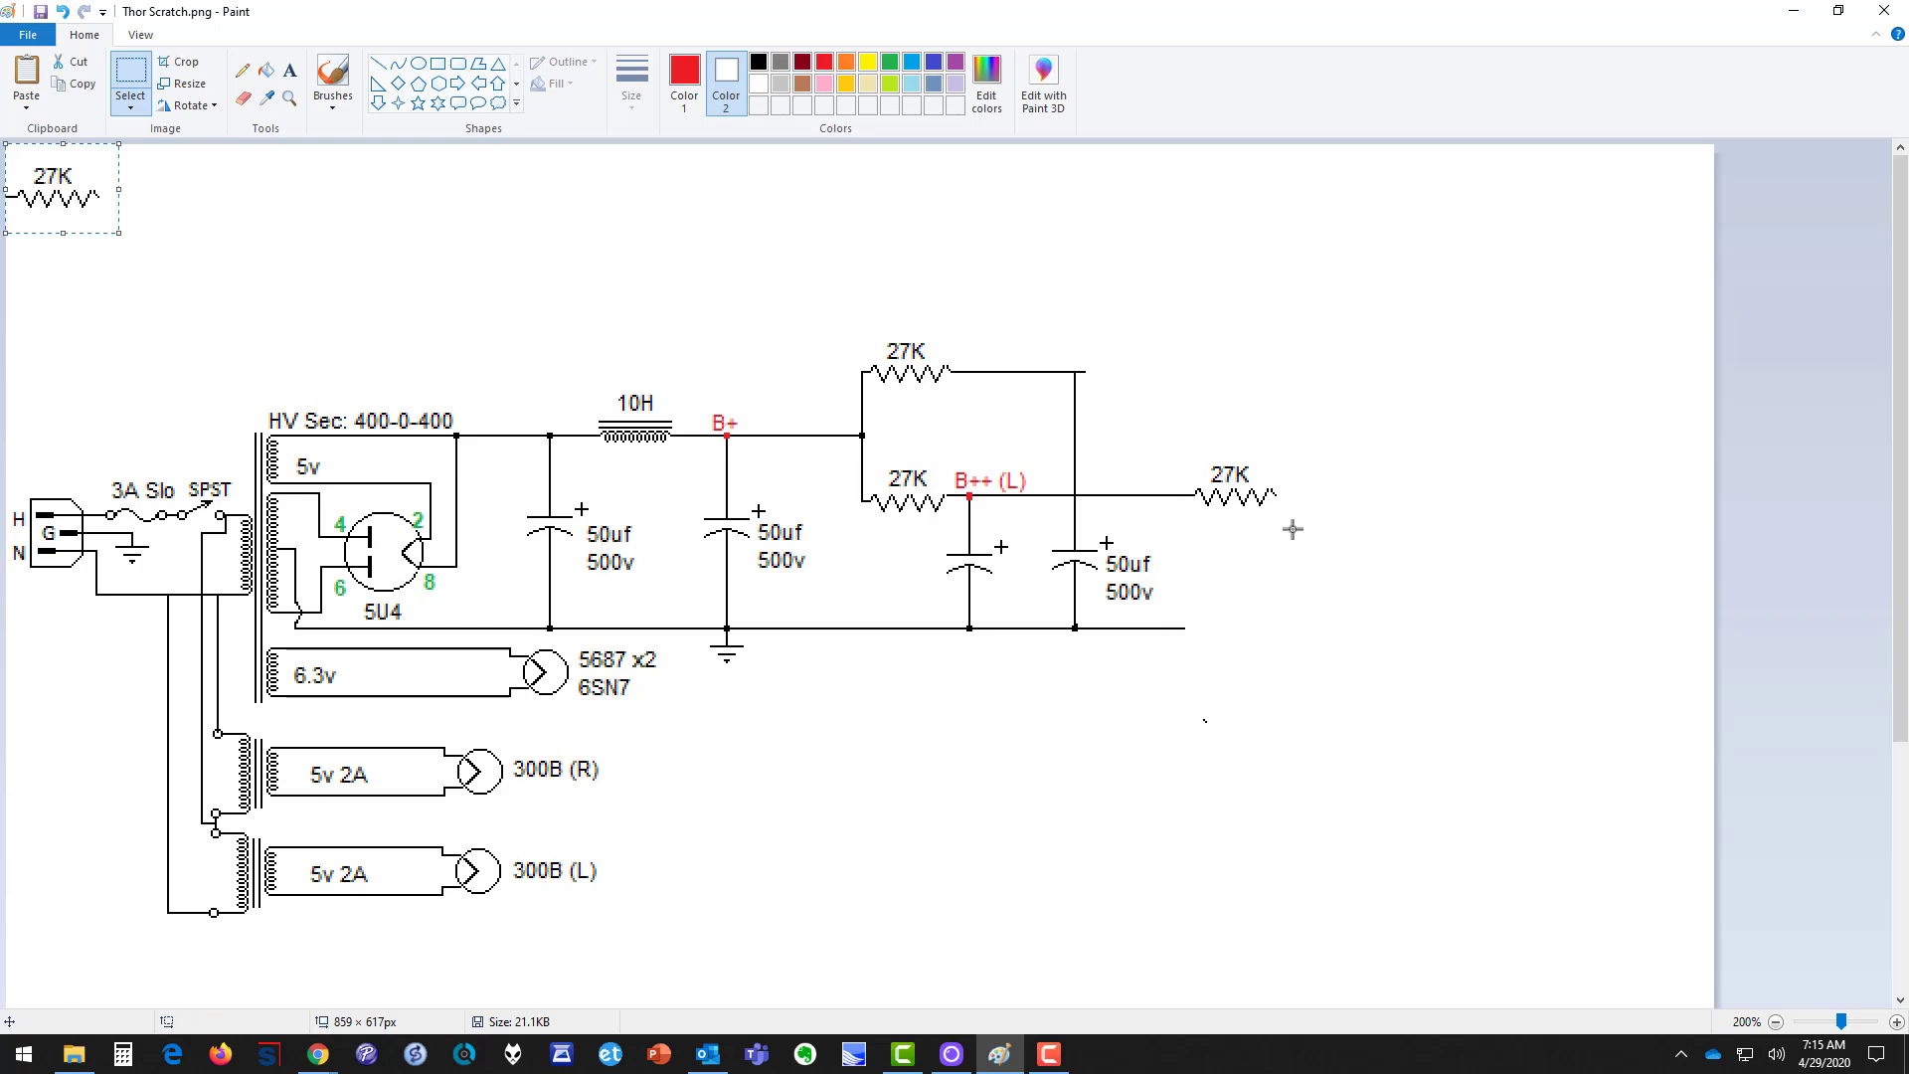
mouse_move(66, 169)
mouse_down()
mouse_move(649, 563)
mouse_move(825, 607)
mouse_up()
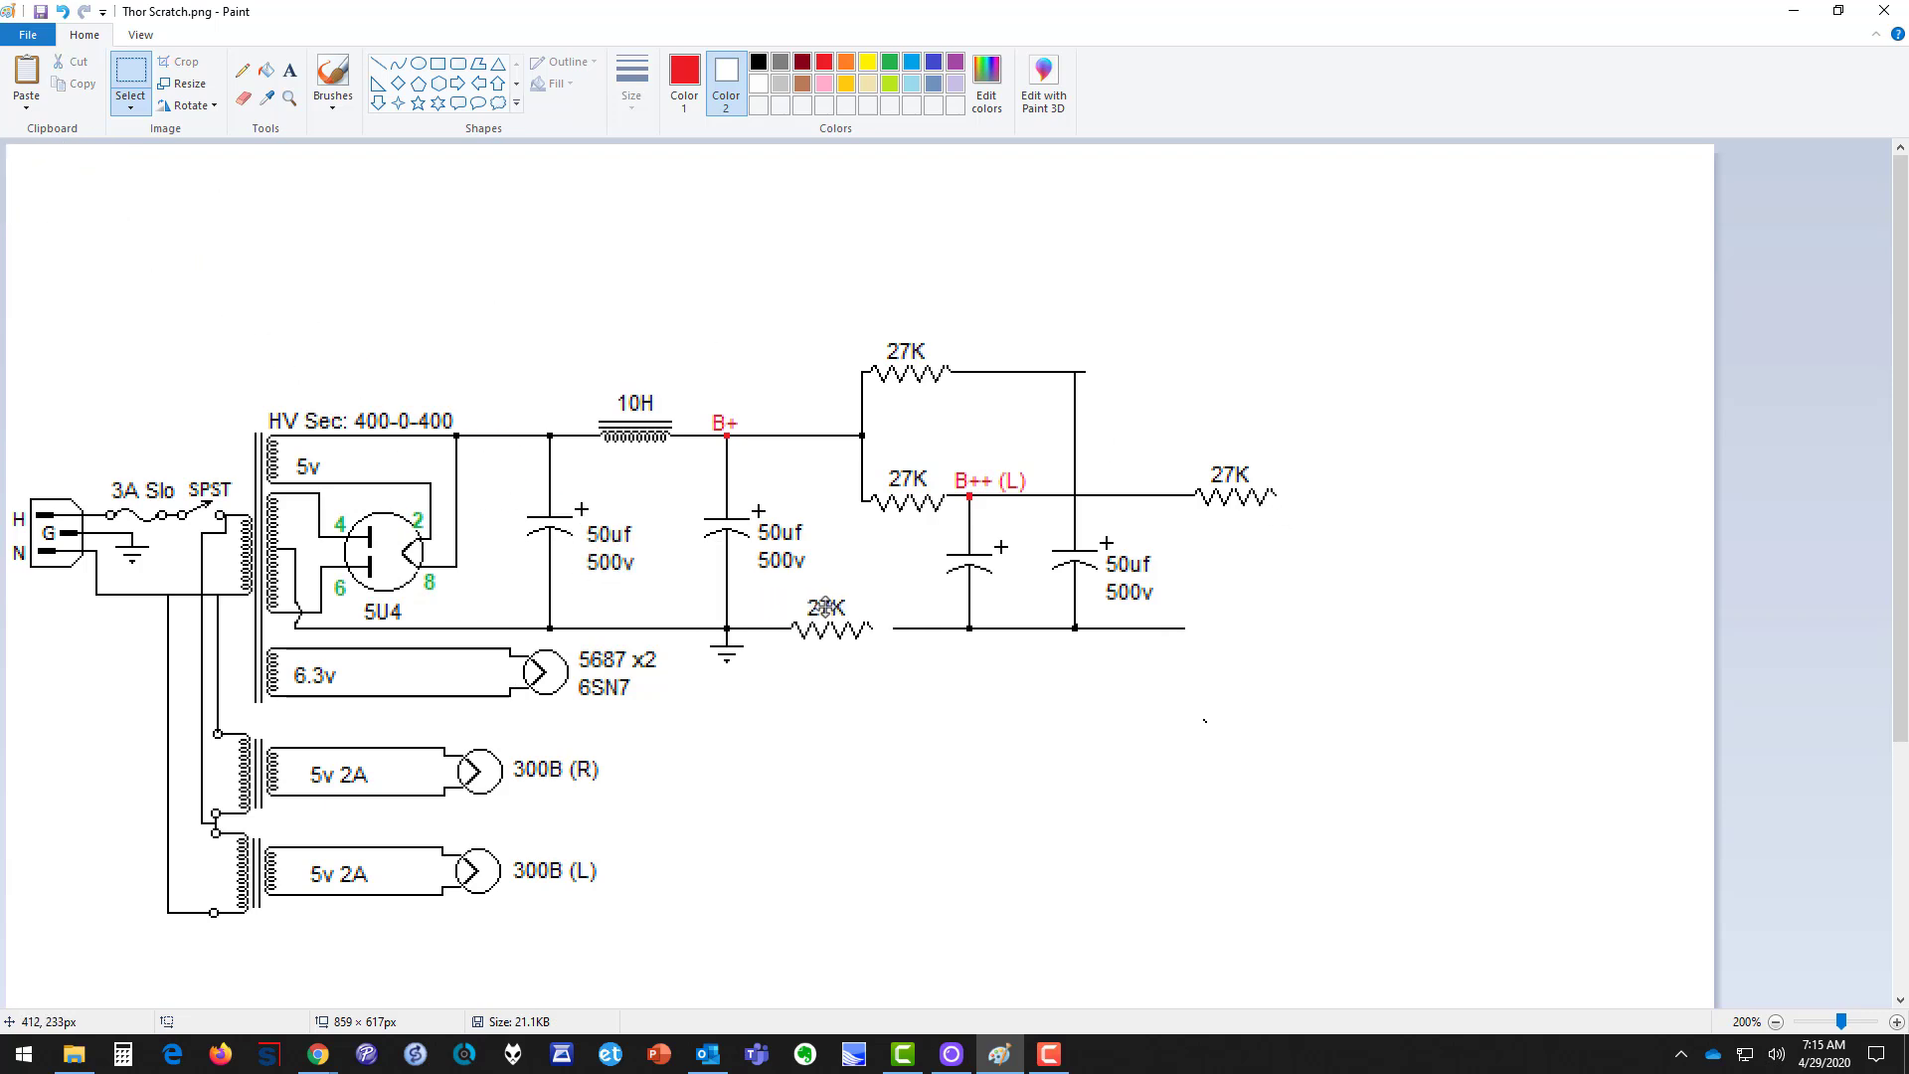
click(965, 706)
Step: Draw a black line closing the gap between the 27K resistor and the bottom wire
click(378, 63)
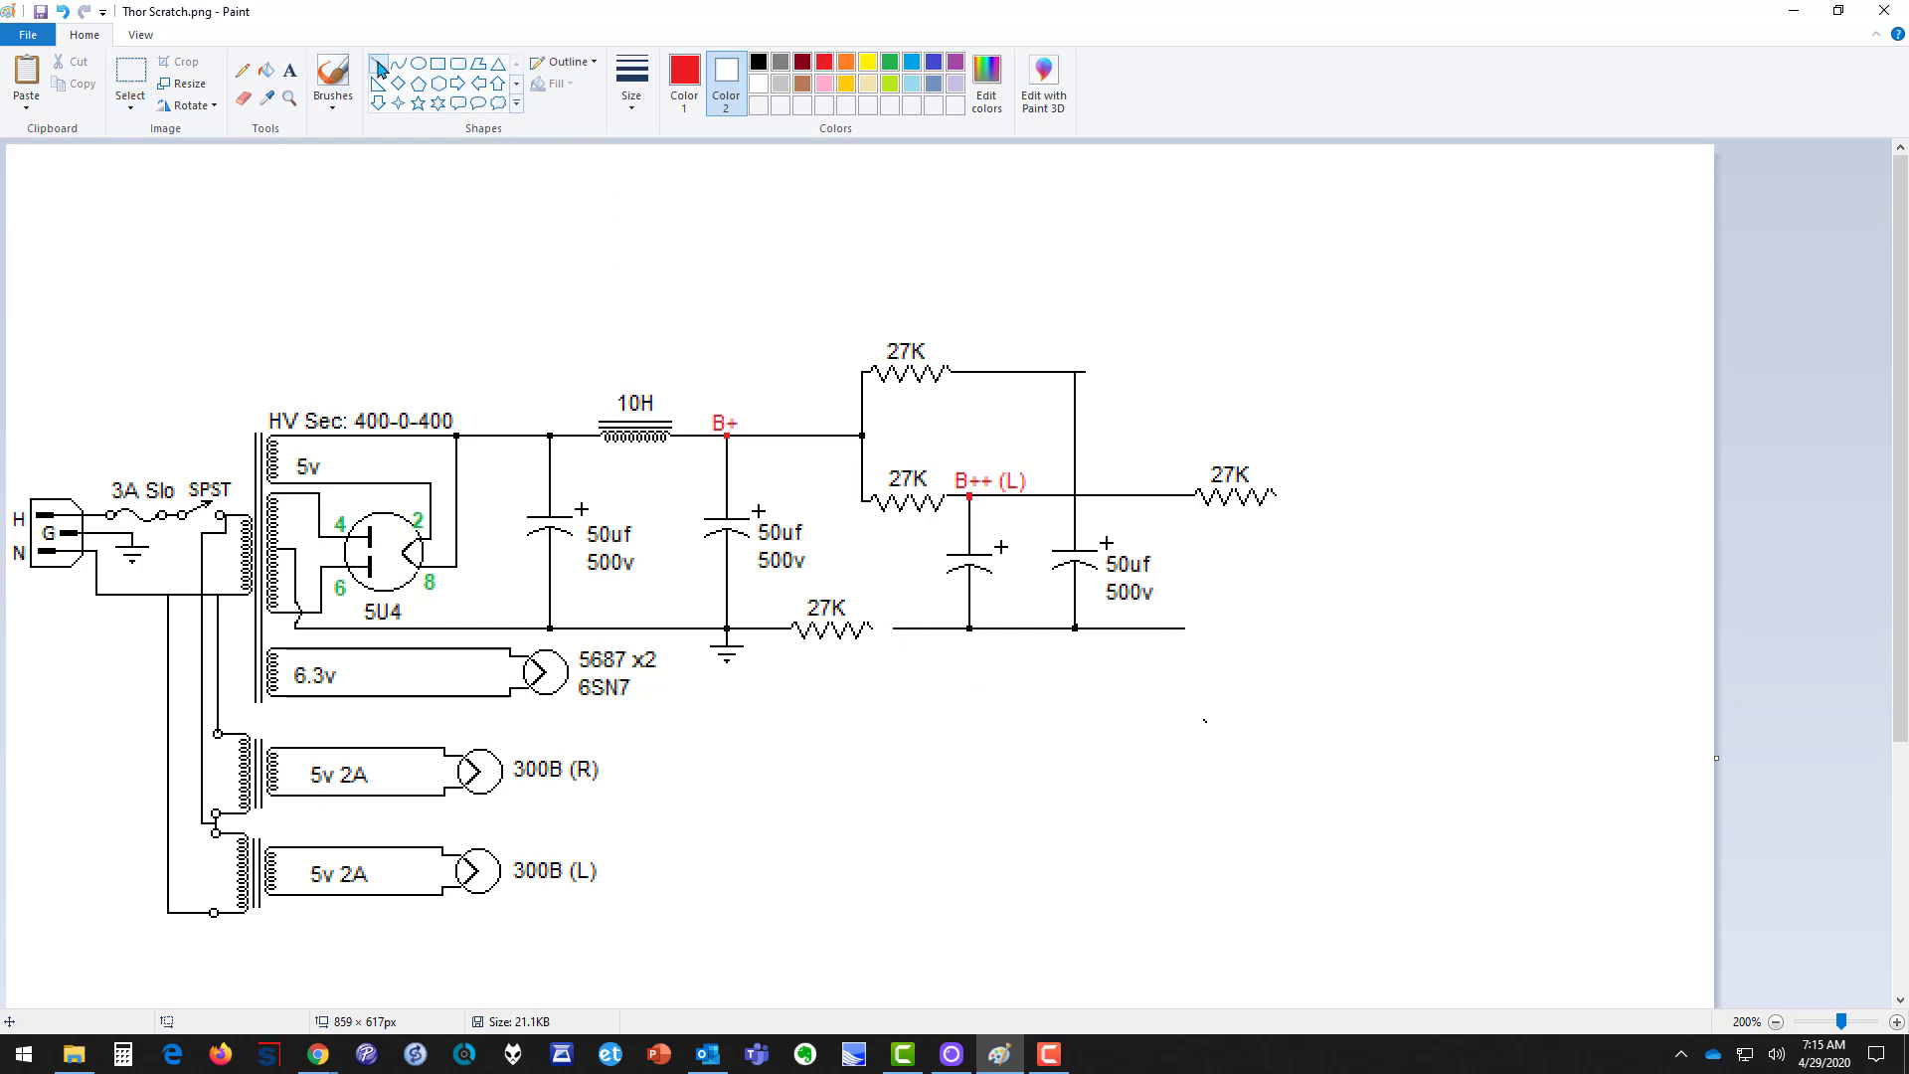
click(632, 79)
click(624, 140)
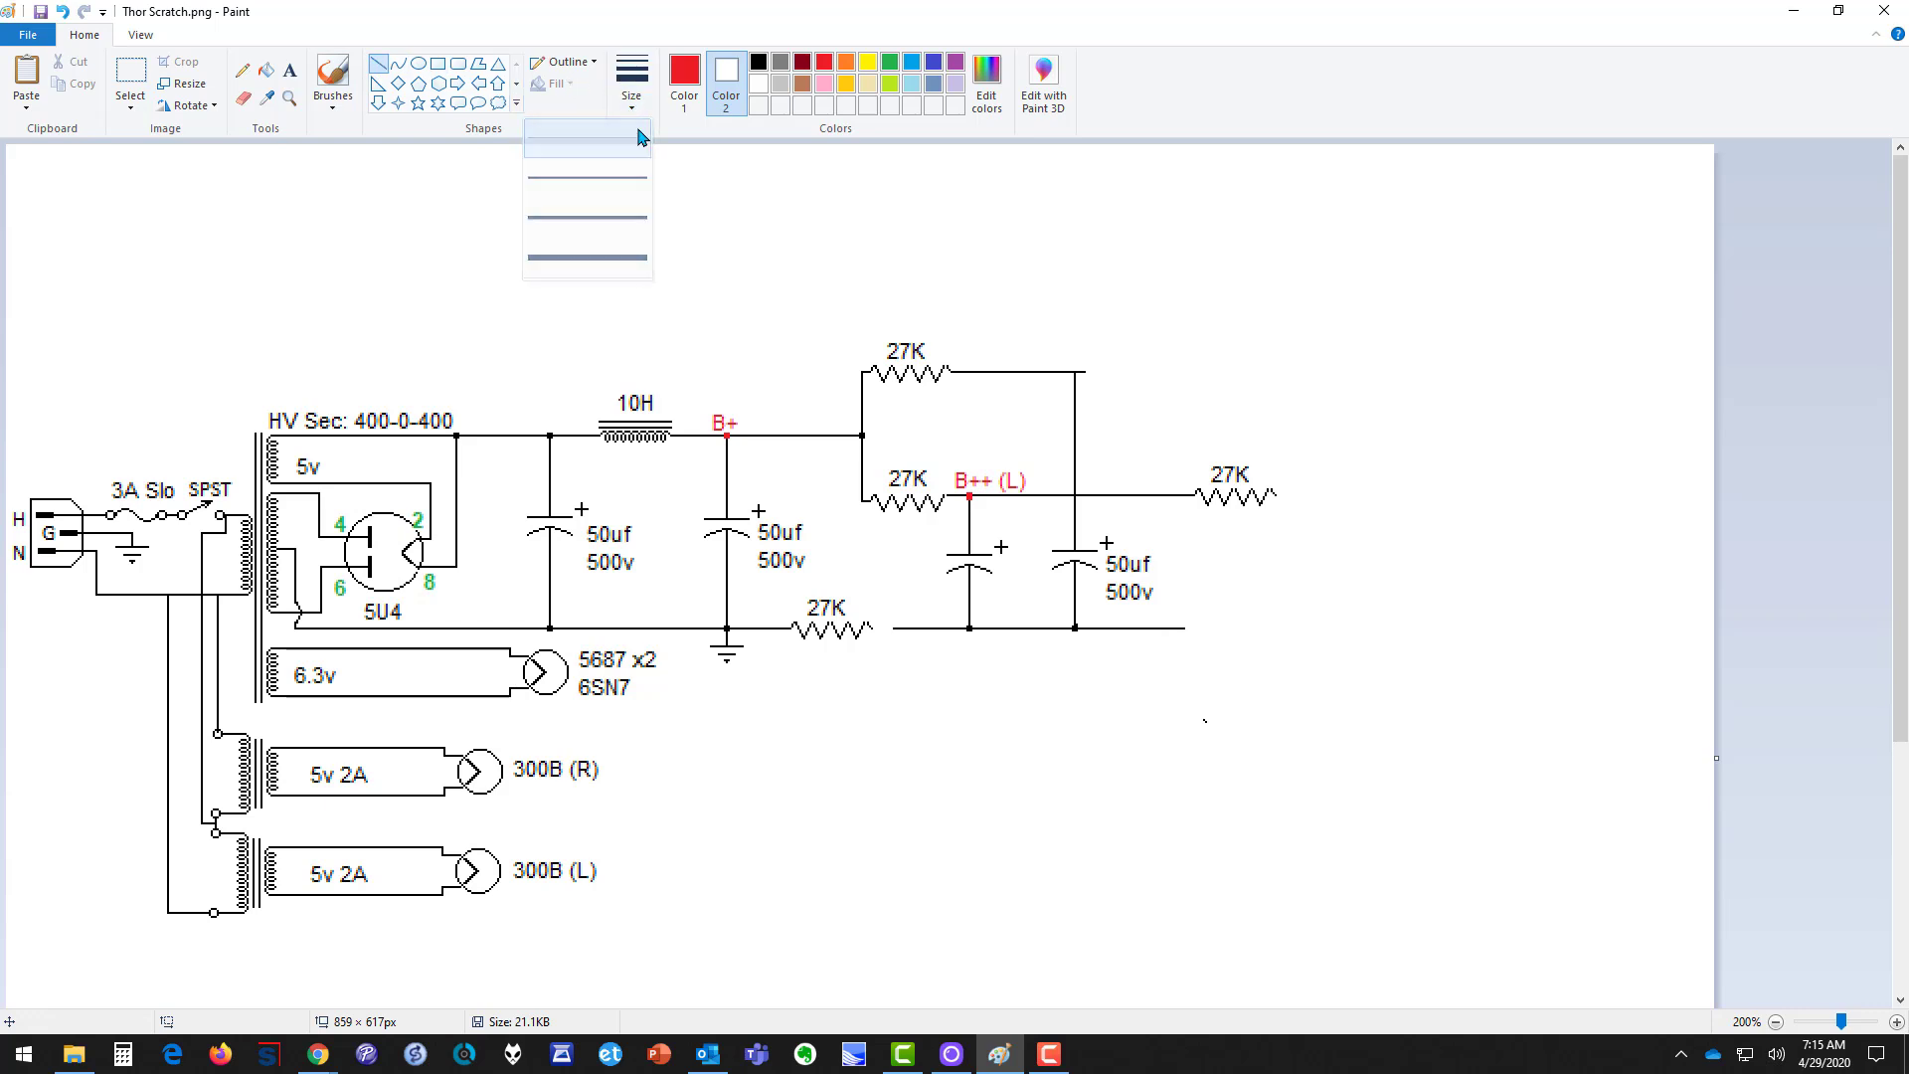
click(758, 62)
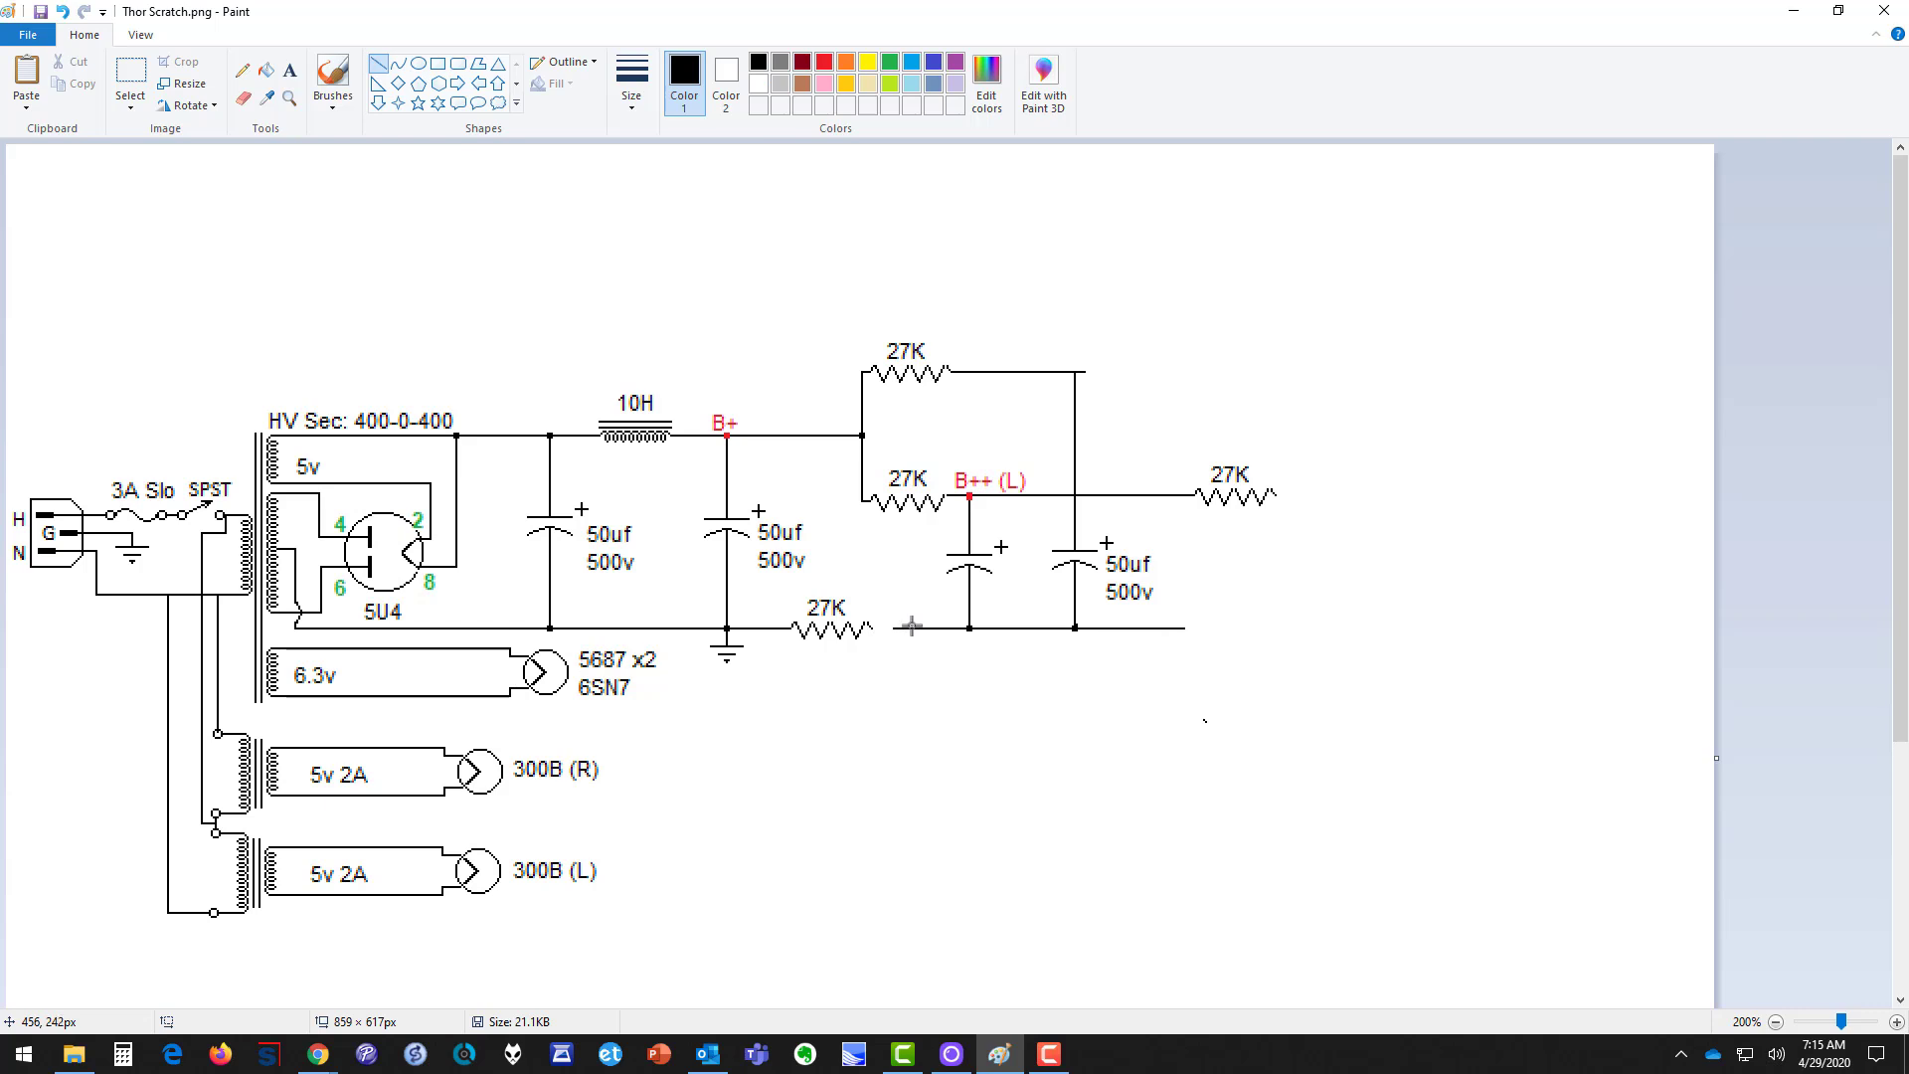
drag(903, 627, 867, 627)
Step: Select the Eraser at its smallest size
click(243, 98)
click(631, 66)
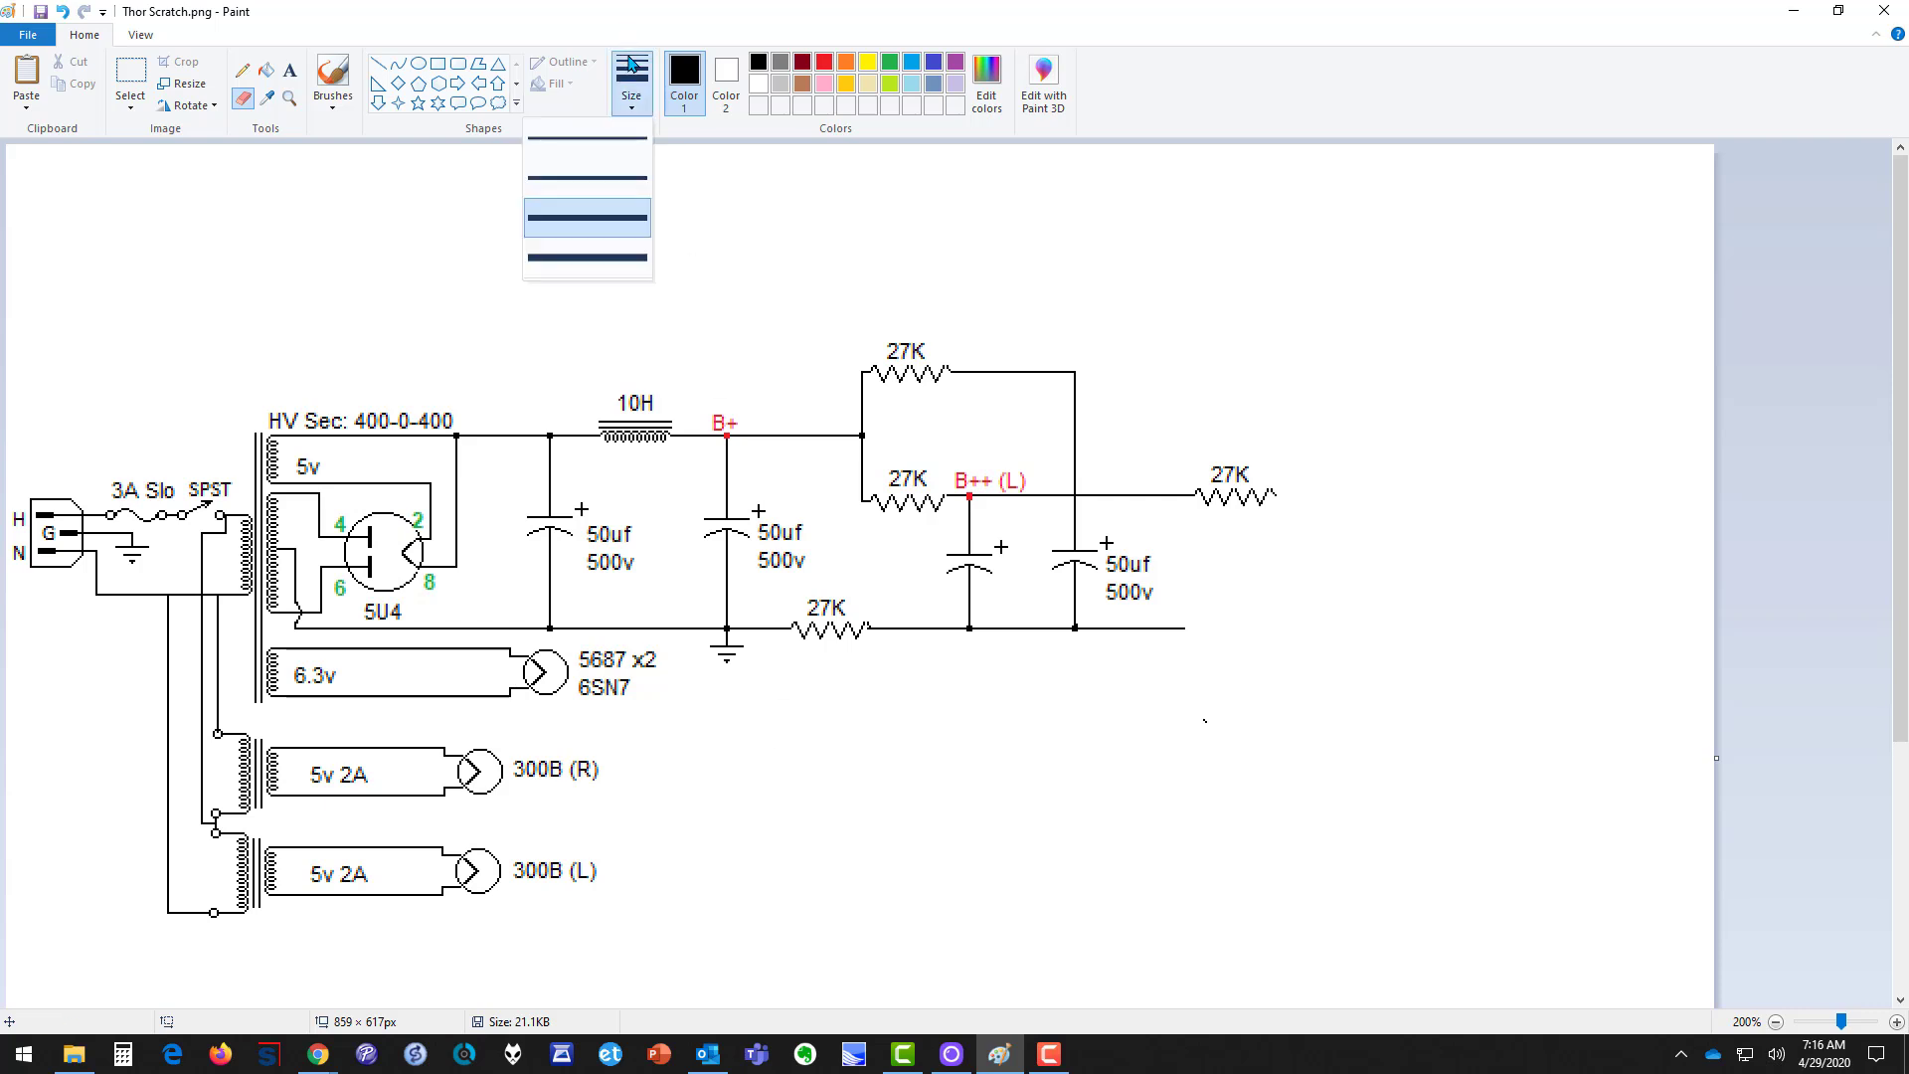
click(612, 137)
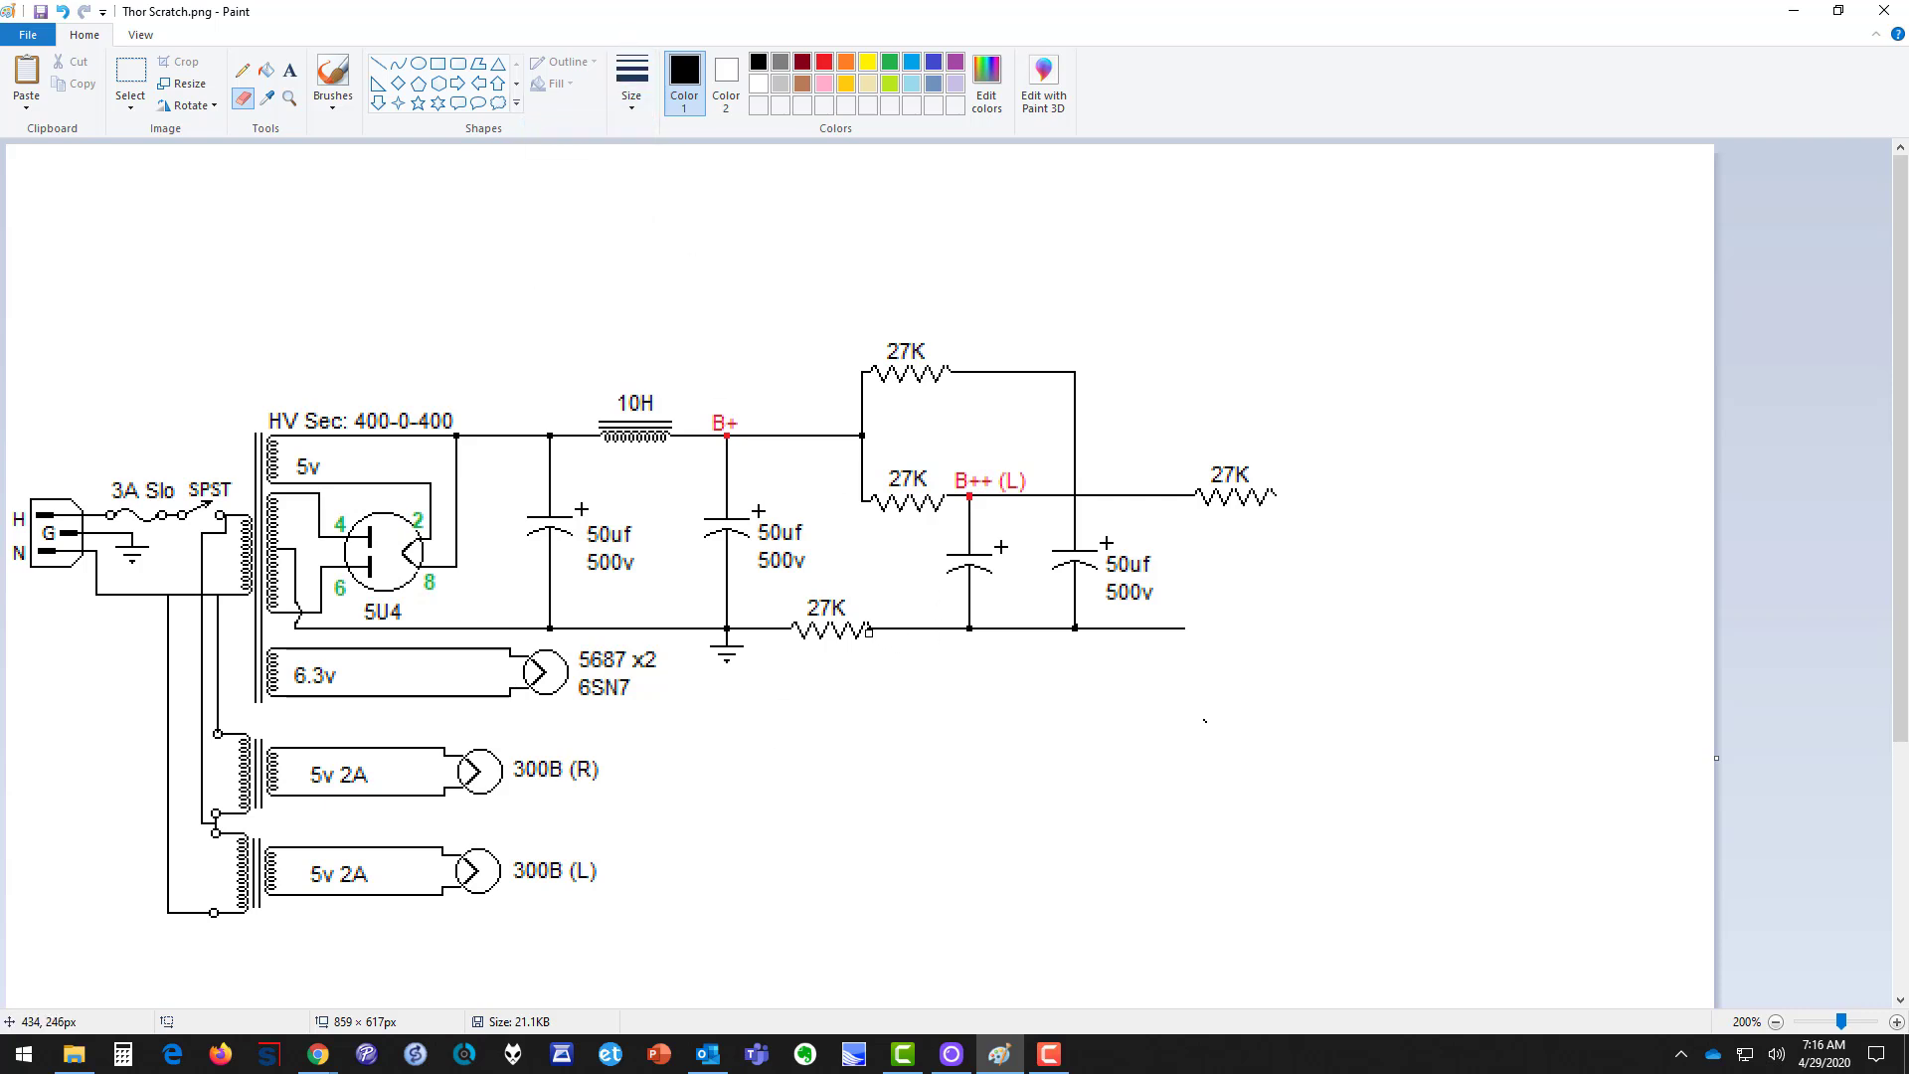